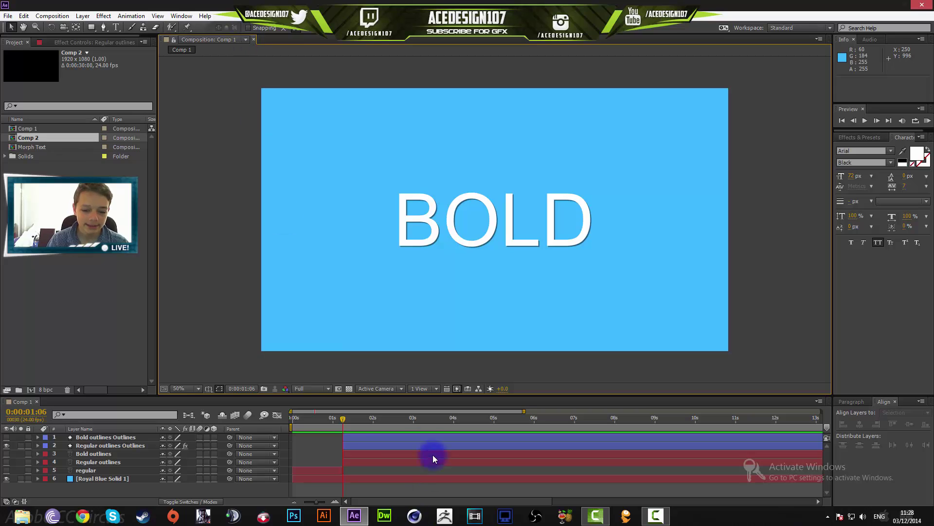
Play the finished BOLD text morph from about 0:00:01:06 and examine how the letters thicken.
click(866, 121)
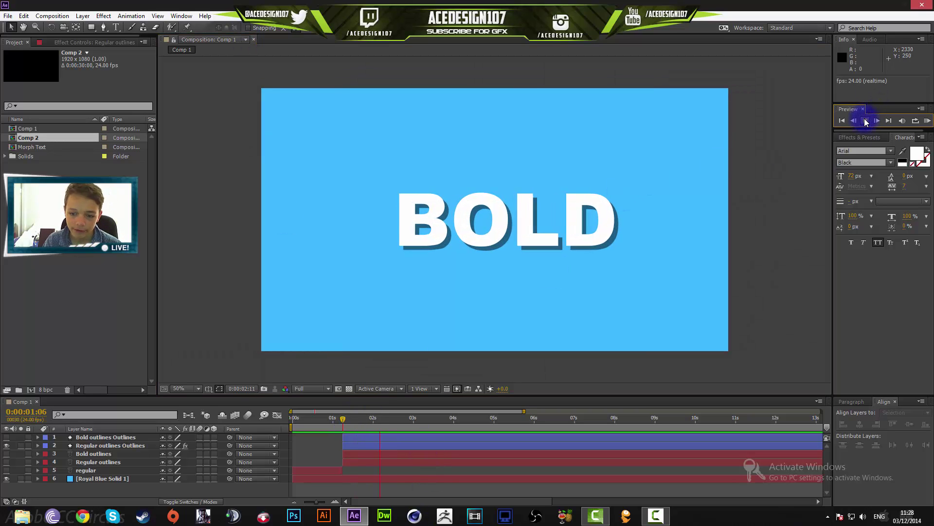
click(425, 454)
drag(412, 417, 343, 431)
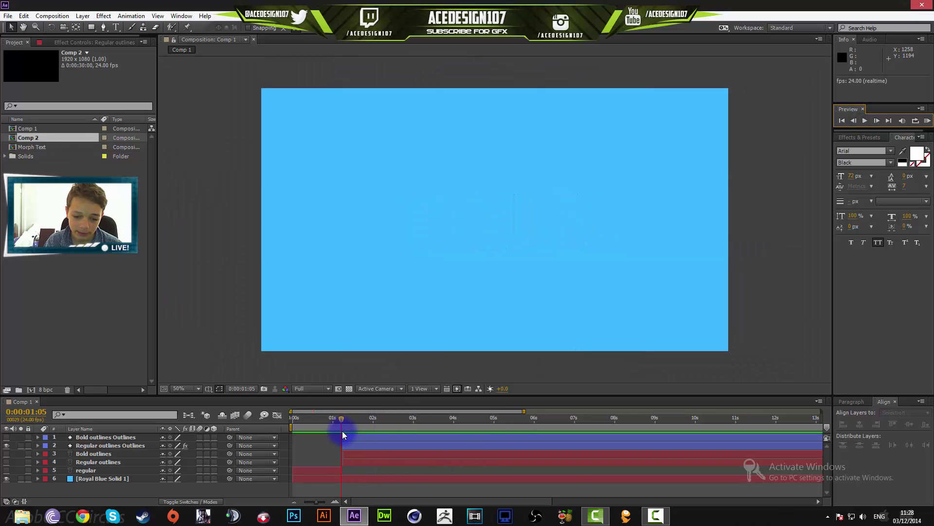
click(865, 120)
click(634, 251)
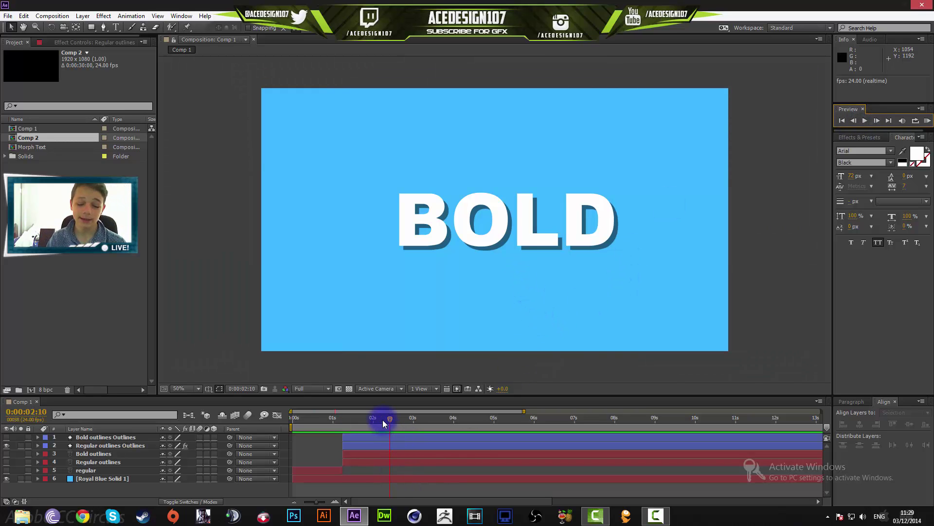
drag(391, 417, 342, 427)
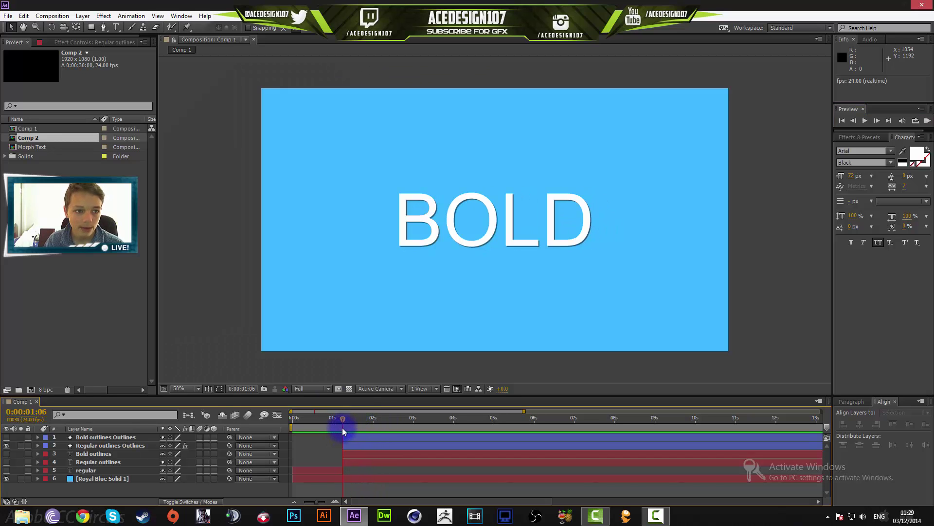
Create a composition named Morph with the HDTV 1080 24 preset at 24 frames per second.
click(9, 16)
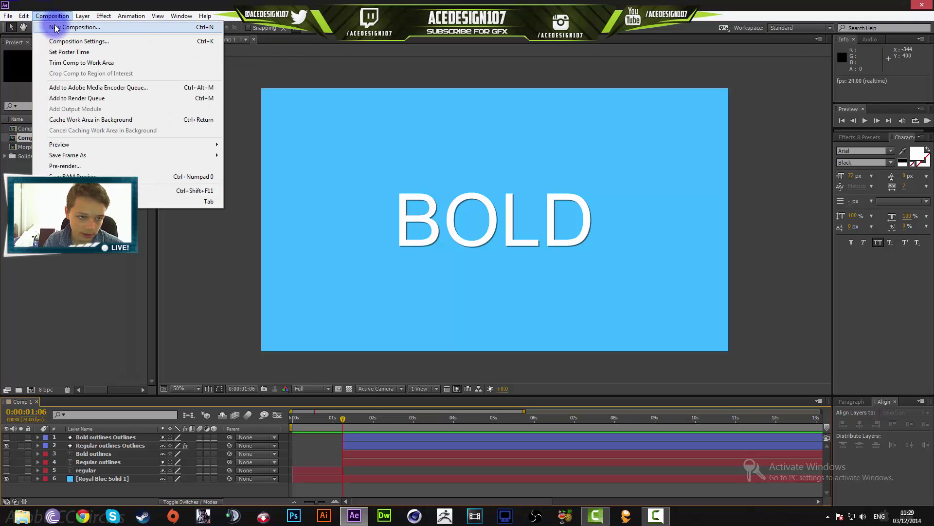
click(55, 27)
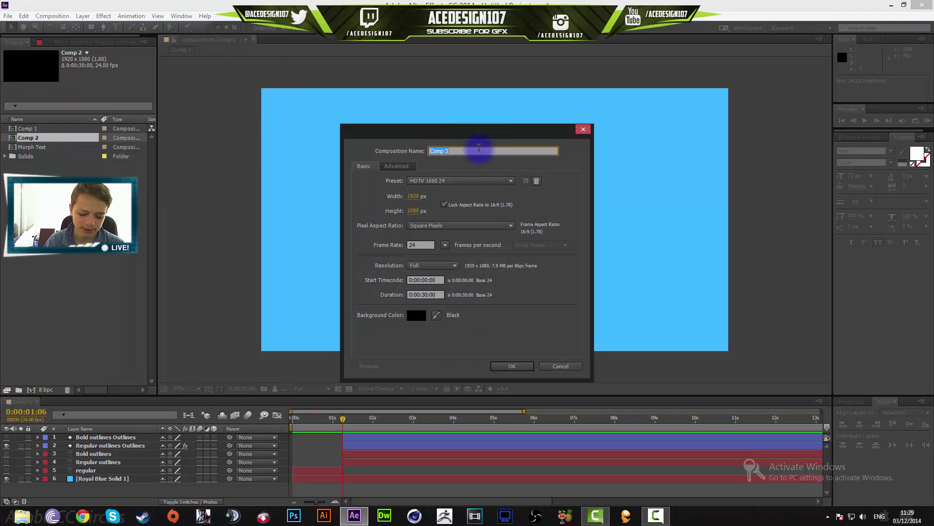
text(Morp)
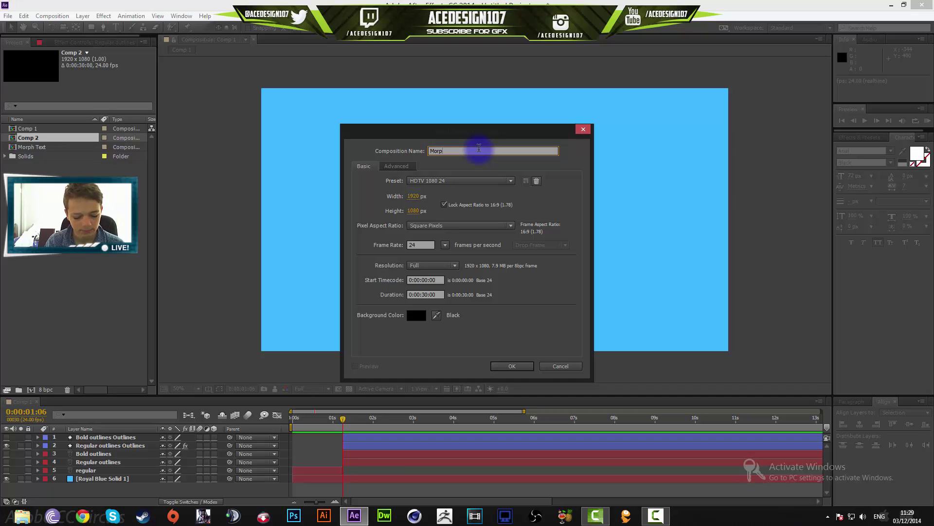
text(h)
key(Tab)
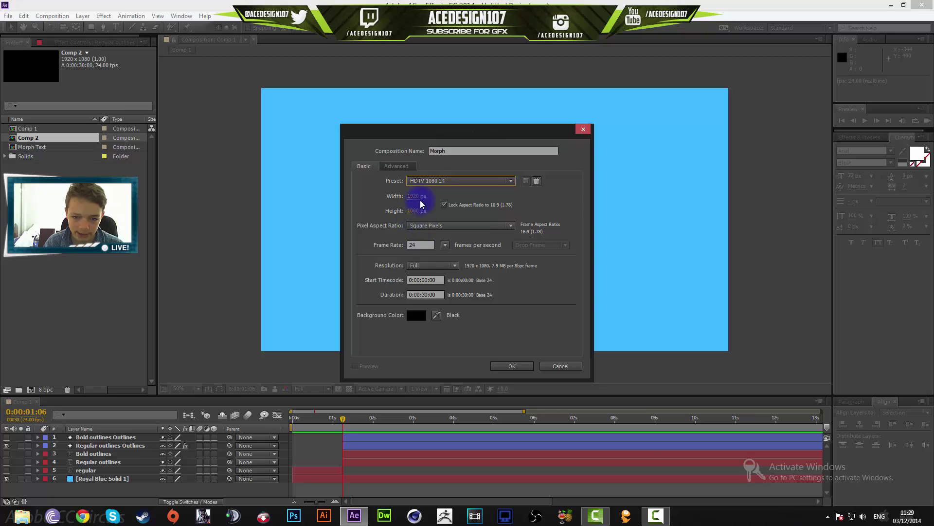
click(429, 181)
click(430, 181)
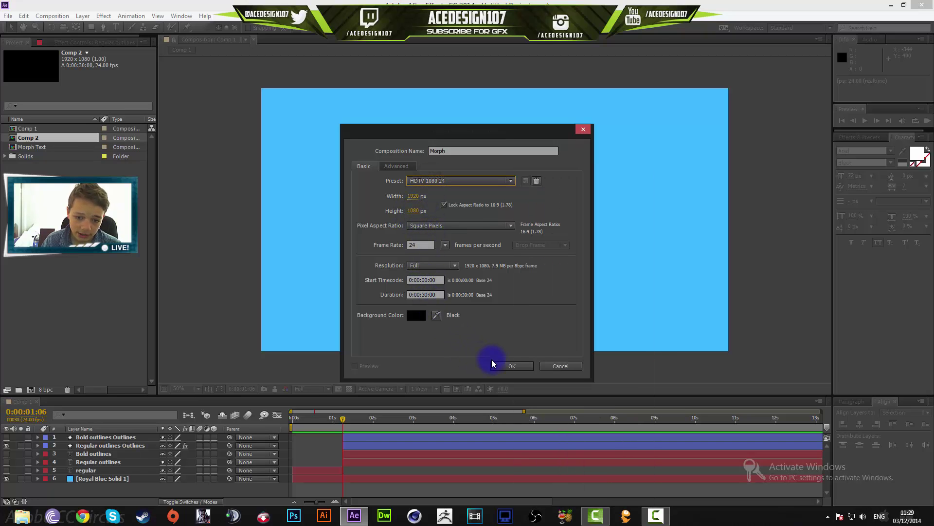
drag(433, 245, 399, 247)
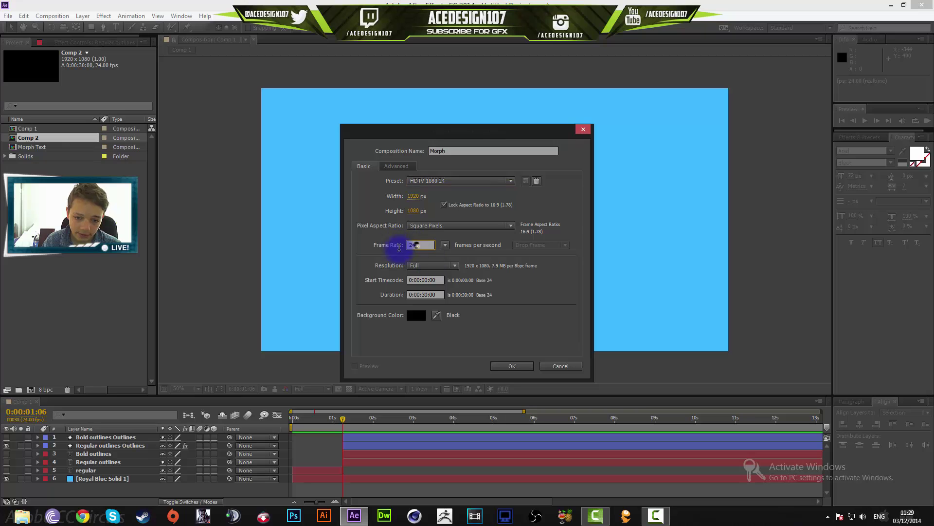
click(510, 368)
Add a 1920 x 1080 px solid background layer in light blue, hex 3CB8FF.
right_click(95, 471)
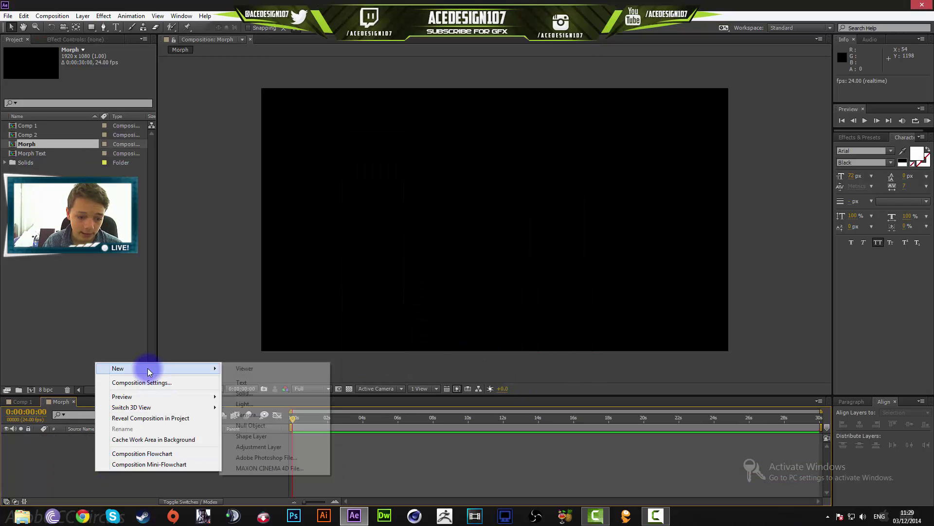
mouse_move(220, 369)
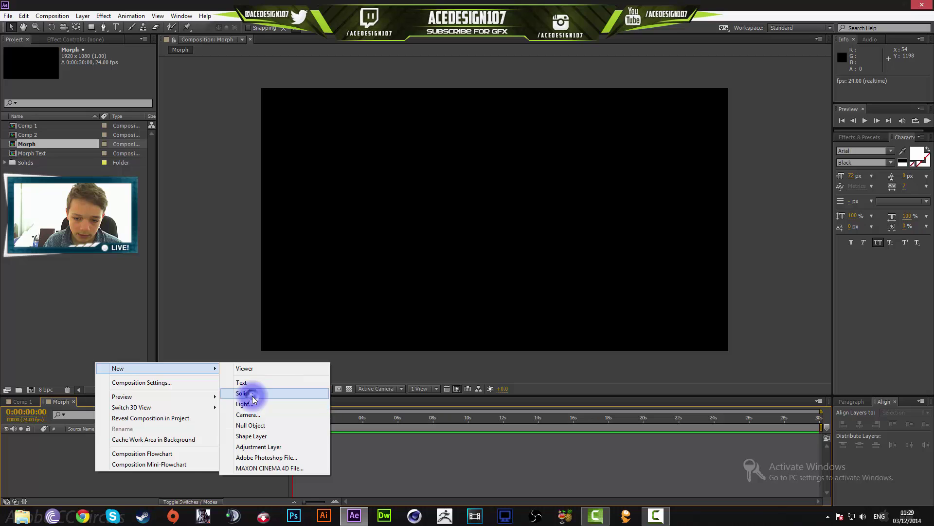
click(251, 391)
click(461, 317)
click(512, 312)
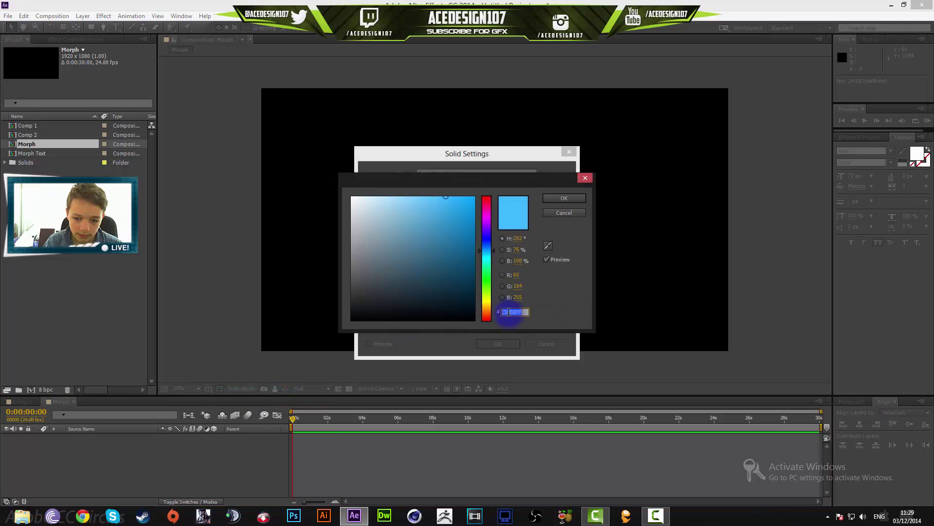
click(536, 241)
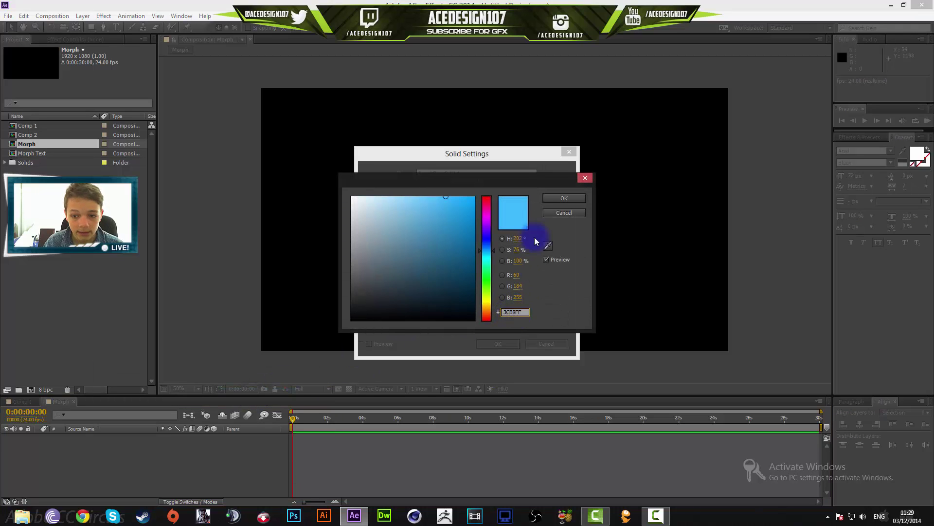
click(555, 199)
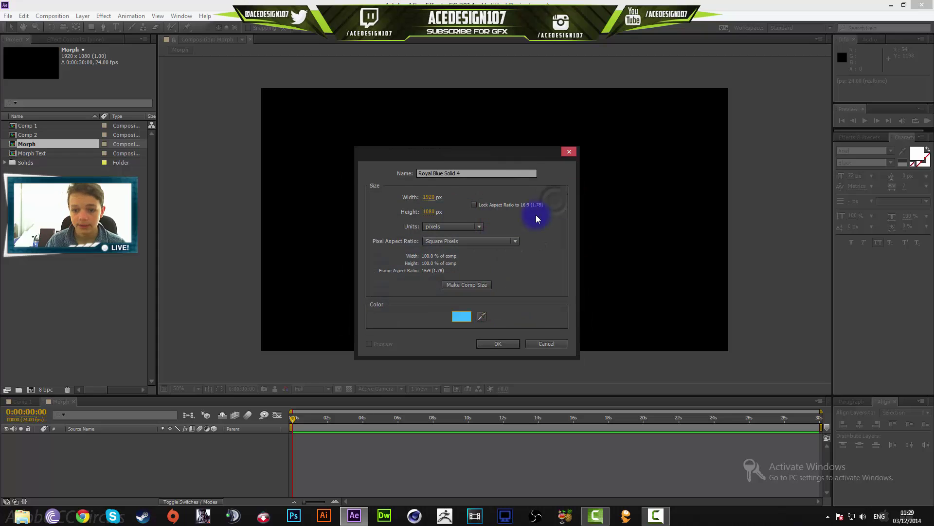
click(495, 344)
Add a text layer reading BOLD and set its font style to Arial Regular.
right_click(90, 463)
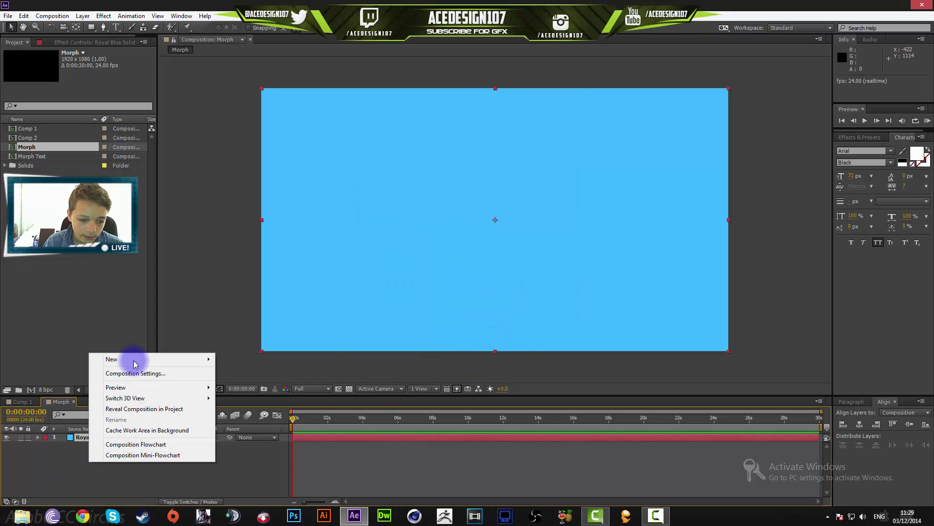
mouse_move(133, 360)
click(249, 377)
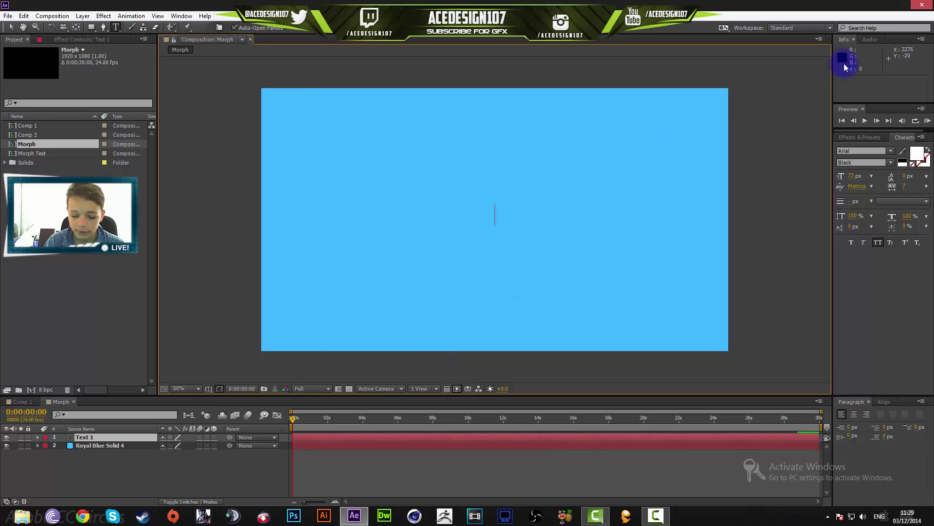
text(BOLD)
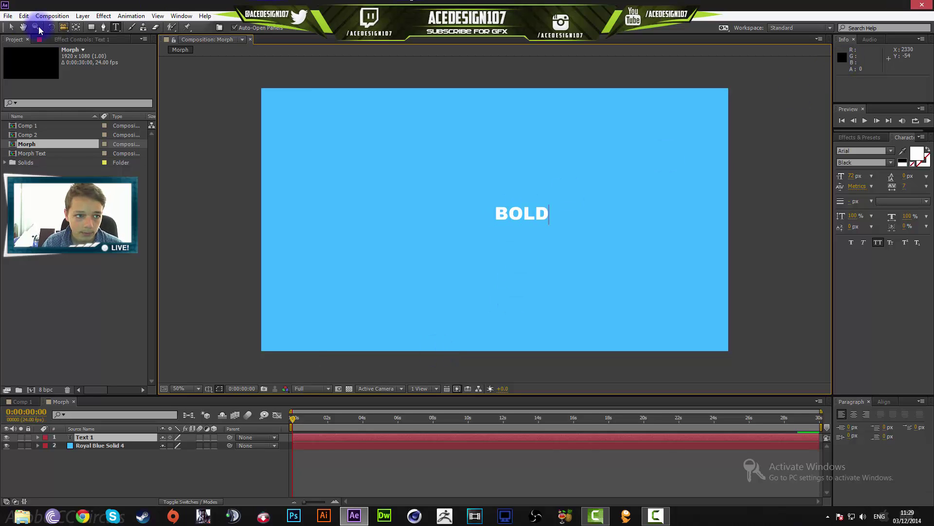
click(10, 27)
click(882, 162)
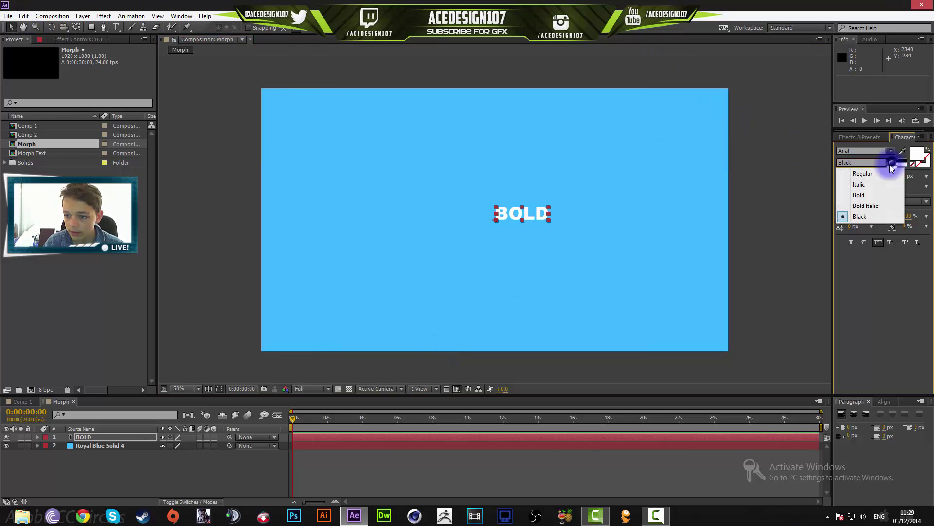
click(863, 174)
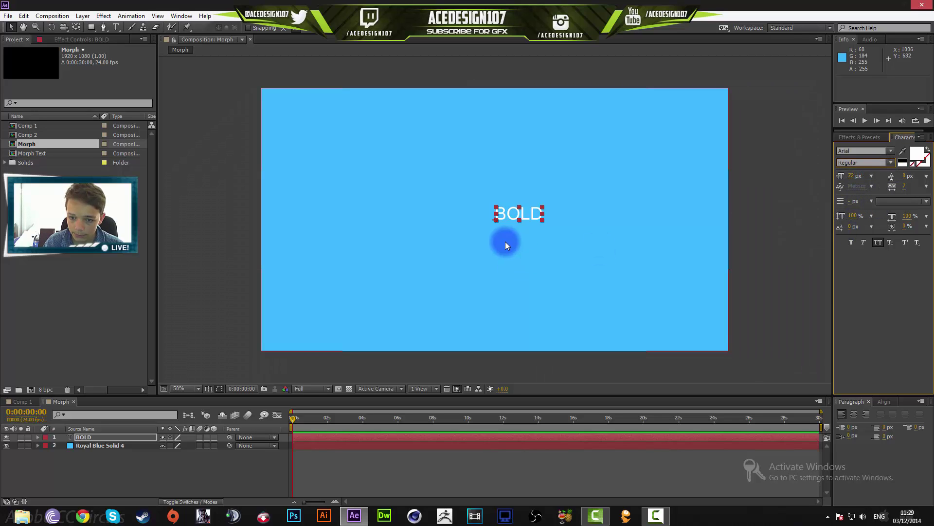
Enlarge the BOLD text to about 658% and centre it horizontally in the composition.
drag(542, 219, 701, 247)
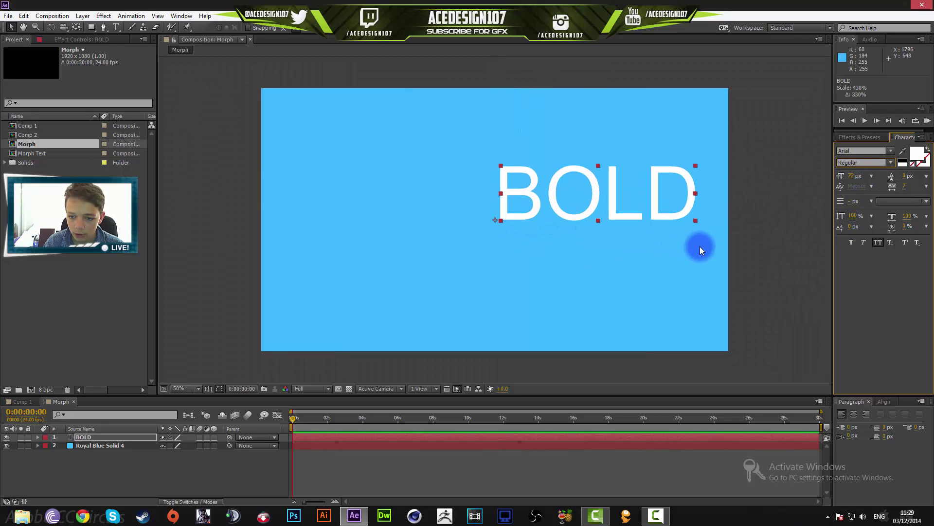
drag(682, 200, 637, 264)
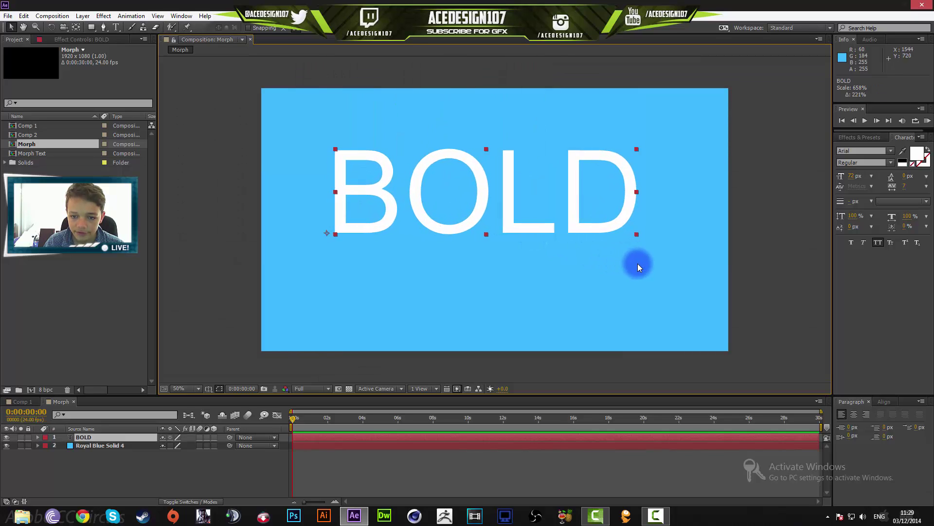
drag(615, 218, 626, 246)
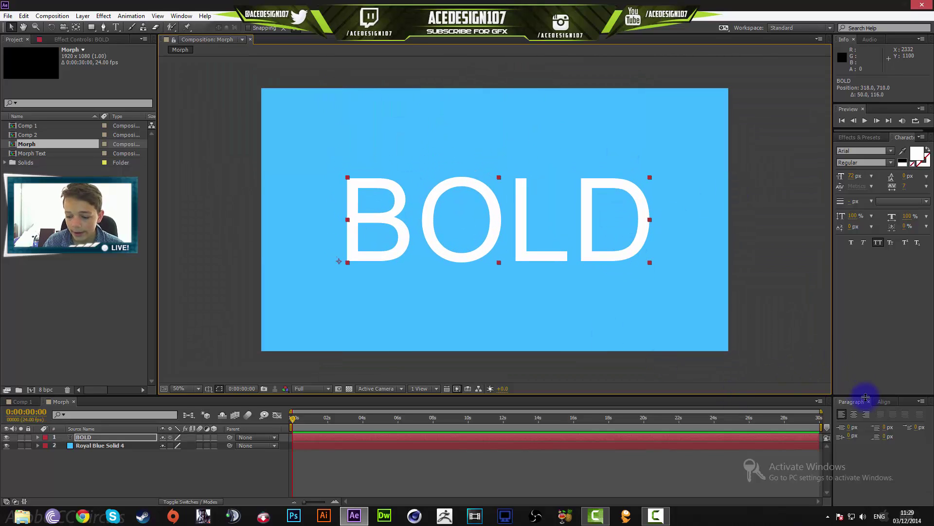
click(185, 16)
click(189, 16)
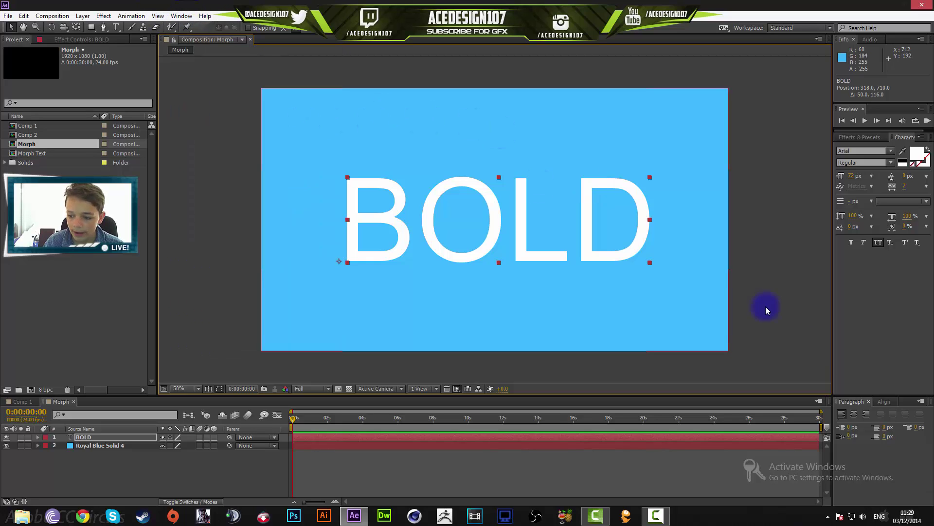
click(883, 402)
click(860, 424)
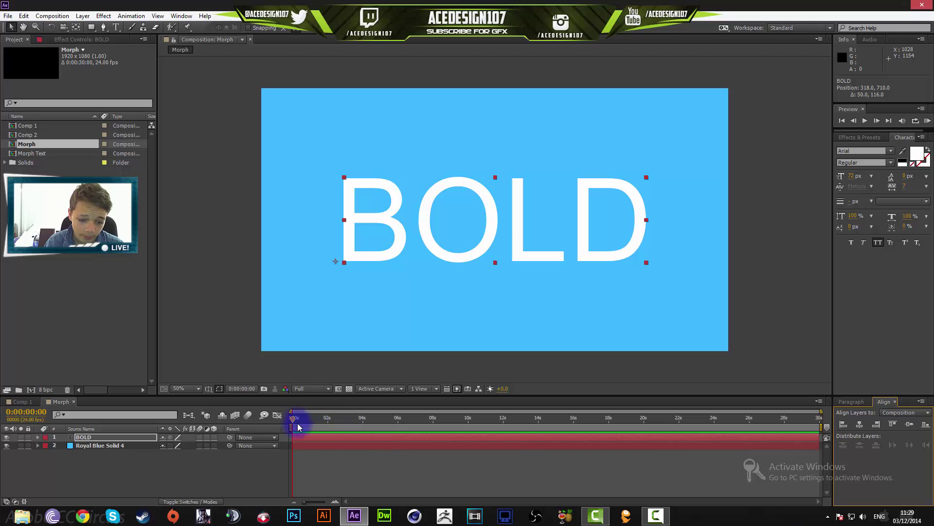
Duplicate the BOLD text layer and rename the copy Regular.
click(71, 438)
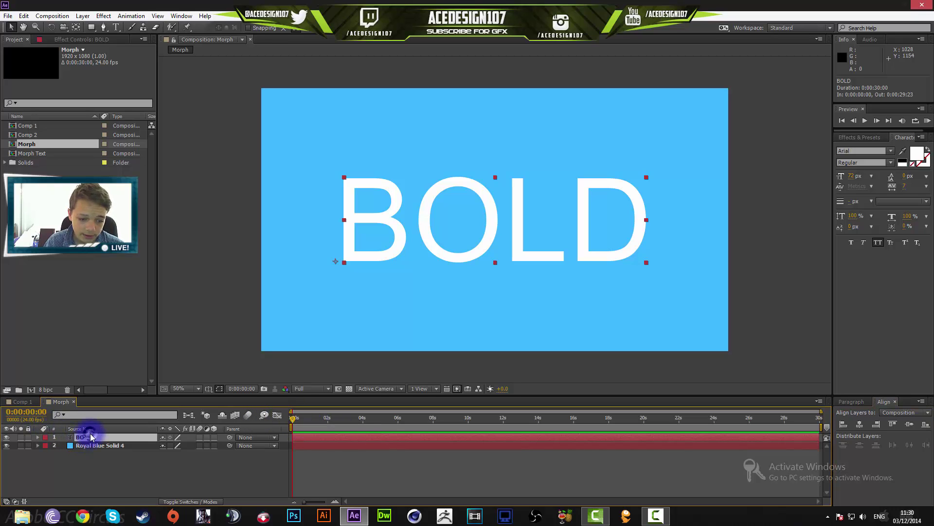
key(ctrl+v)
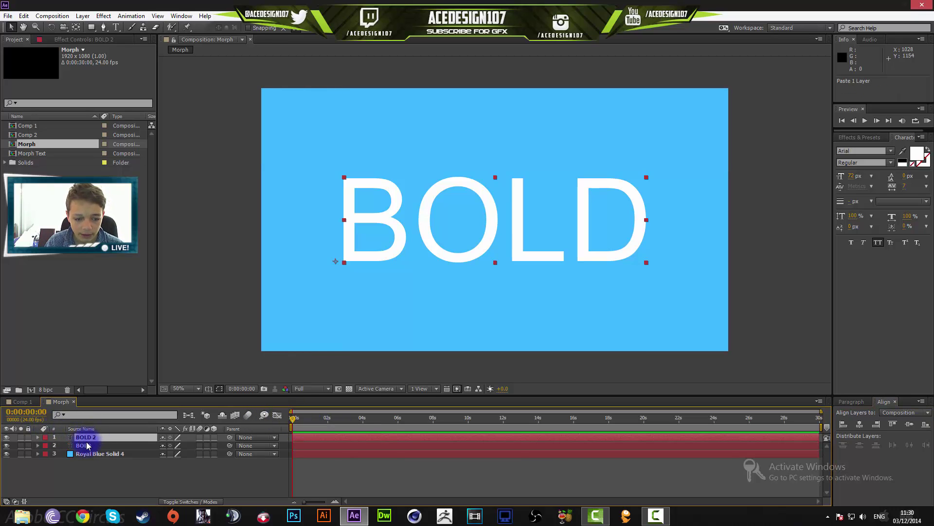
right_click(87, 438)
click(101, 431)
text(R)
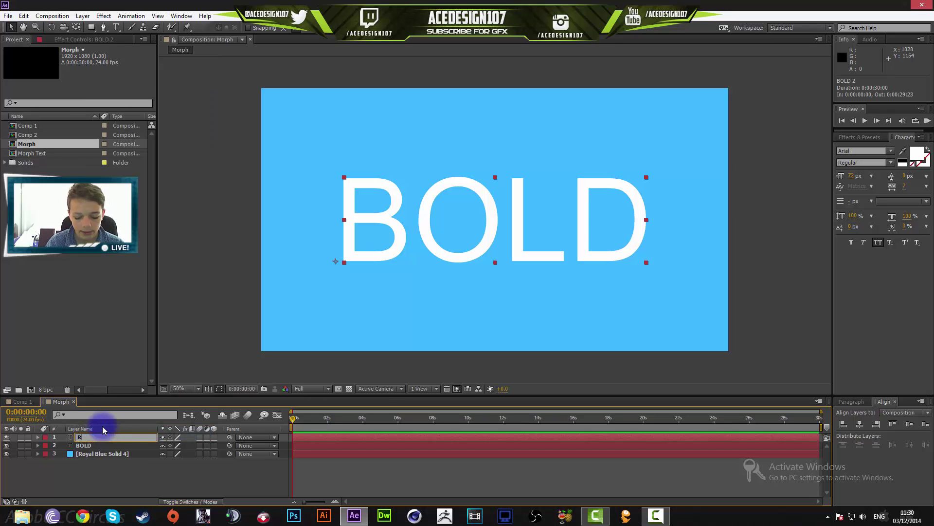
text(egular)
key(Return)
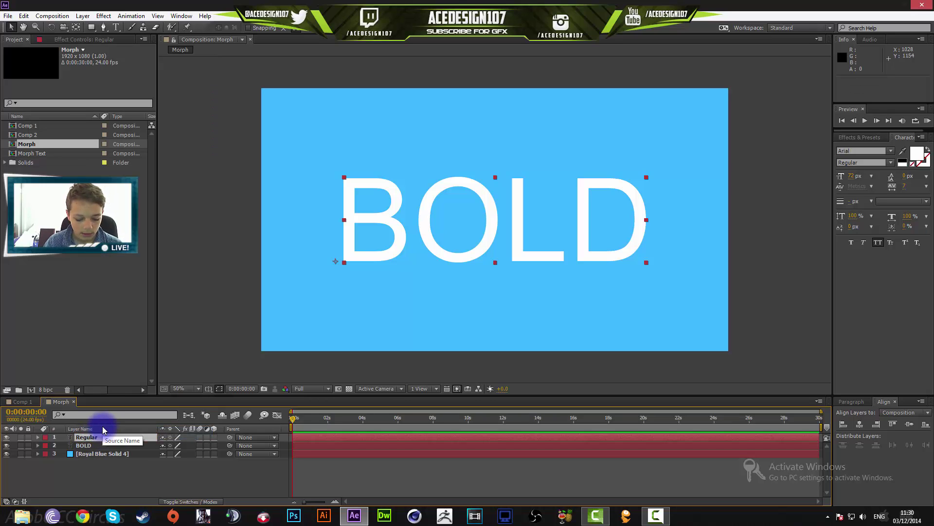
Duplicate the Regular layer and rename the copy BOLD.
key(ctrl+d)
right_click(98, 443)
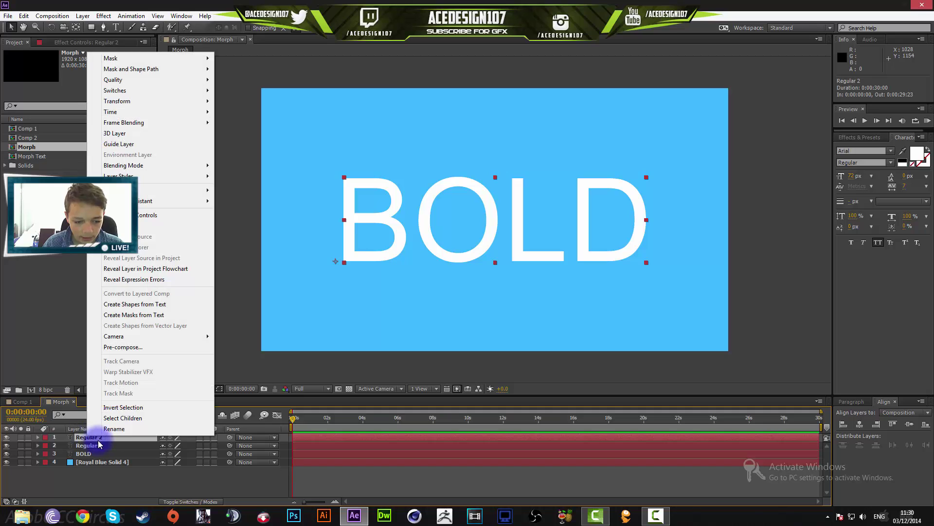
click(114, 429)
text(BOLD)
key(Return)
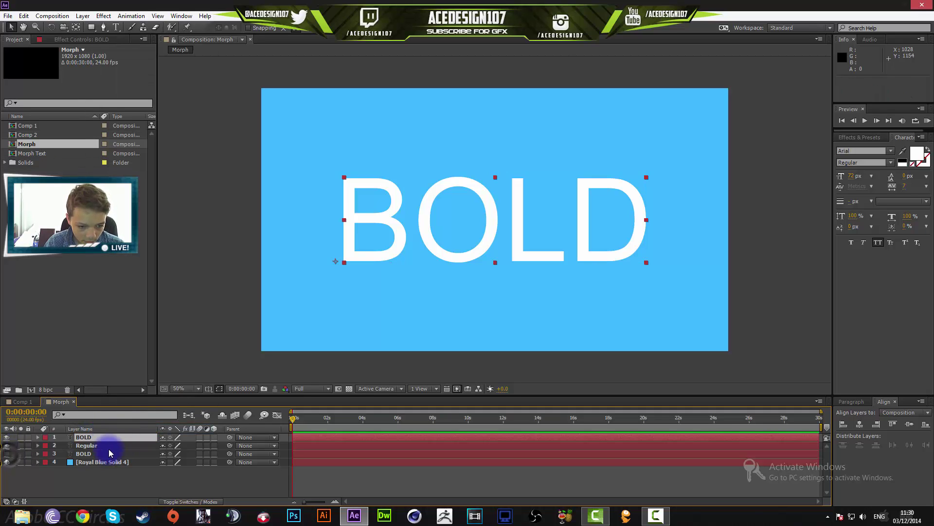
Hide the original BOLD text layer and set the topmost BOLD layer's font style to Black.
click(84, 444)
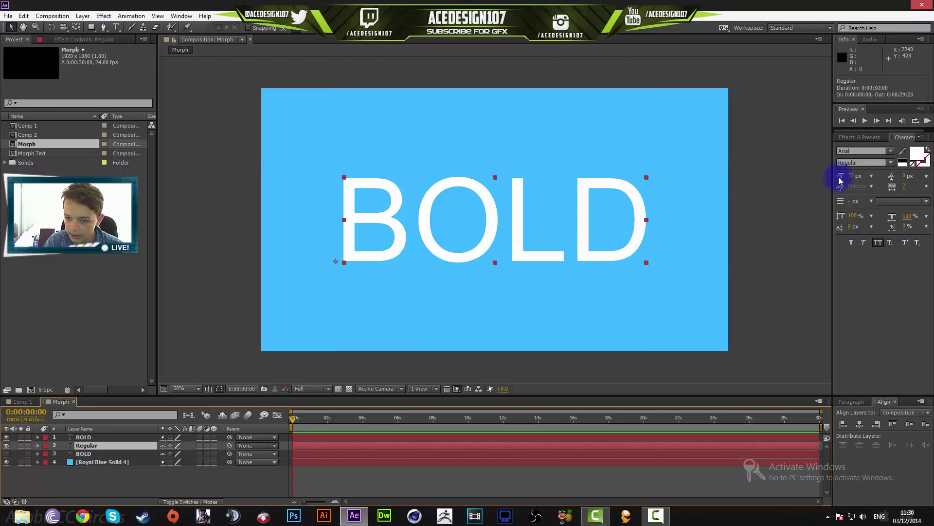
click(82, 437)
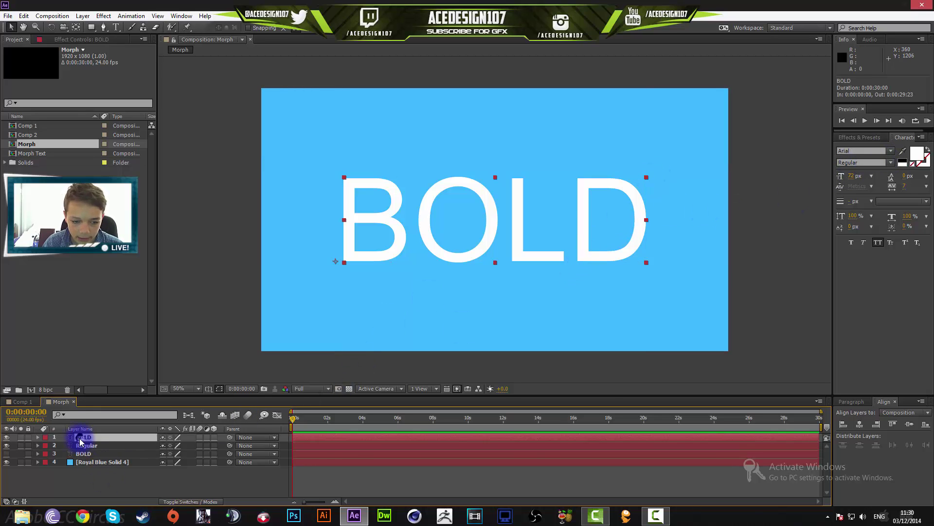
click(890, 162)
click(871, 222)
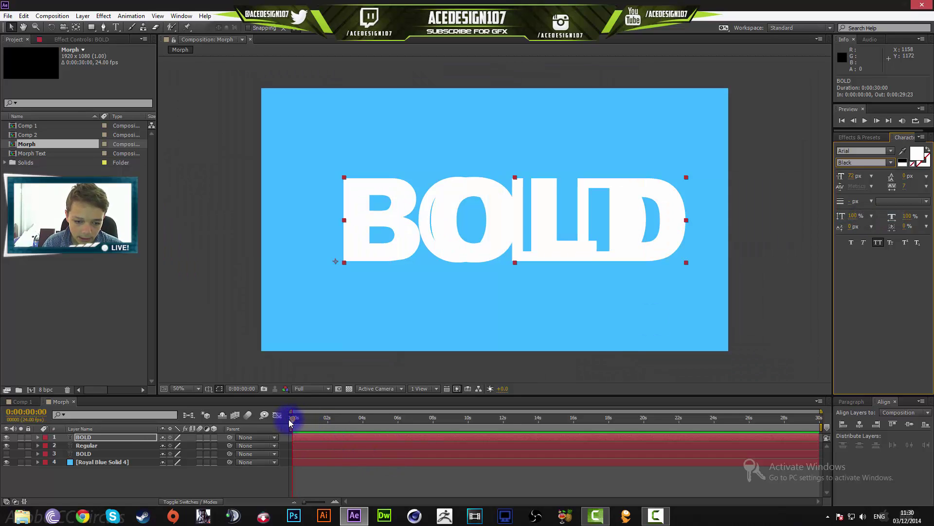
Move the current time of the Morph composition to 0:00:01:06.
drag(294, 418, 292, 418)
click(242, 388)
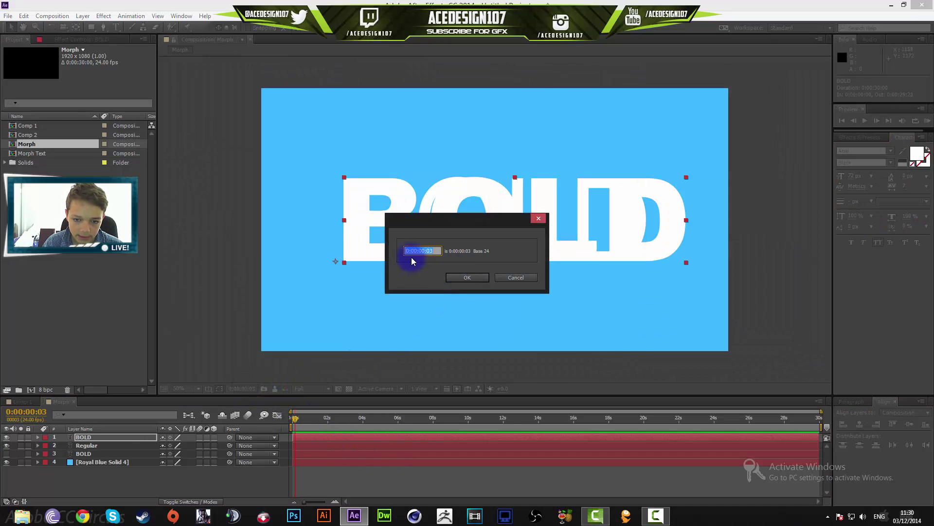
drag(411, 251, 427, 250)
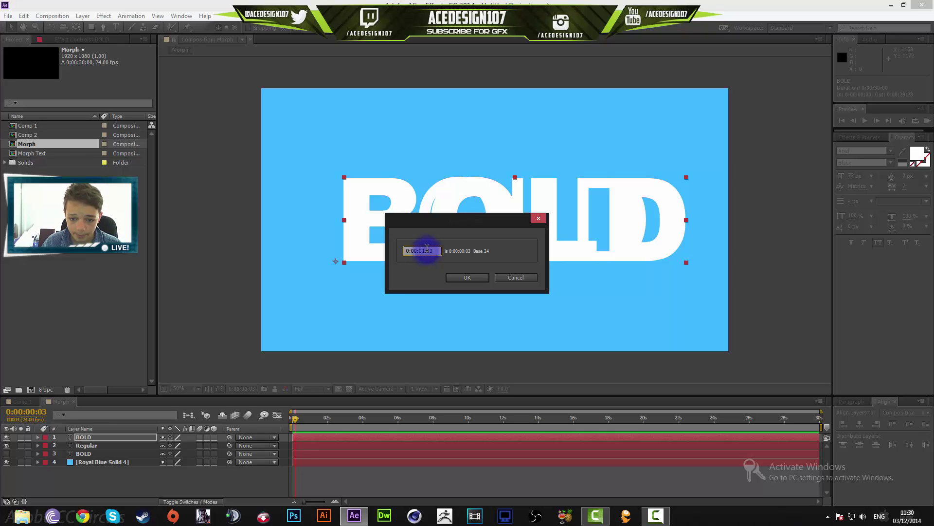
drag(427, 249, 436, 245)
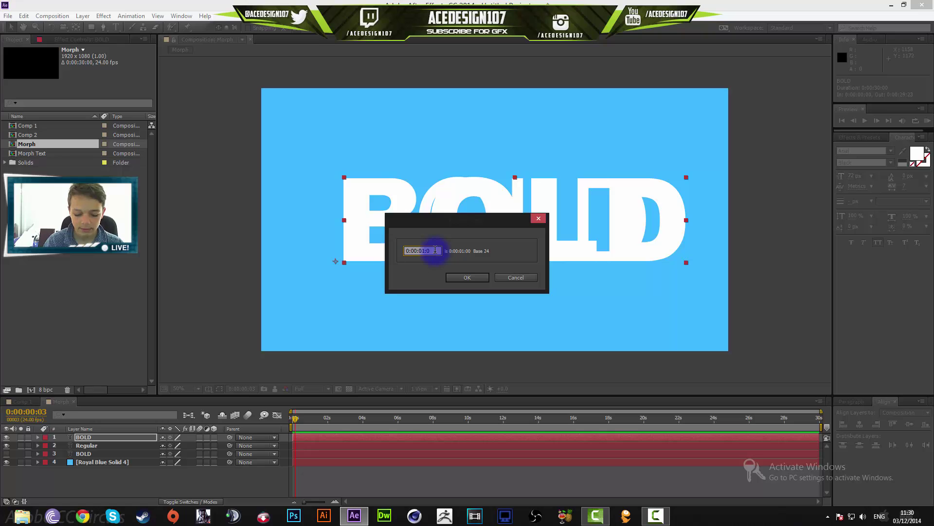
key(Return)
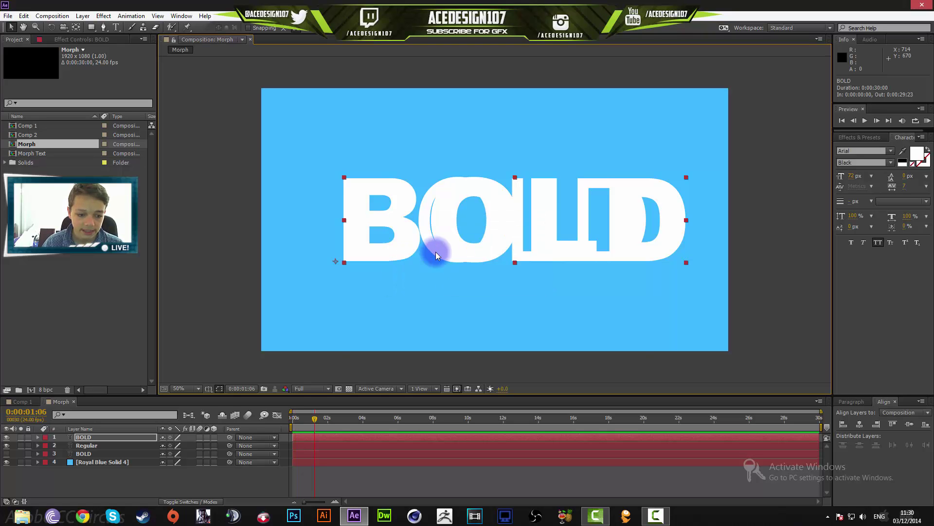
Trim the start of the topmost BOLD layer and the Regular layer to the current time at 0:00:01:06.
shift+click(90, 446)
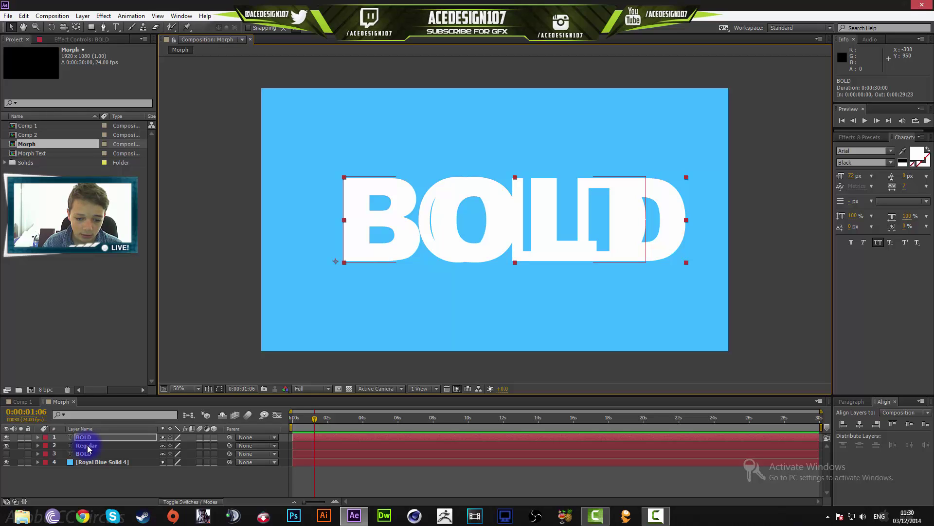
click(87, 446)
click(83, 454)
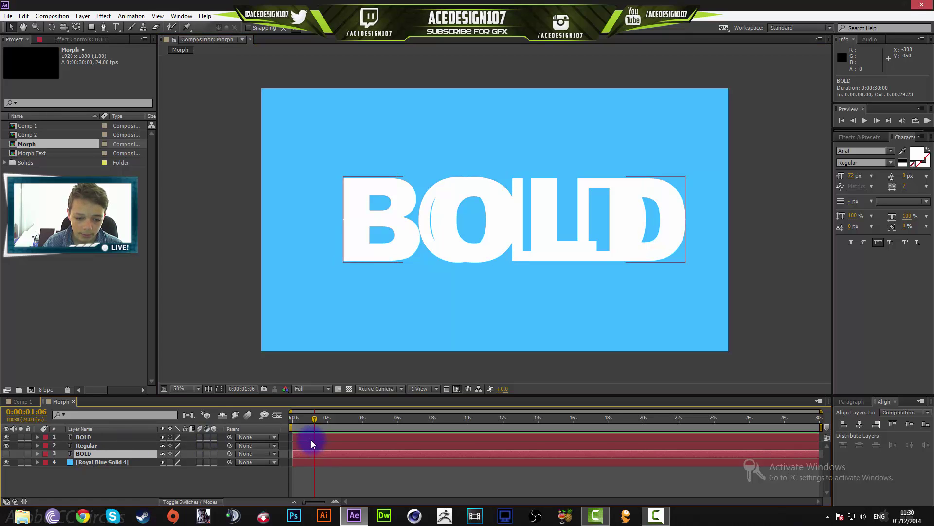
click(294, 438)
shift+click(292, 444)
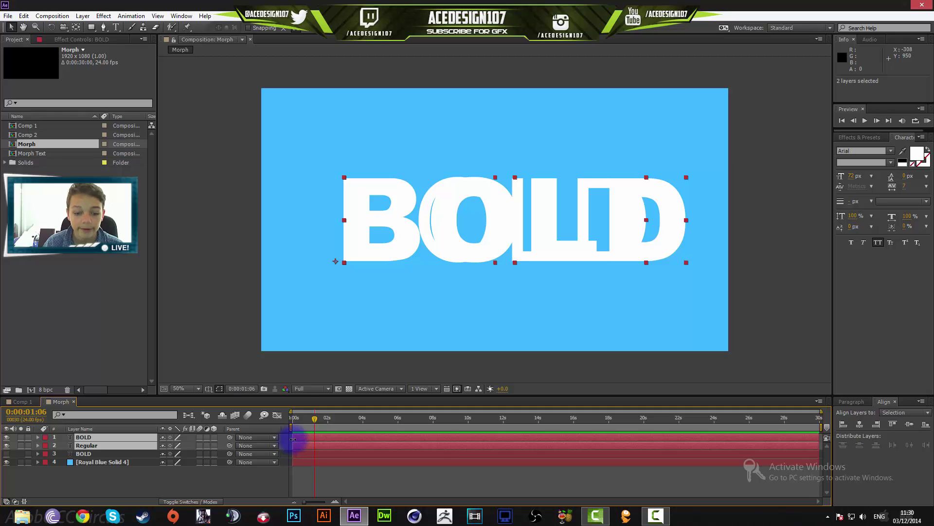
drag(294, 438, 314, 441)
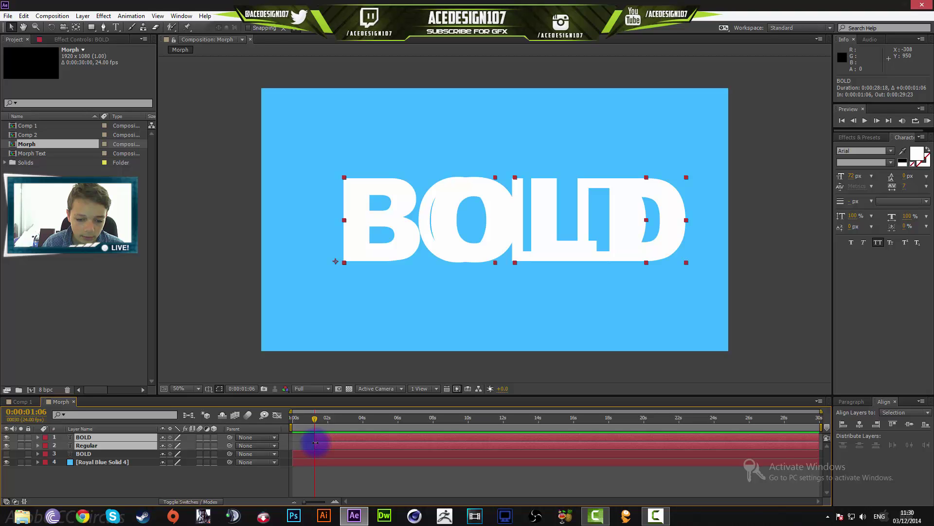
drag(304, 502, 293, 501)
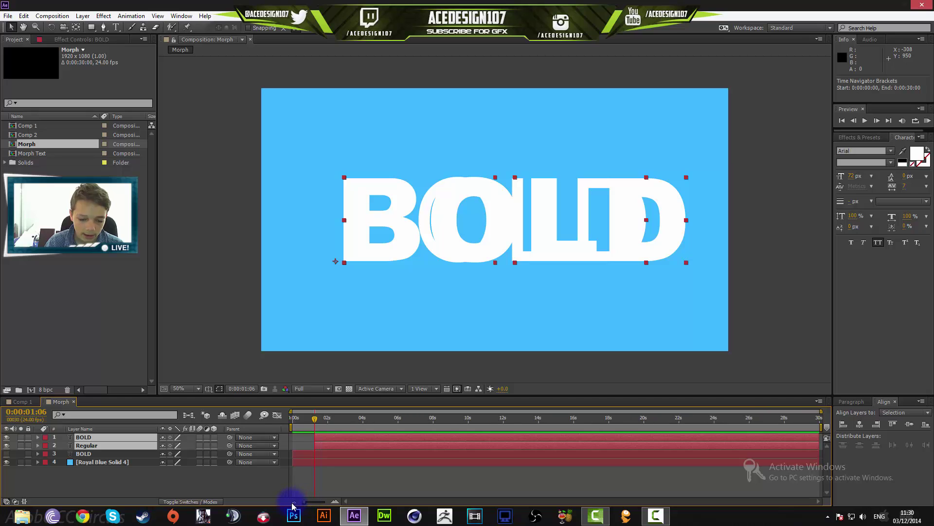
Trim the end of the hidden original BOLD layer so it stops exactly where the two upper text layers begin.
click(85, 453)
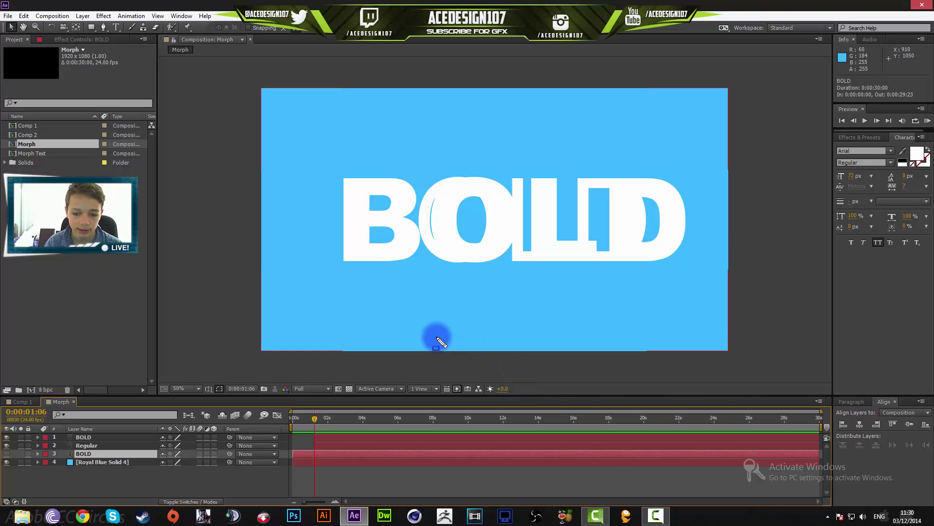
drag(451, 276, 388, 417)
mouse_move(476, 422)
mouse_down()
mouse_move(417, 288)
mouse_move(463, 282)
mouse_up()
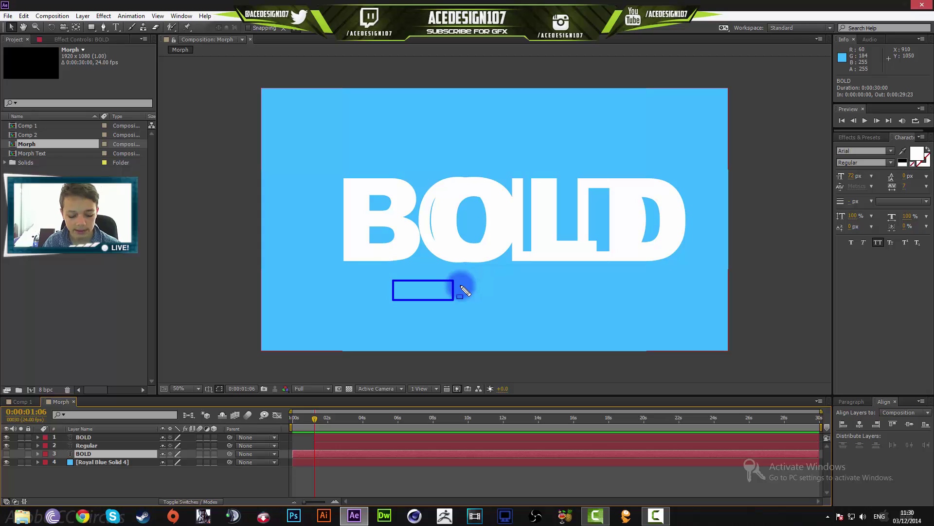
click(463, 287)
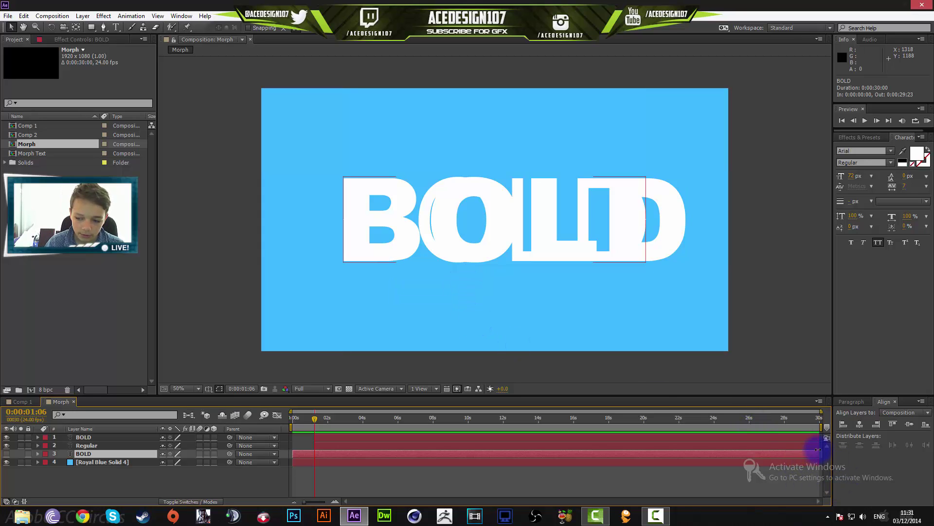
drag(820, 451, 316, 461)
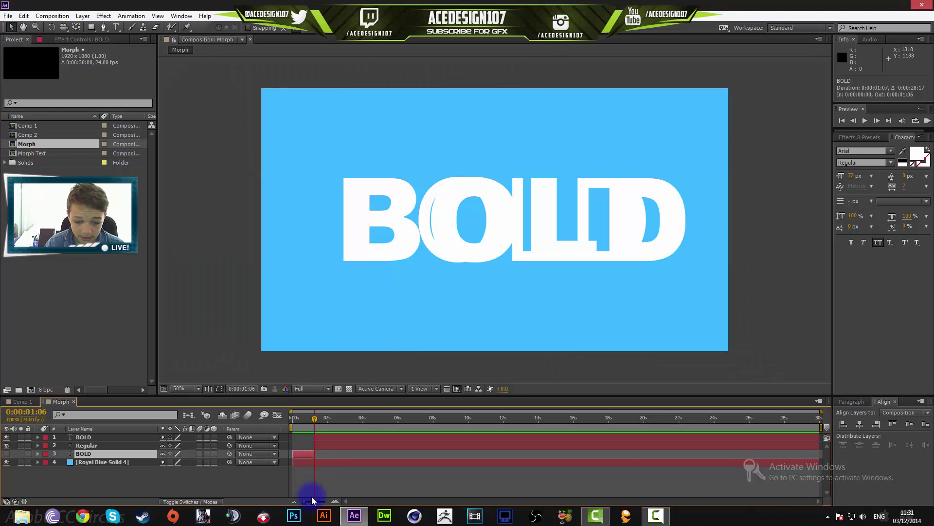
drag(312, 498, 324, 495)
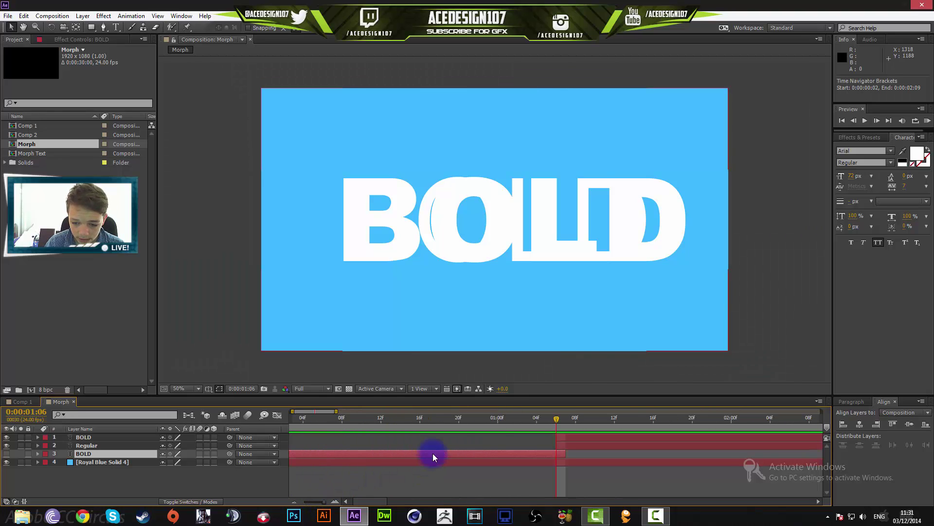
drag(433, 454, 557, 452)
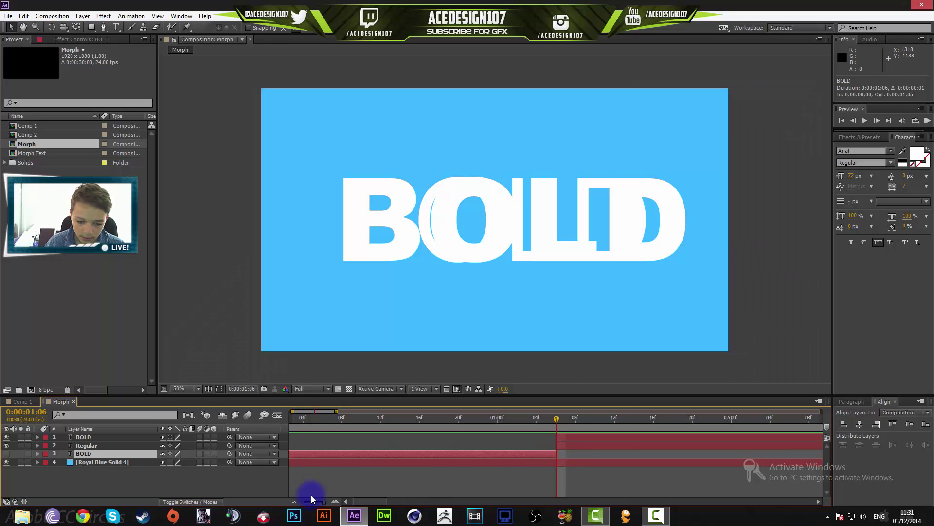
drag(311, 499, 291, 504)
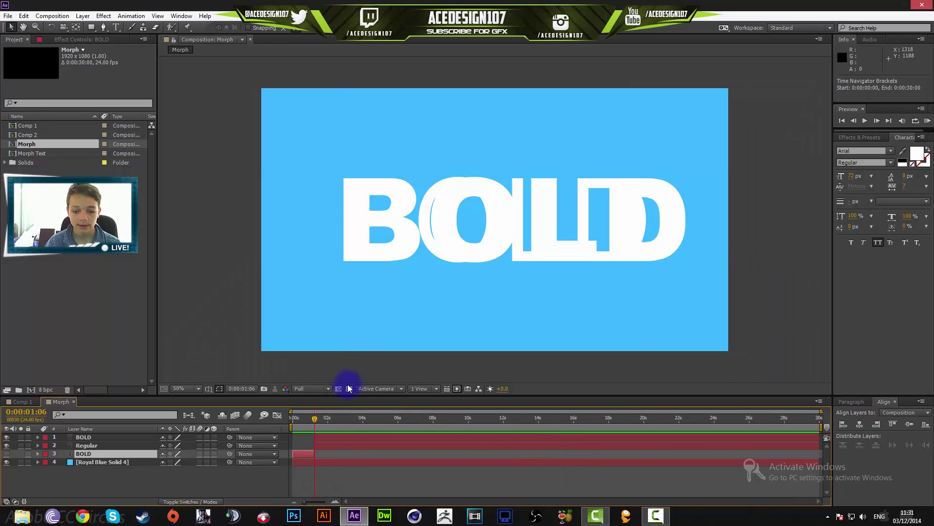
With the current time at 0:00:01:06, create shape outlines from the Regular text layer and the topmost BOLD text layer.
mouse_move(310, 419)
mouse_down()
mouse_move(327, 416)
mouse_move(314, 423)
mouse_up()
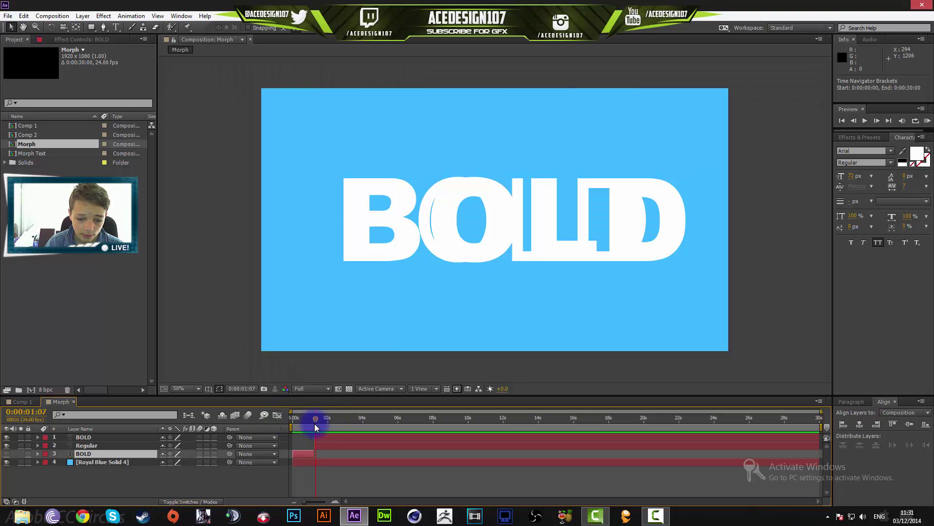
drag(307, 503, 322, 499)
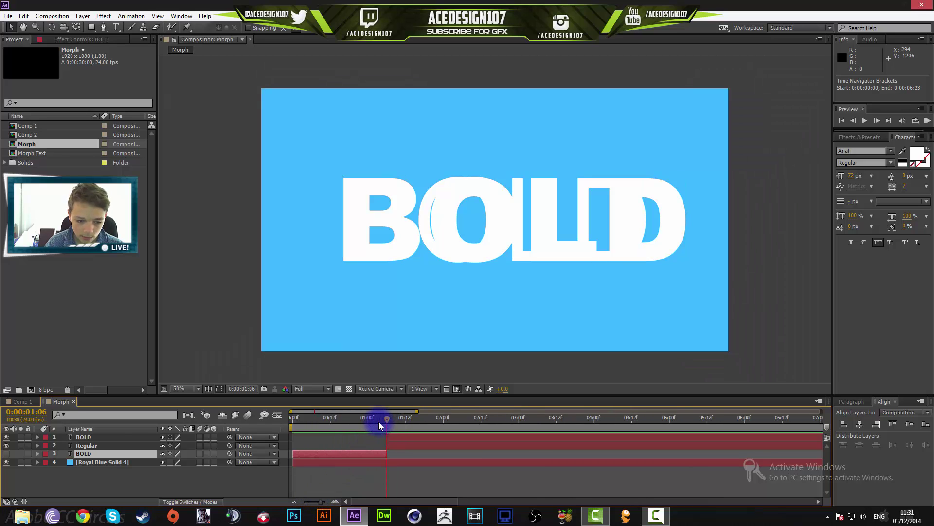
click(91, 445)
right_click(93, 446)
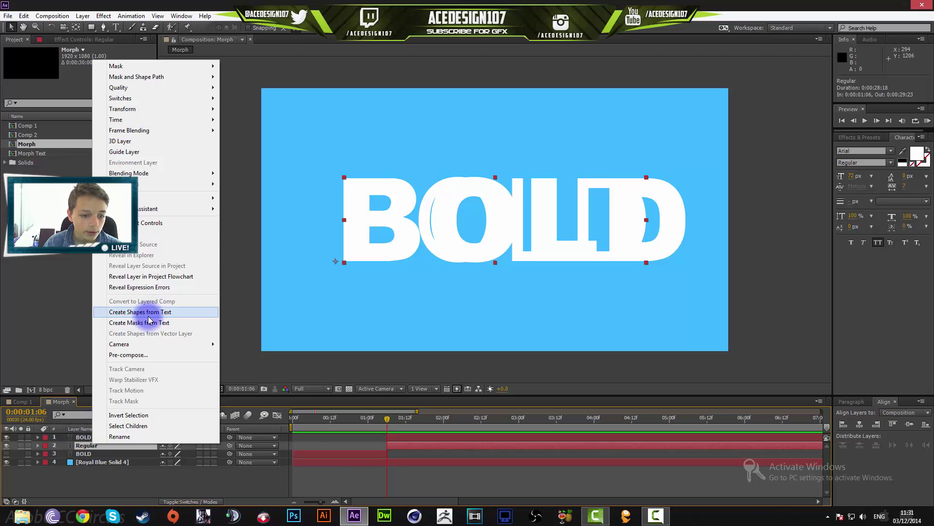
click(150, 312)
right_click(84, 446)
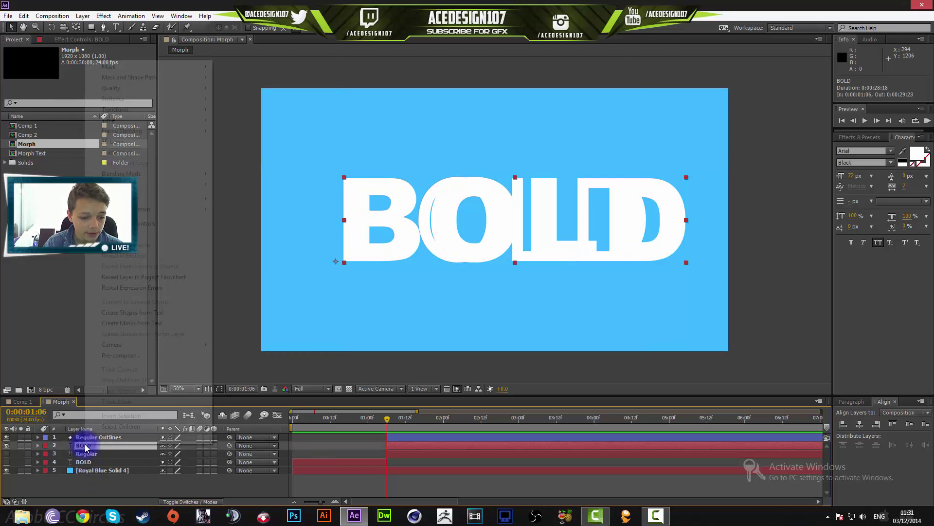
click(137, 312)
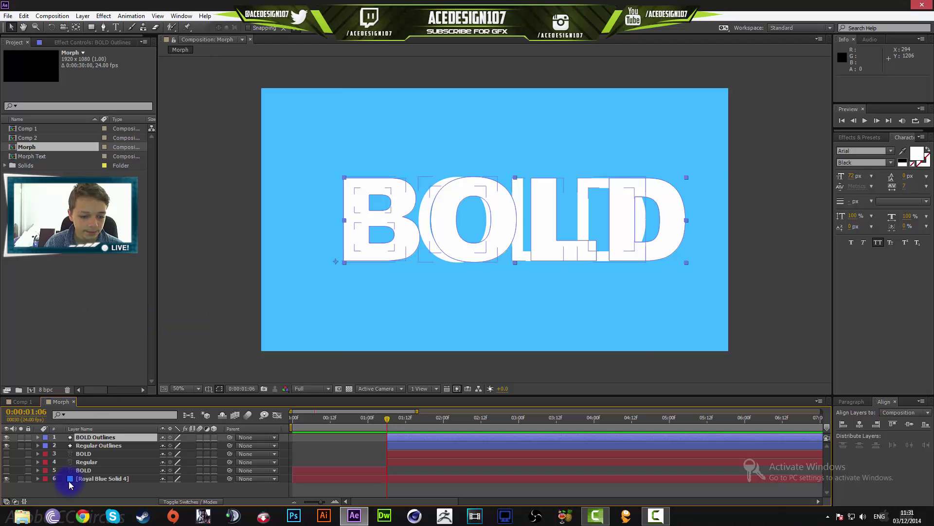
Reveal the modified properties of the Regular Outlines layer and enlarge the timeline area to show all its letter paths.
shift+click(99, 445)
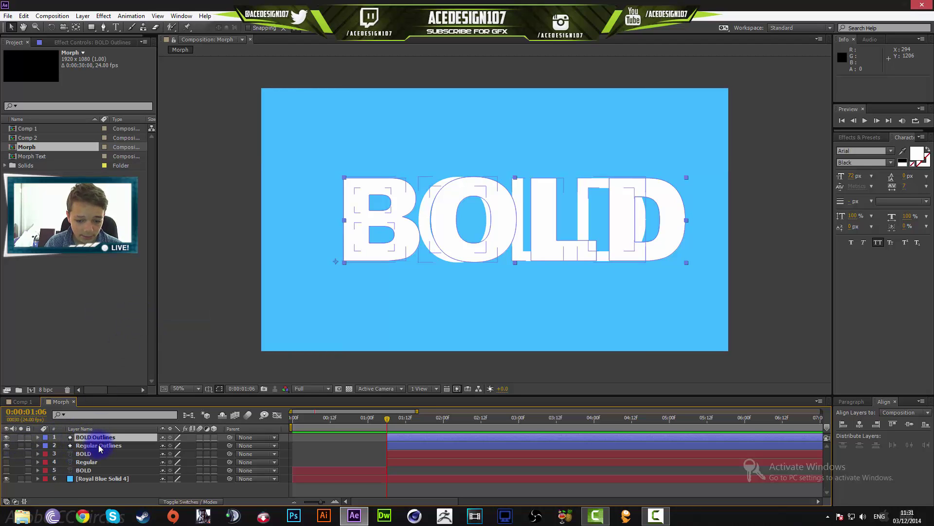
click(110, 445)
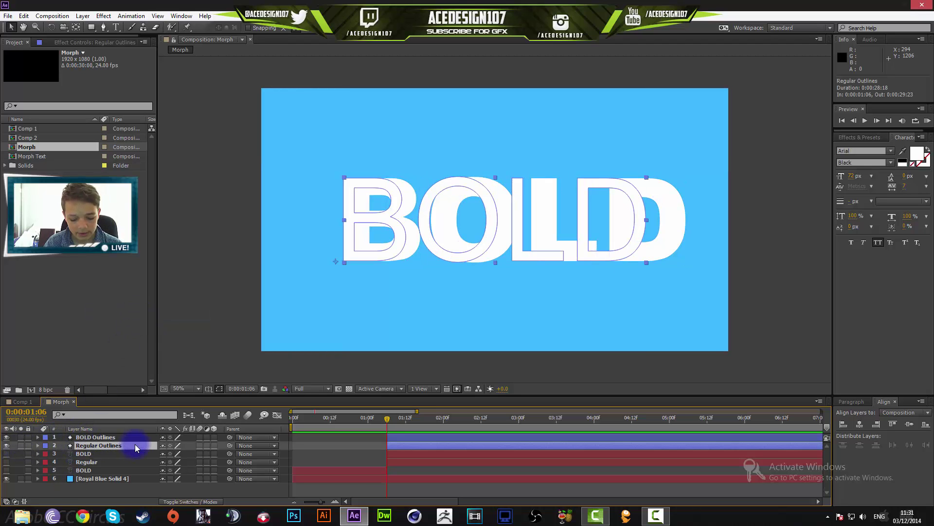
key(u)
key(u)
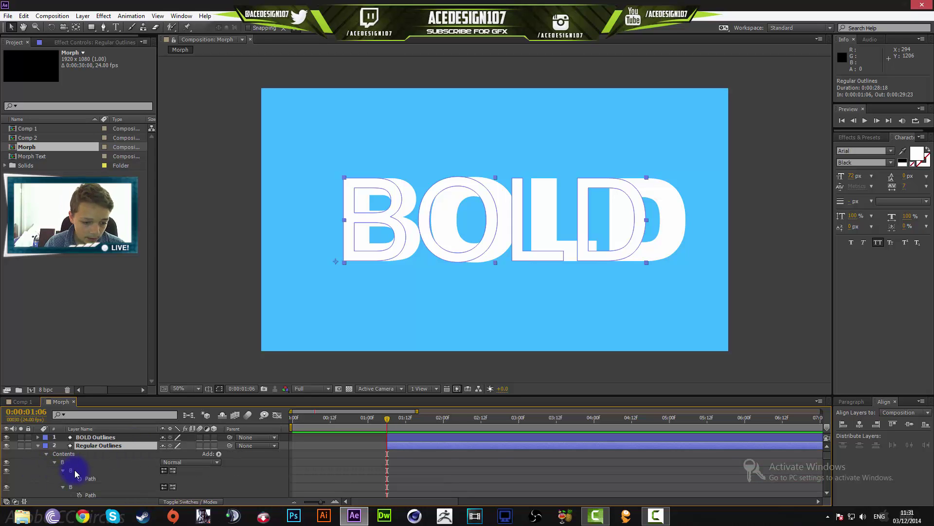
drag(249, 393, 286, 72)
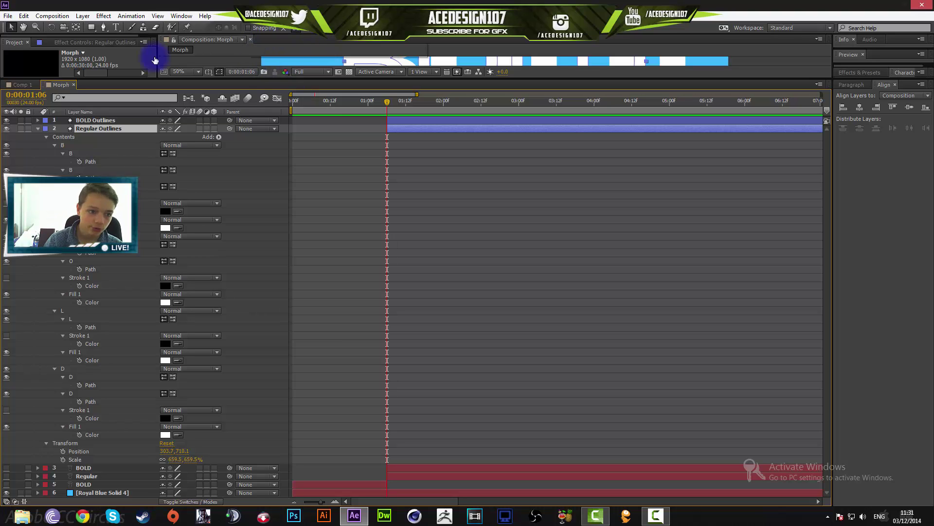
Enable keyframing at 0:00:01:06 for every Path of the letters B, O, L and D in Regular Outlines.
click(79, 161)
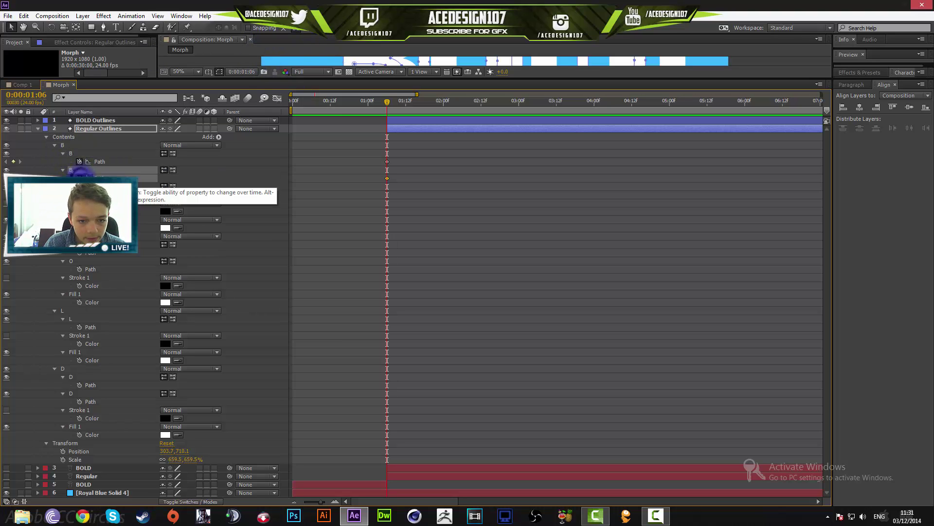
click(79, 178)
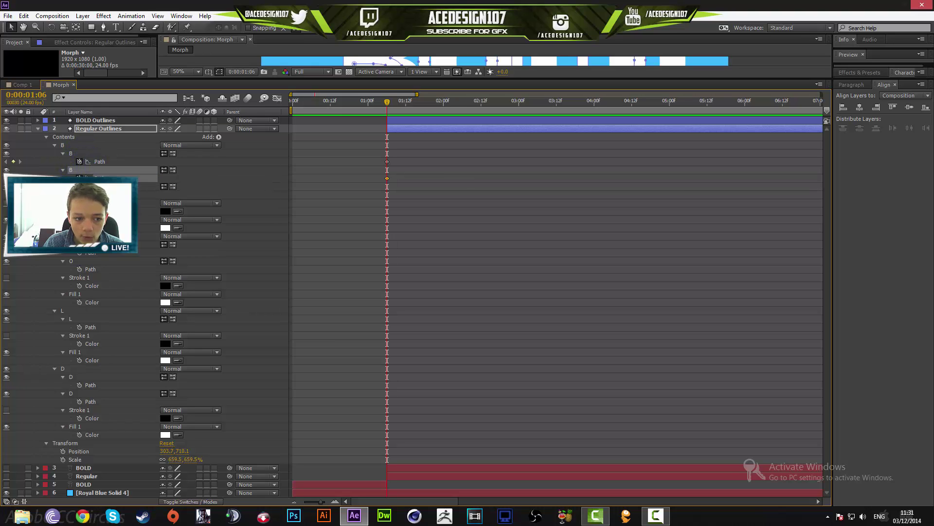
click(79, 252)
click(79, 268)
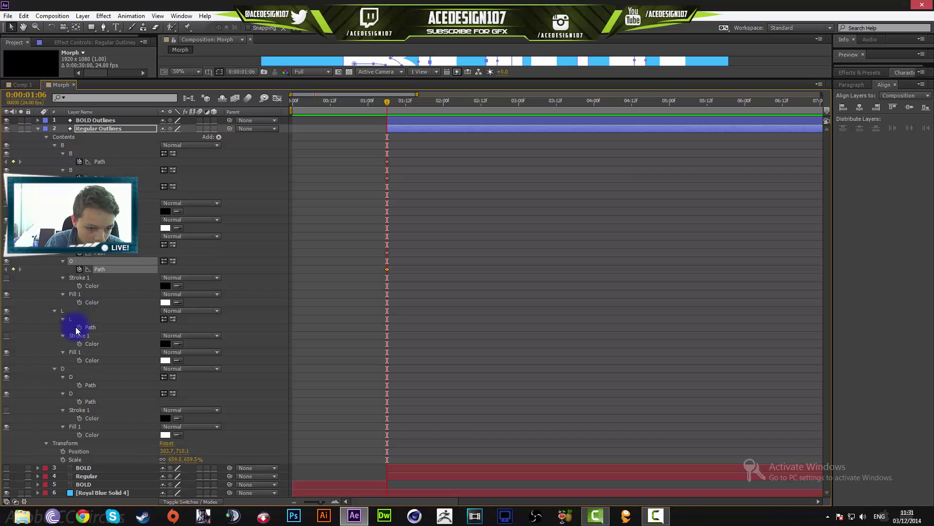
click(79, 326)
right_click(81, 389)
click(81, 389)
click(79, 385)
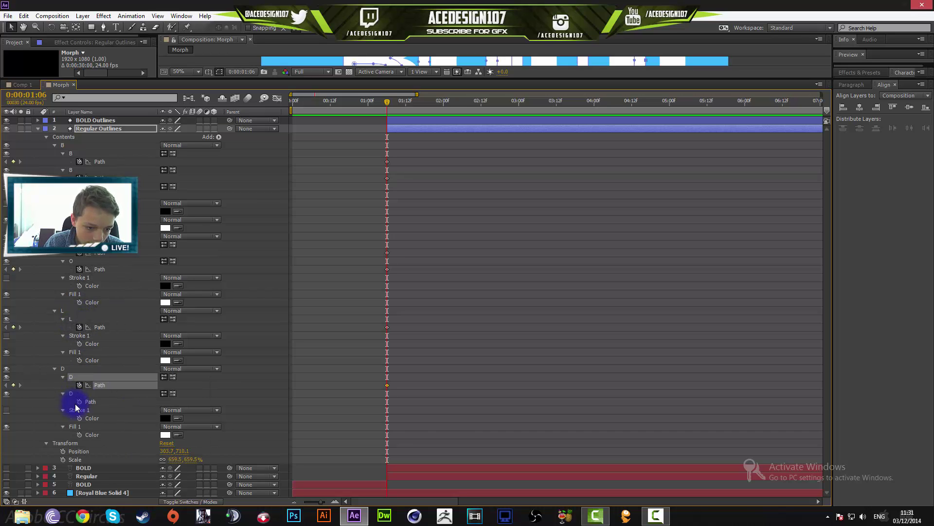
click(80, 401)
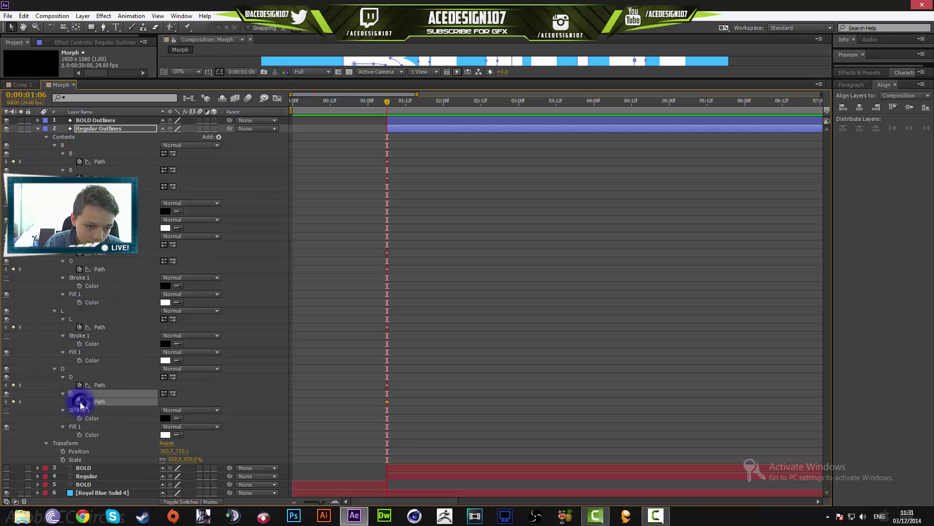
click(54, 145)
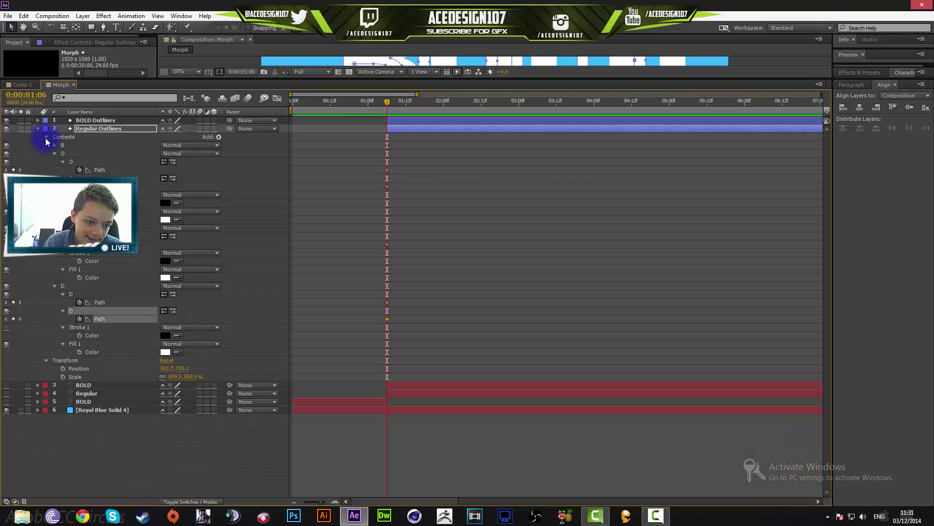
click(46, 137)
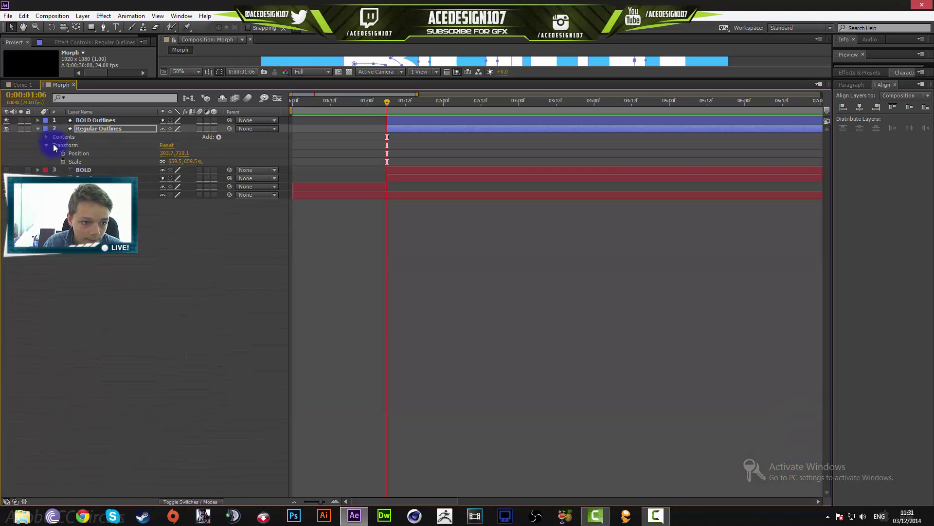
click(47, 145)
click(47, 145)
click(86, 128)
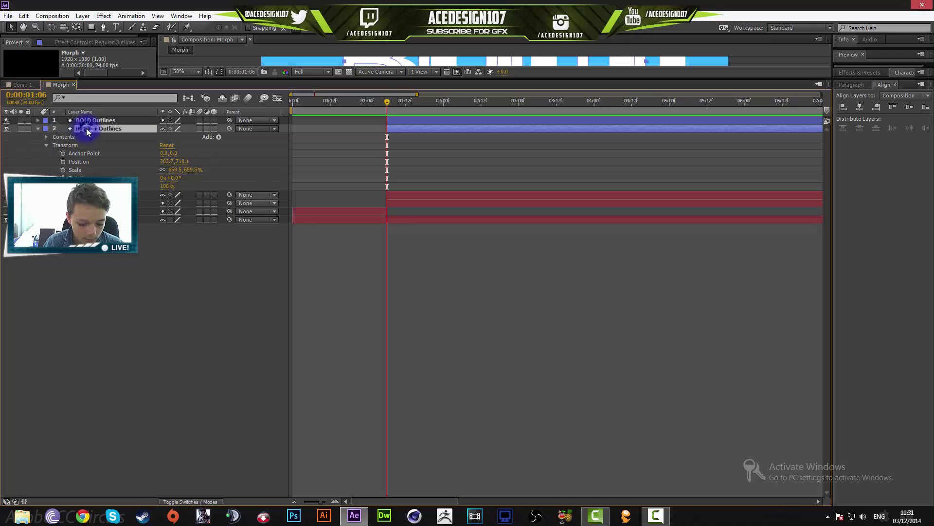
key(u)
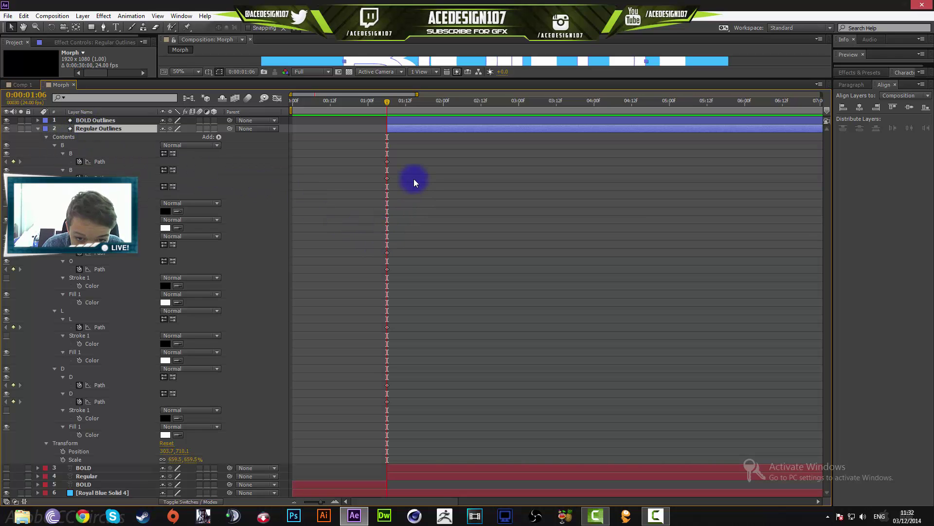
drag(429, 144, 504, 367)
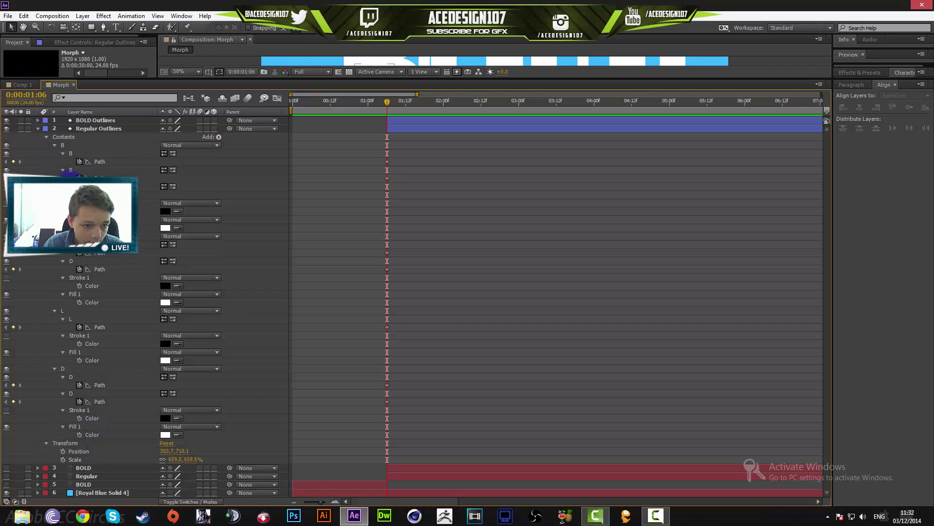
Collapse the Regular Outlines contents to show only its keyframed Path properties, and select all of their keyframes.
click(97, 195)
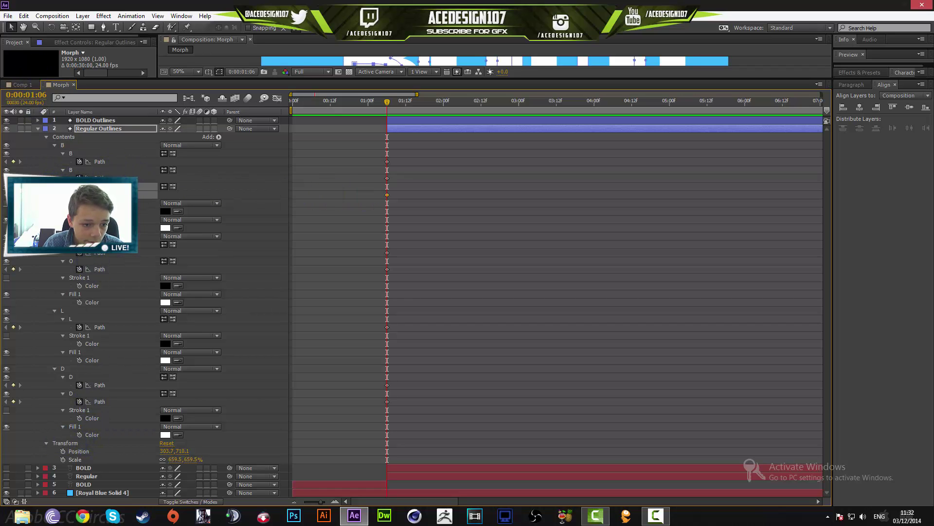
click(79, 305)
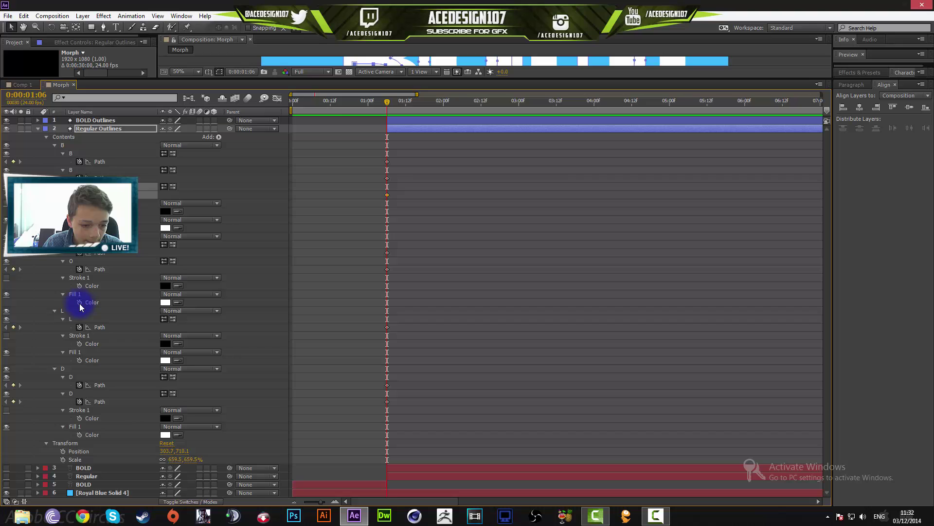
click(39, 128)
click(85, 121)
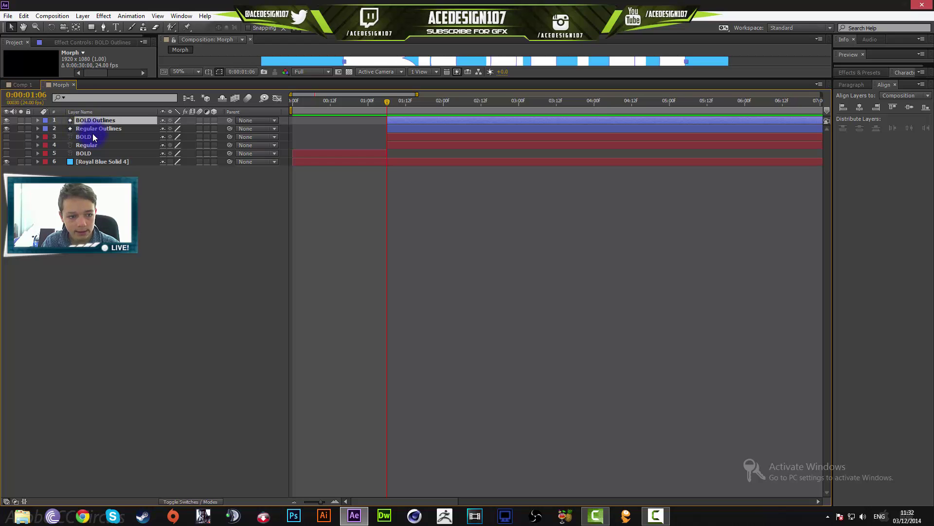
click(90, 137)
click(93, 131)
key(u)
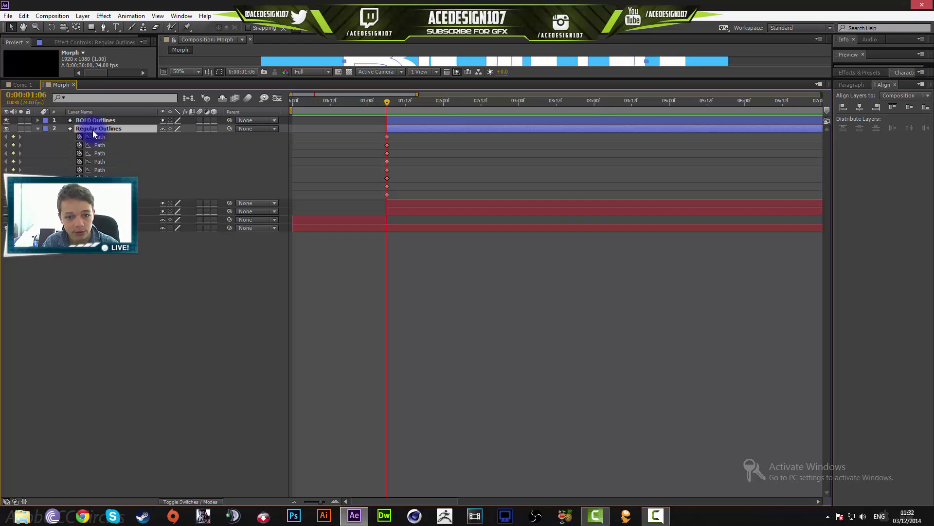
click(399, 139)
drag(396, 139, 365, 198)
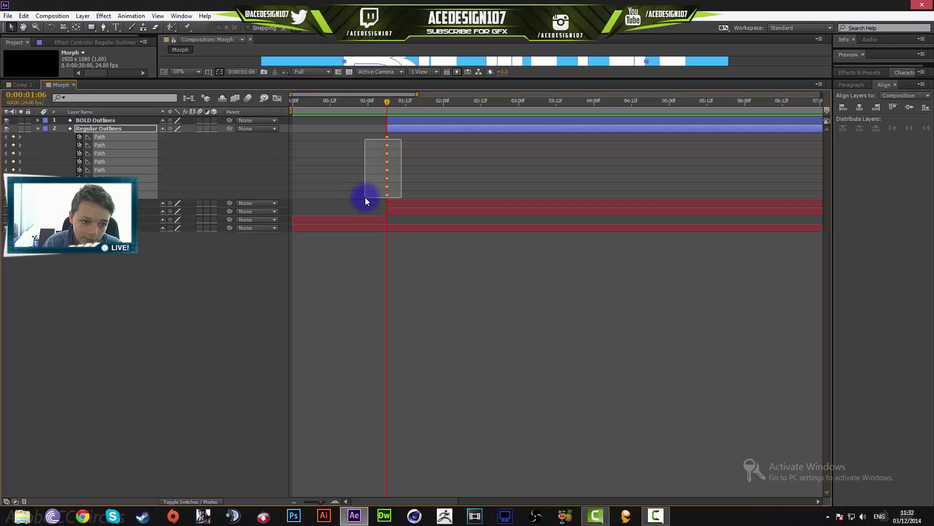
Reveal the modified properties of the BOLD Outlines layer and copy the Path of its first B shape.
click(92, 120)
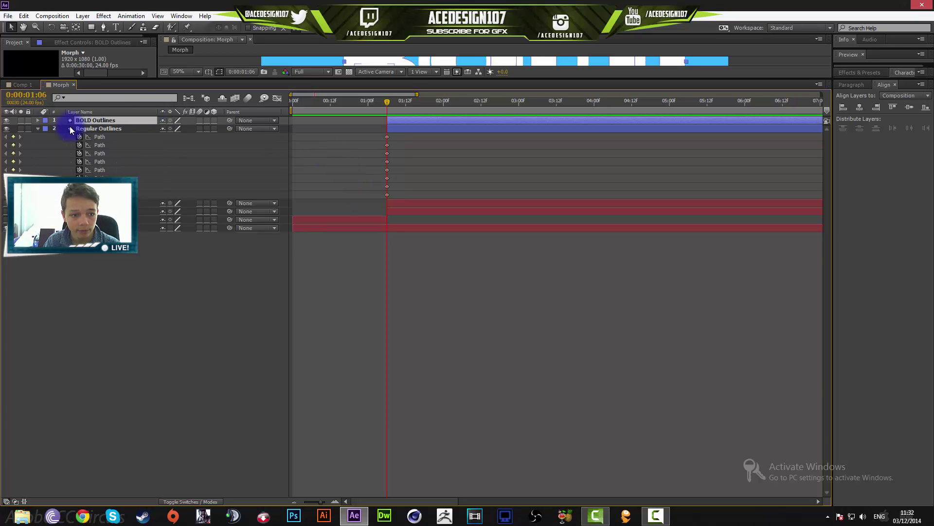
key(u)
key(u)
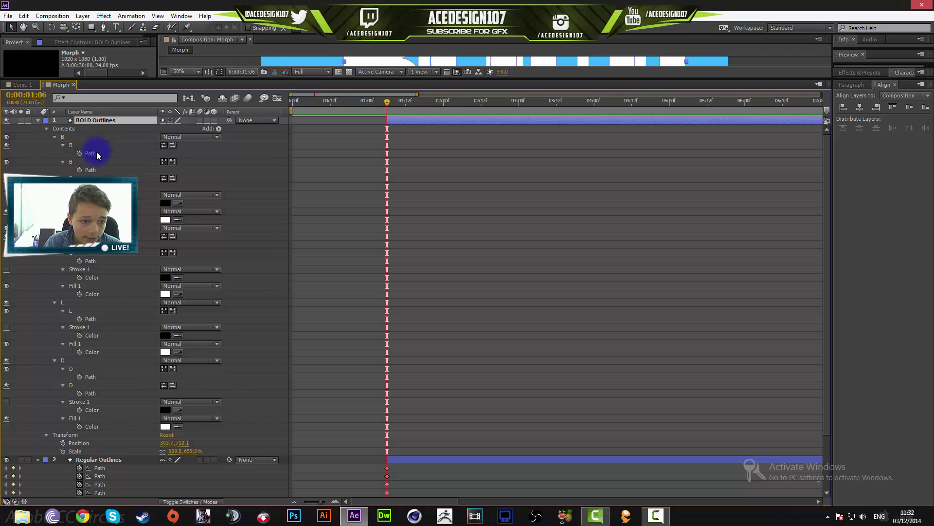
click(93, 153)
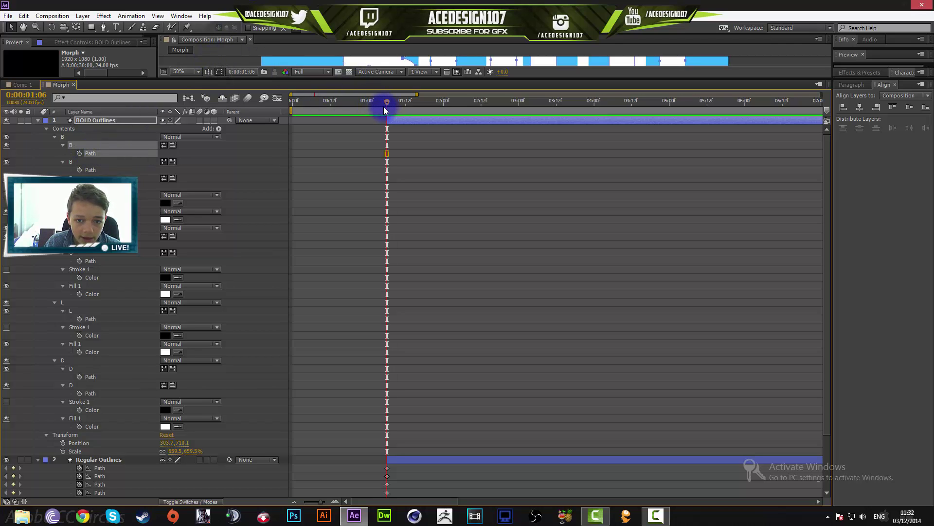
Move the current time to 0:00:02:12.
drag(403, 104, 405, 100)
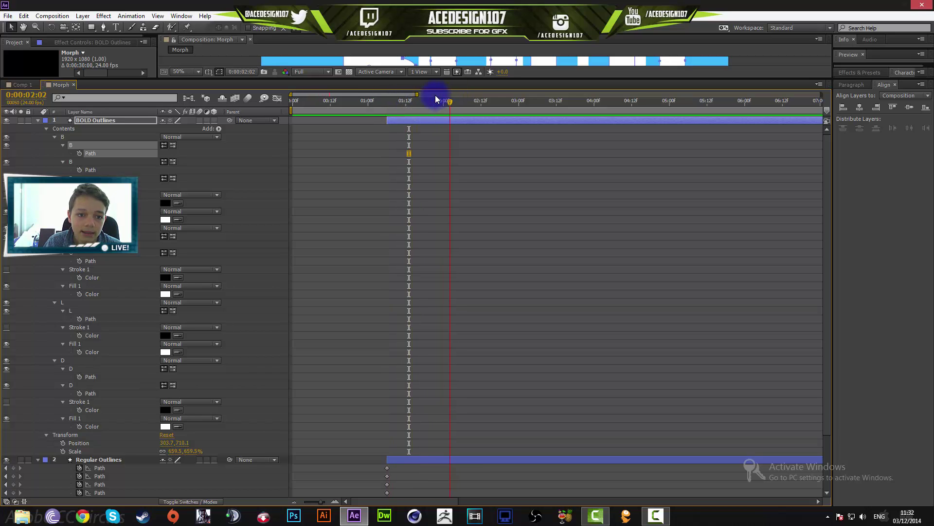
click(249, 72)
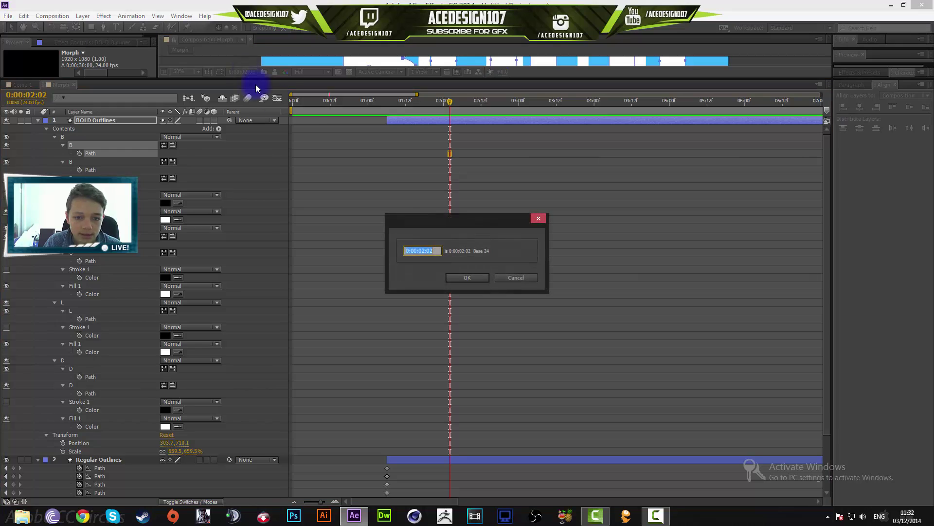
double_click(438, 251)
text(12)
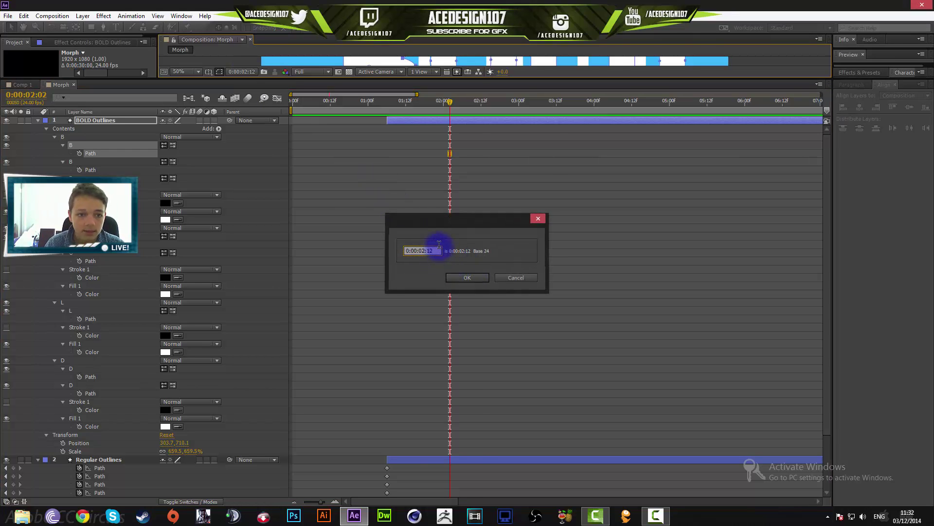
key(Return)
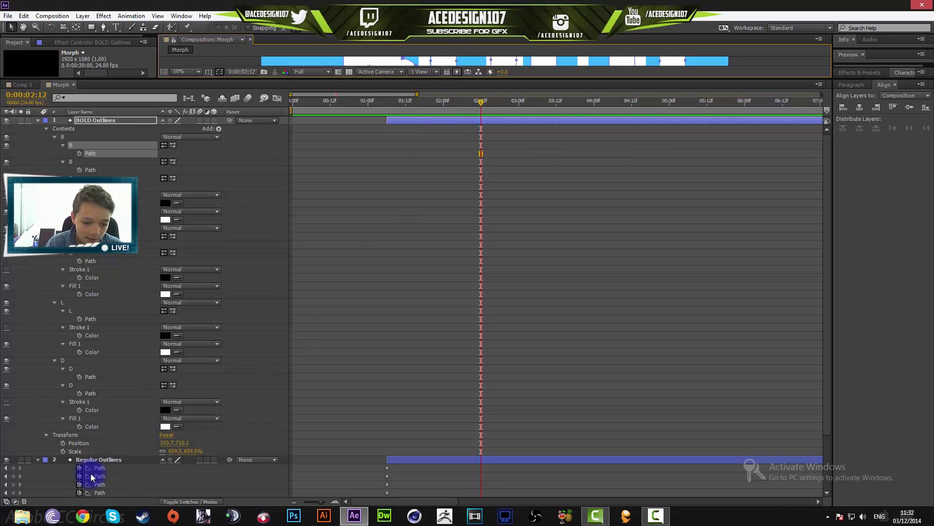
Paste the three B letter paths of BOLD Outlines onto the first three Path properties of Regular Outlines at 0:00:02:12.
click(98, 467)
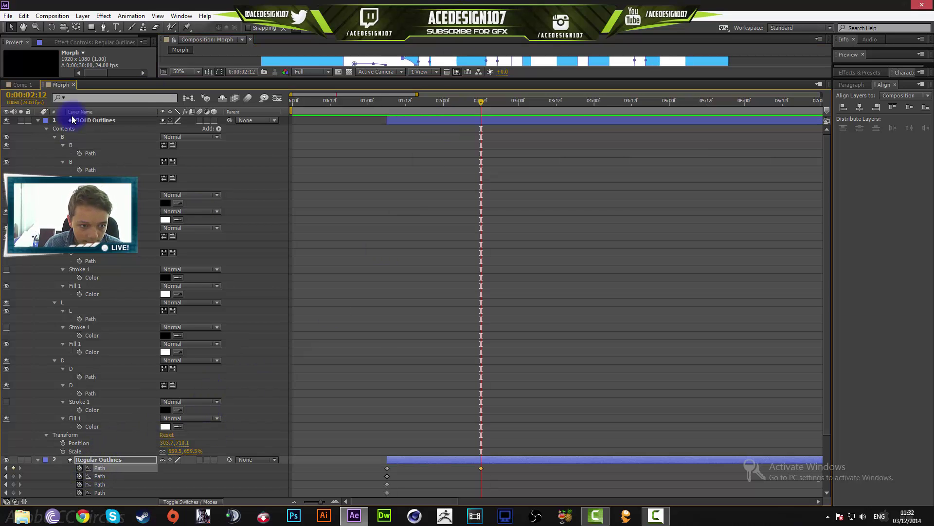
click(92, 155)
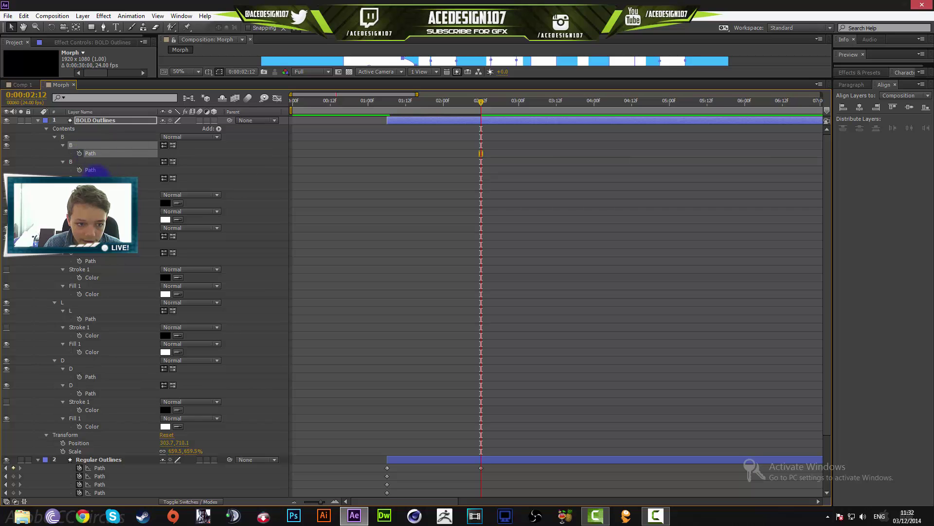
click(89, 170)
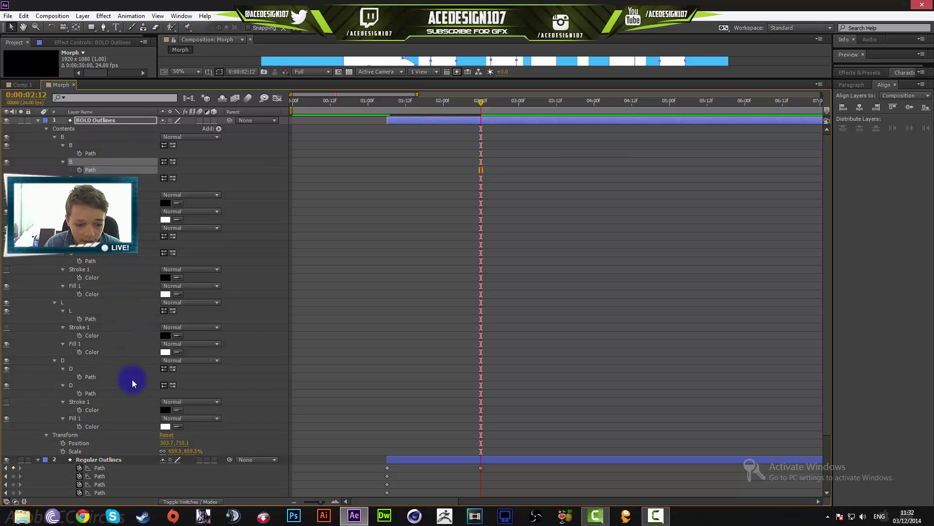
click(100, 475)
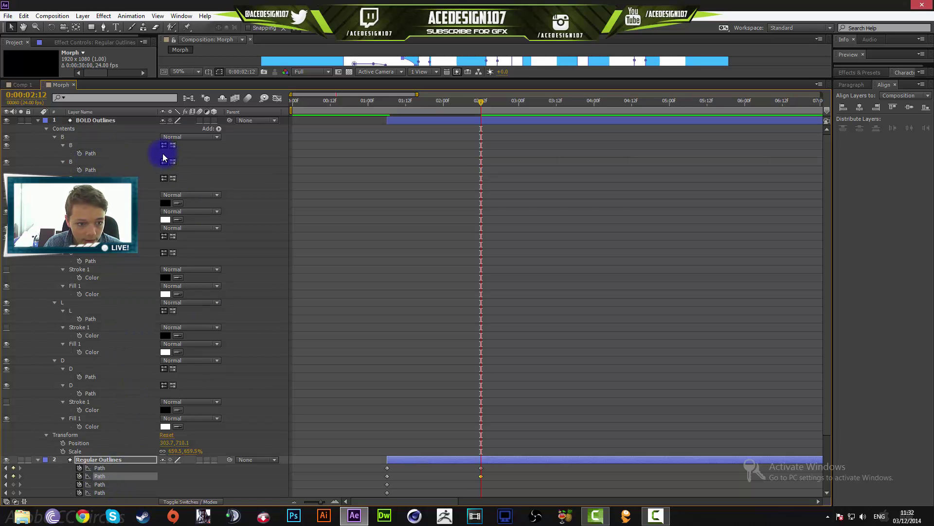
click(90, 186)
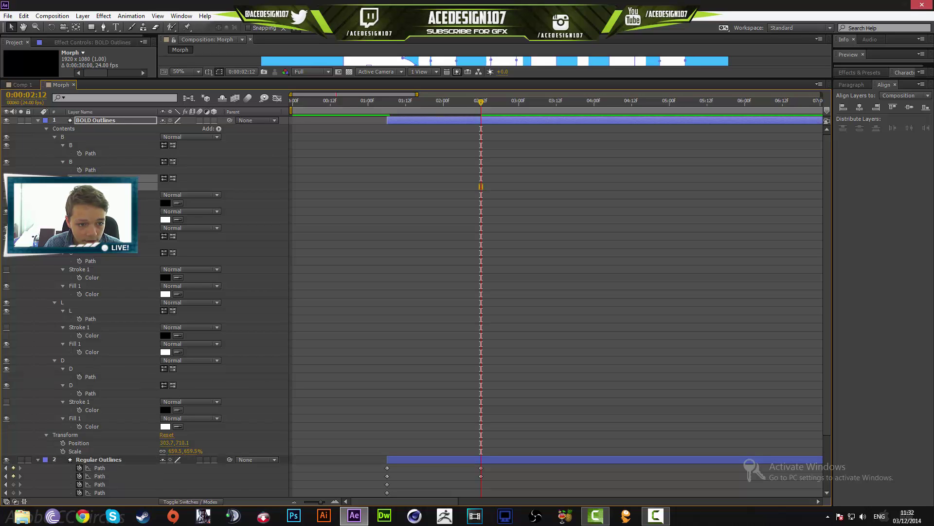
click(97, 484)
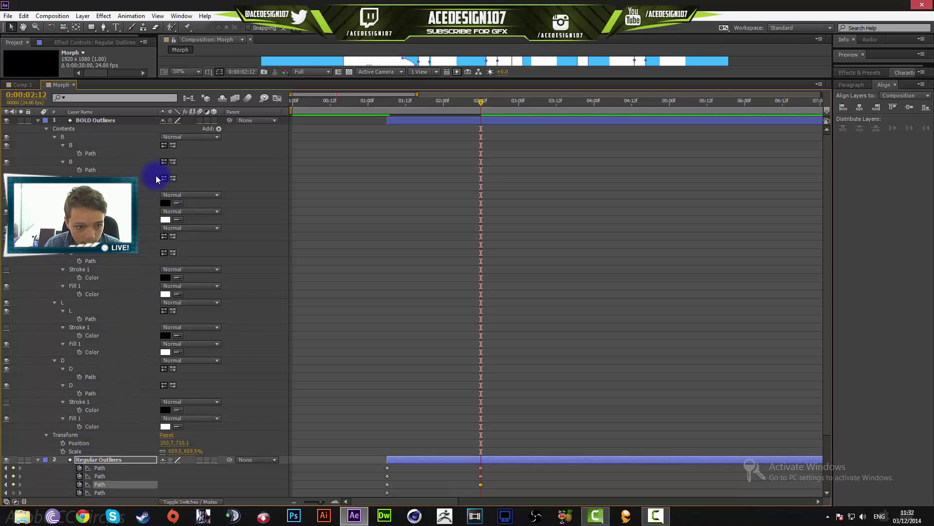
click(89, 168)
click(100, 475)
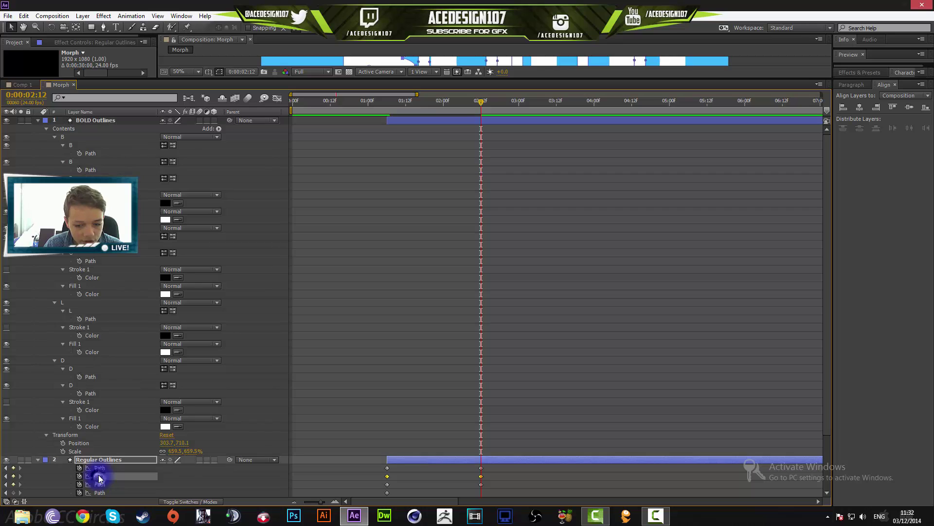
Copy both O letter paths from BOLD Outlines onto the fourth and fifth Path properties of Regular Outlines at 0:00:02:12.
click(95, 186)
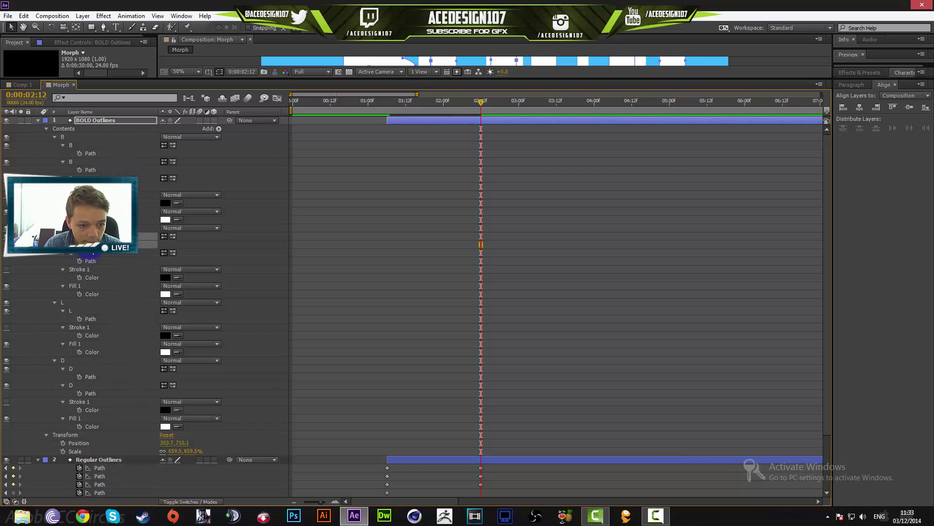
click(99, 492)
key(ctrl+v)
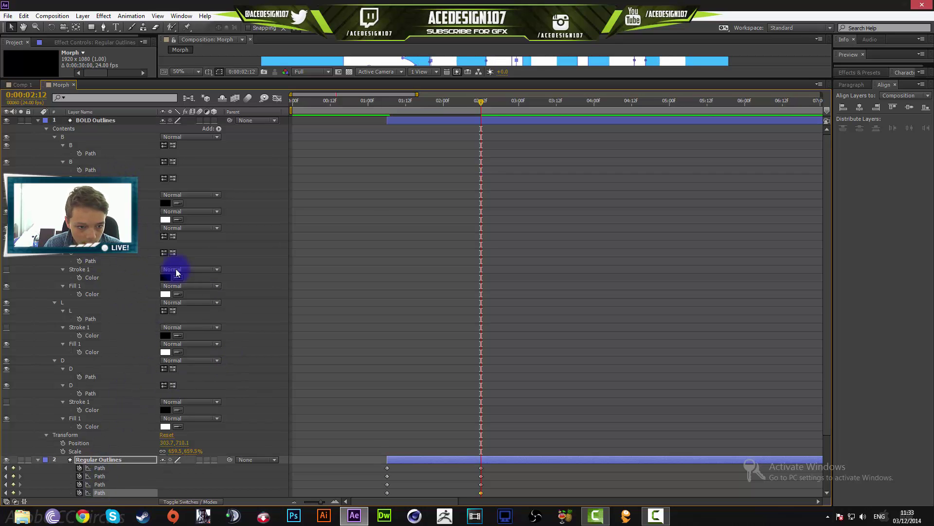
click(94, 261)
key(ctrl+v)
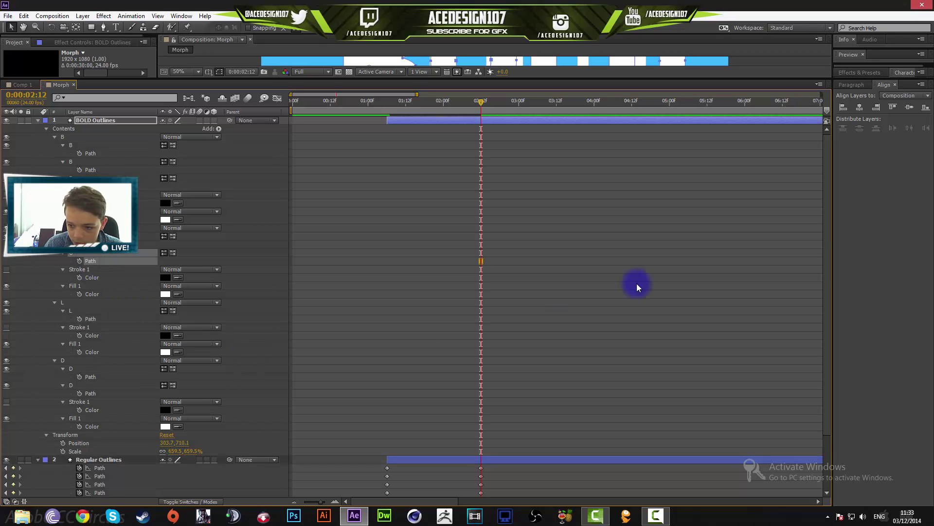
drag(824, 159, 803, 231)
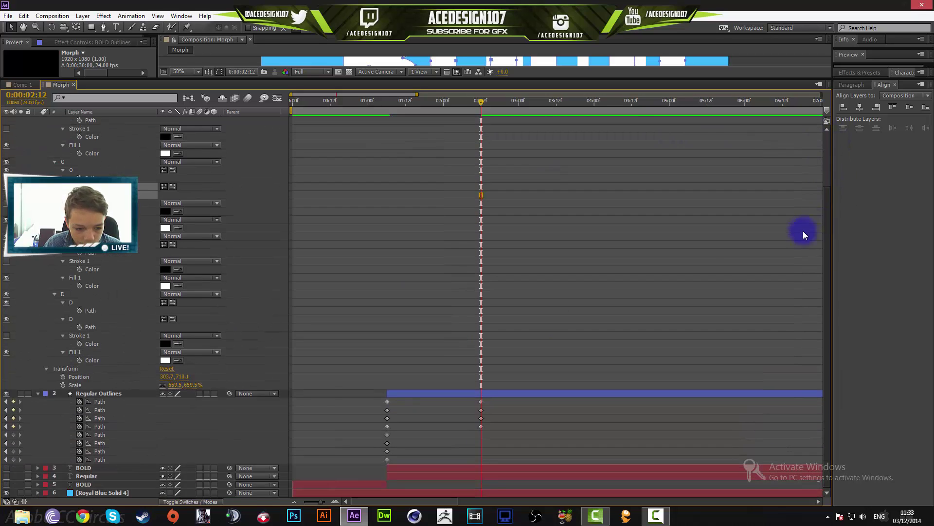
click(95, 434)
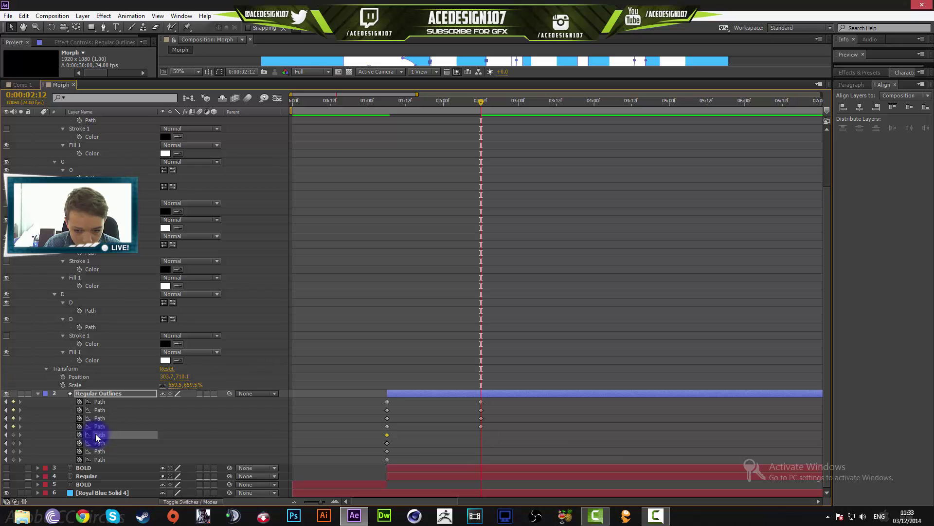
key(ctrl+v)
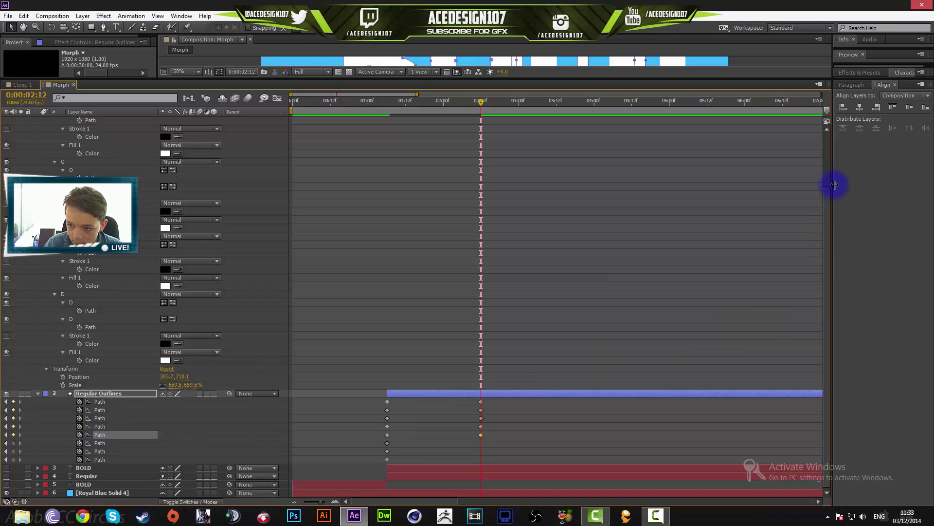
Copy the L letter path from BOLD Outlines onto the sixth Path property of Regular Outlines at 0:00:02:12.
drag(825, 180, 821, 123)
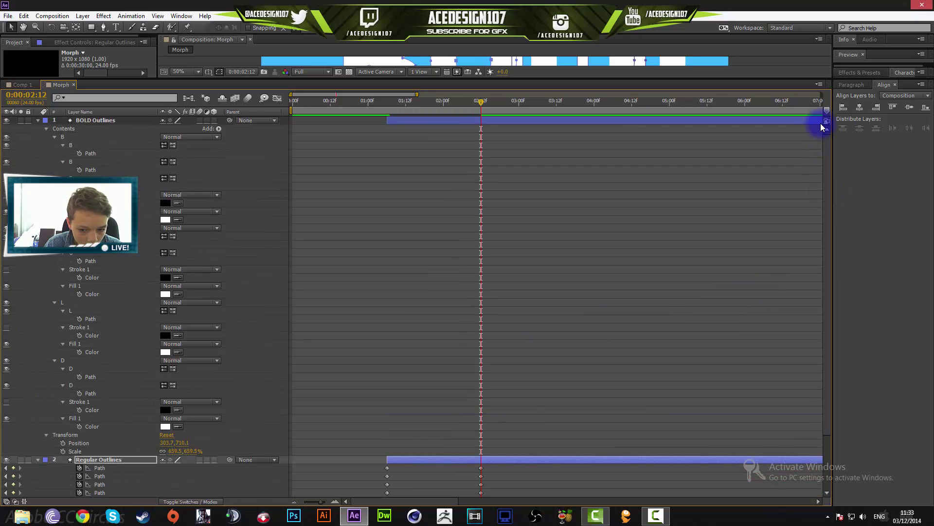
click(91, 320)
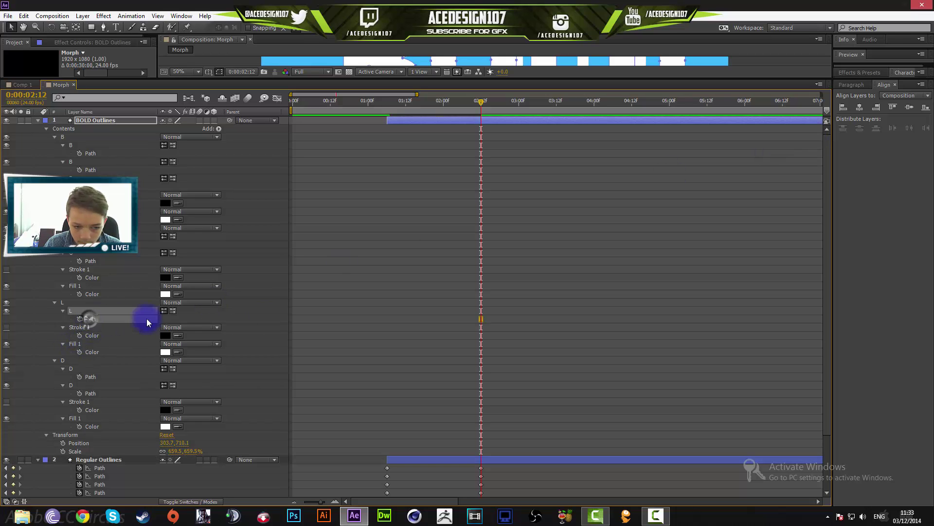
key(ctrl+v)
drag(825, 197, 815, 337)
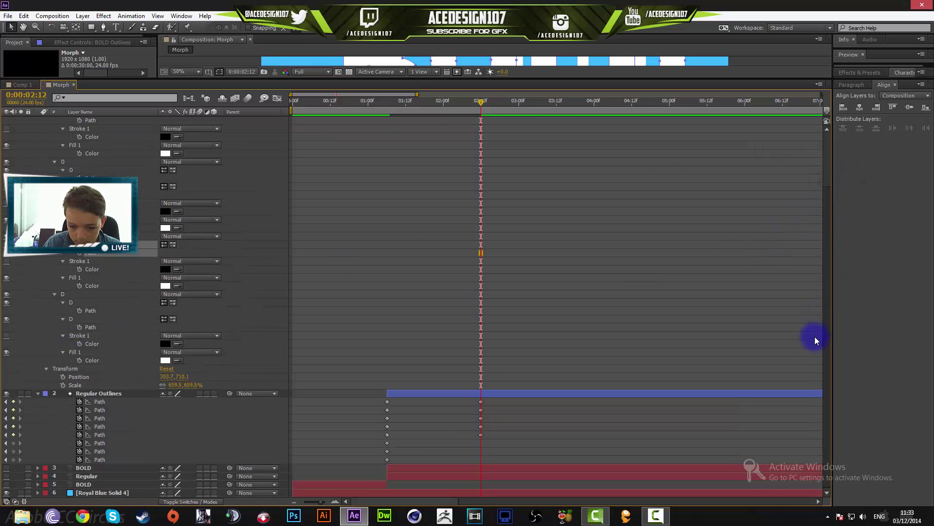
click(98, 442)
key(ctrl+v)
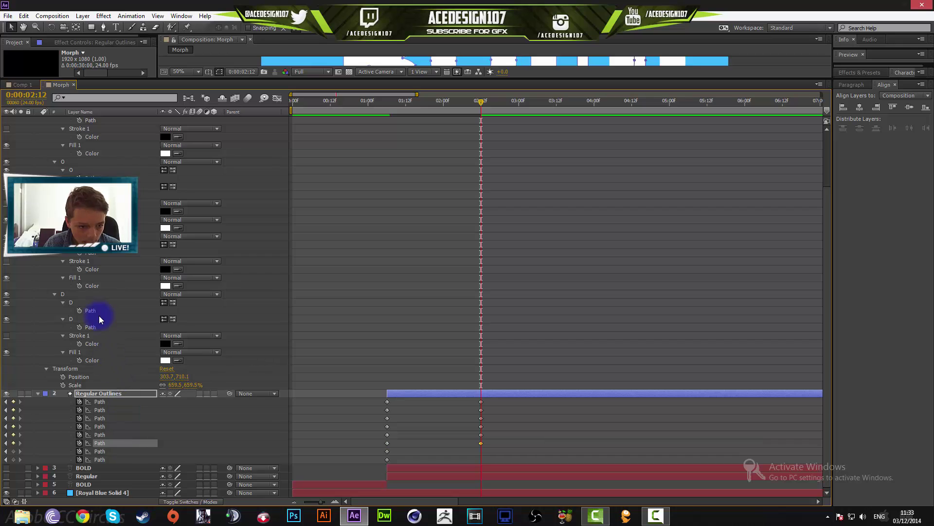
Copy both D letter paths from BOLD Outlines onto the last two Path properties of Regular Outlines at 0:00:02:12.
click(93, 253)
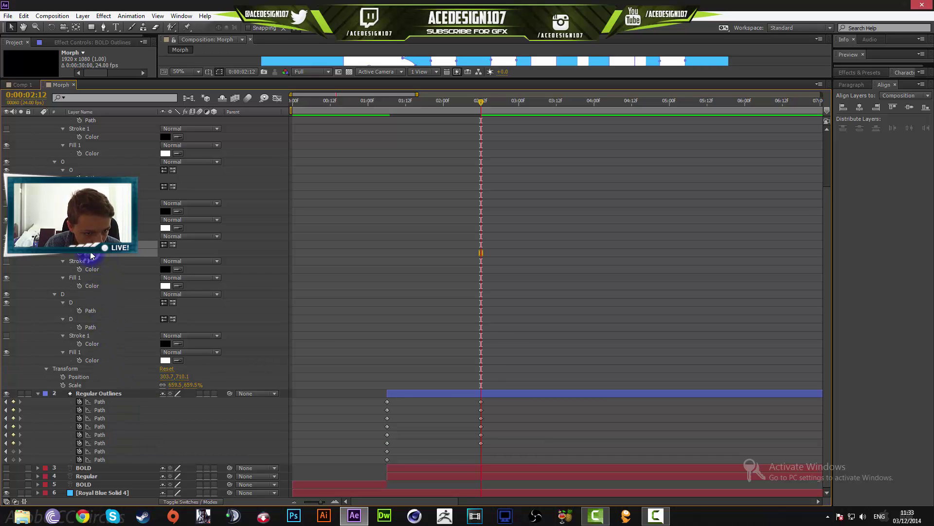
click(94, 310)
click(97, 451)
click(88, 327)
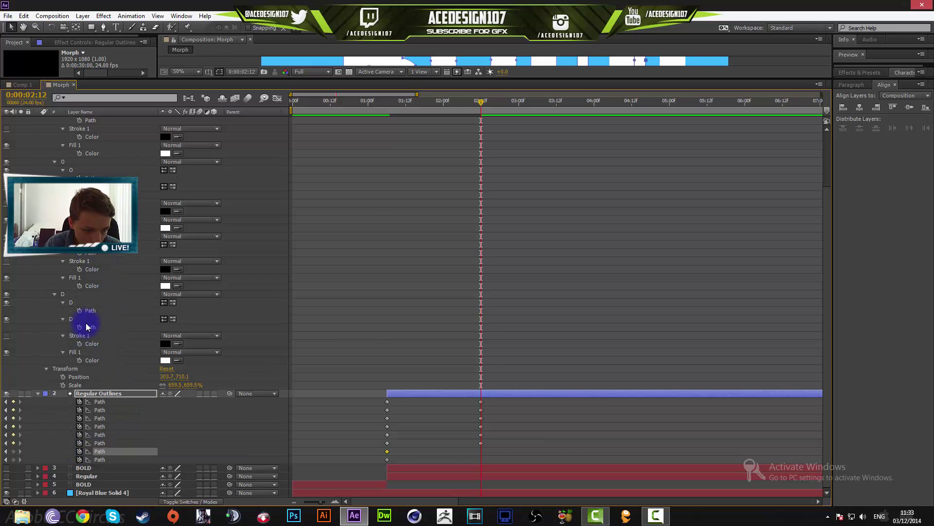
key(ctrl+c)
click(98, 459)
key(ctrl+v)
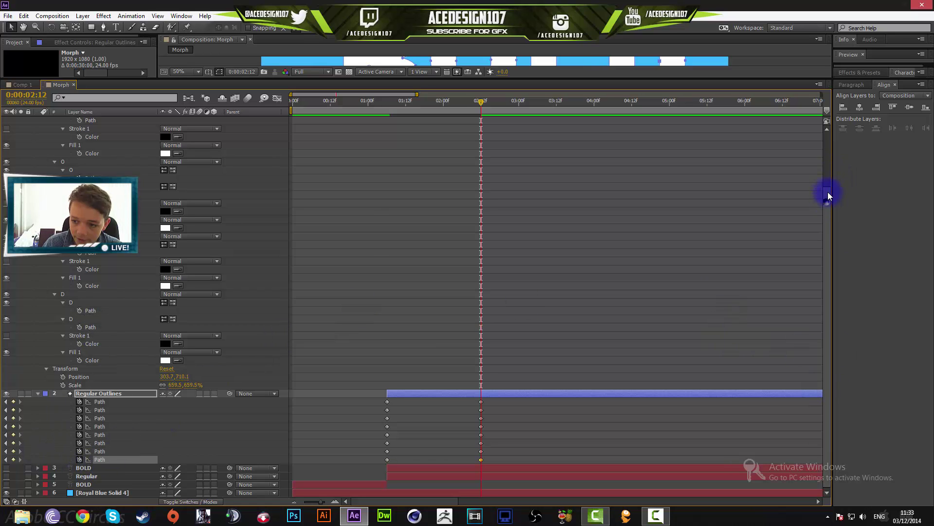
Collapse the BOLD Outlines layer and shrink the timeline area so the whole composition preview shows.
drag(828, 191, 772, 118)
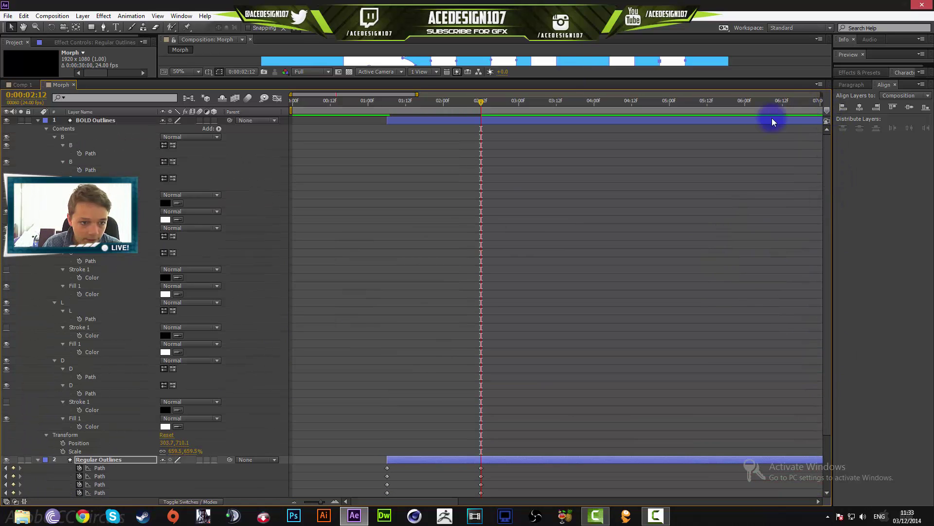
click(38, 120)
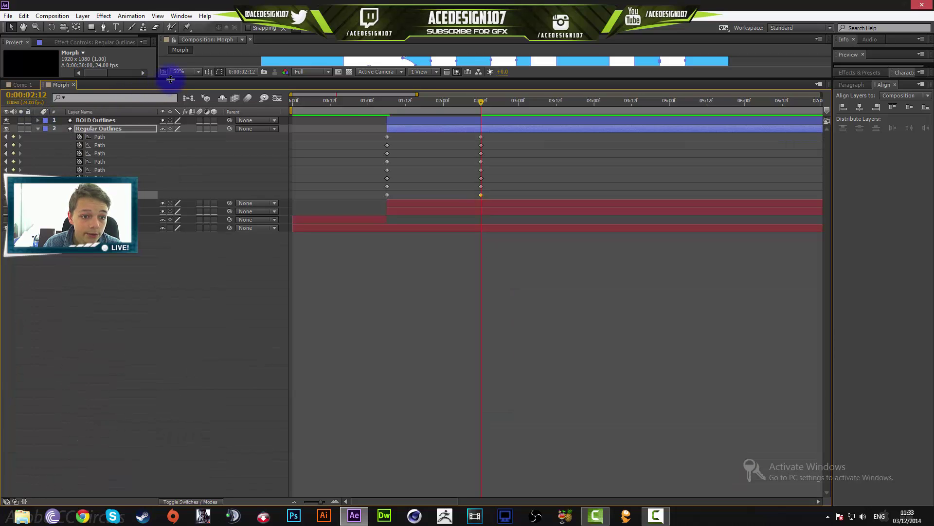
drag(168, 80, 112, 363)
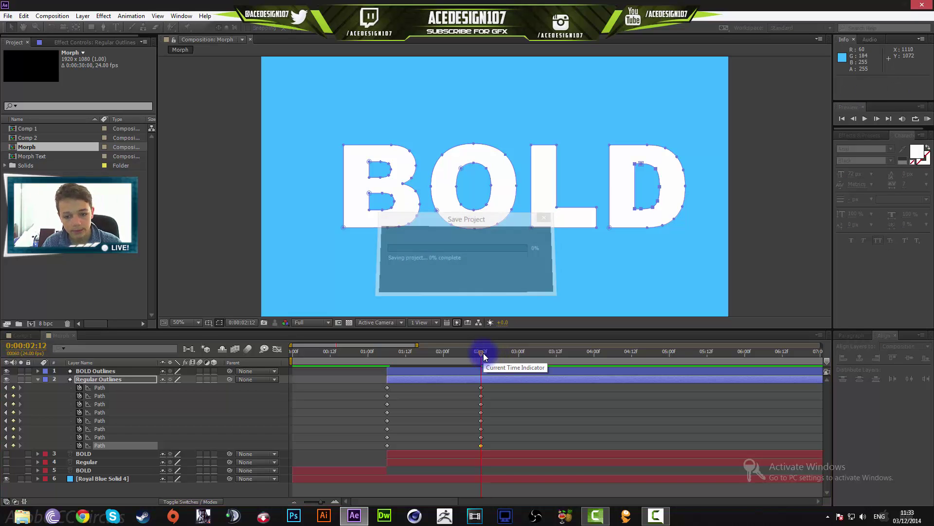
Preview the letter morph between the path keyframes at 0:00:01:06 and 0:00:02:12.
drag(480, 349, 384, 364)
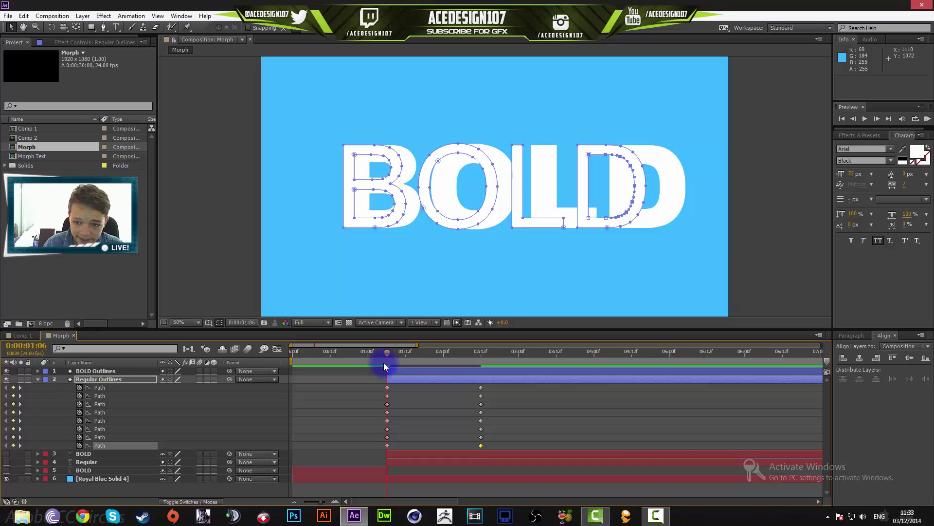
click(865, 119)
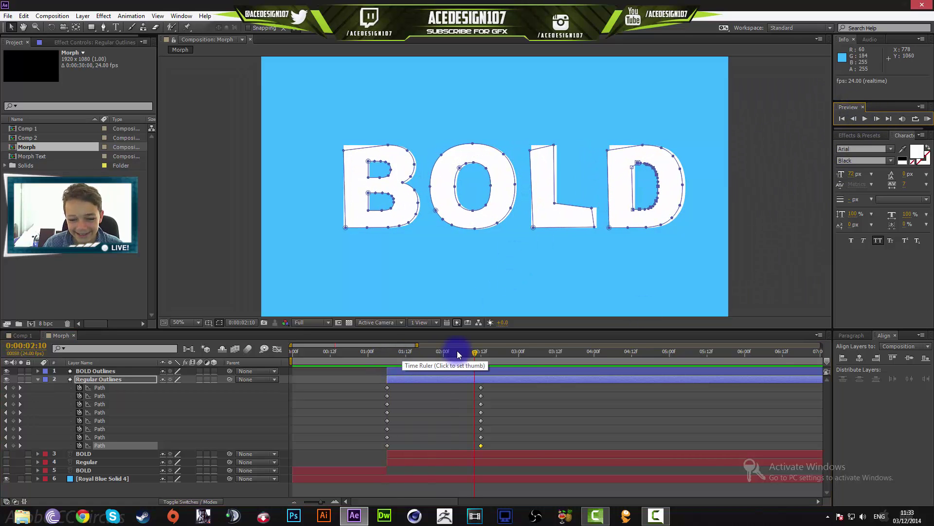
drag(455, 355, 481, 370)
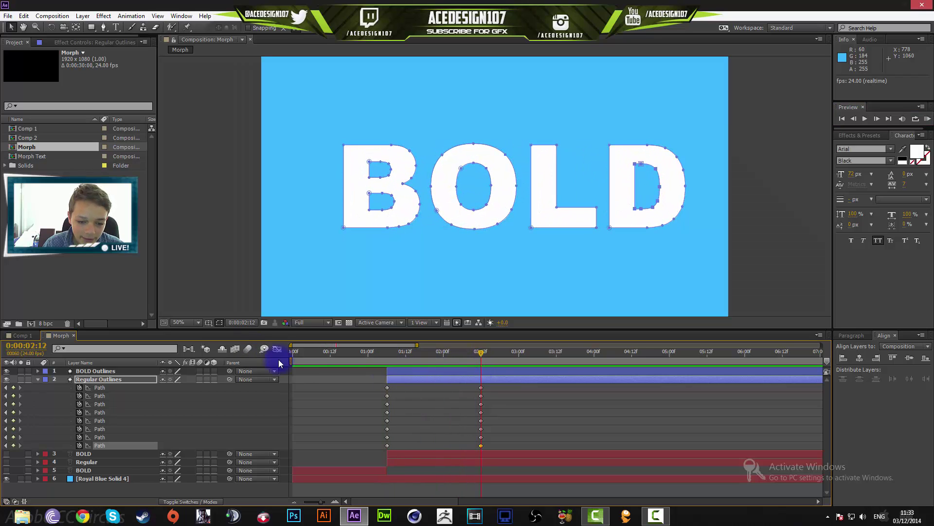
Set the inward notch vertex between the B's two bowls as the outer path's first vertex at 0:00:02:12.
click(438, 379)
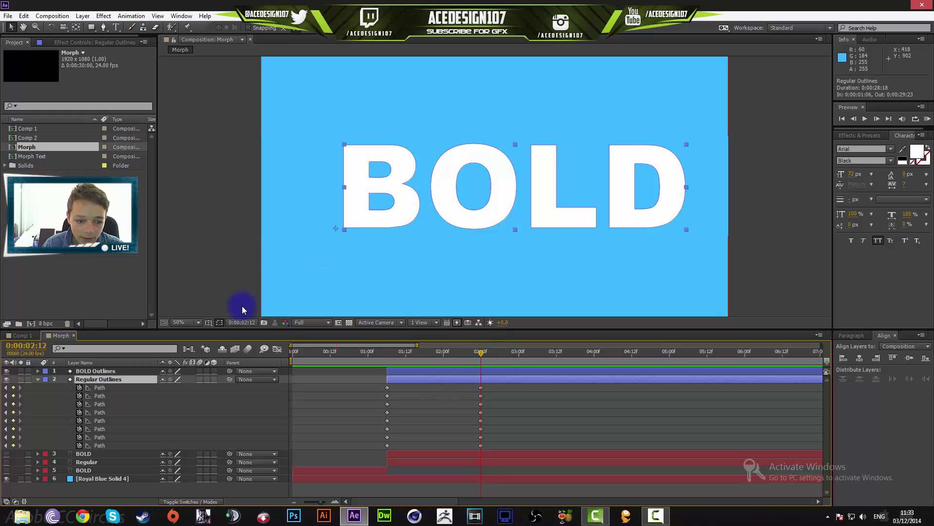
click(114, 390)
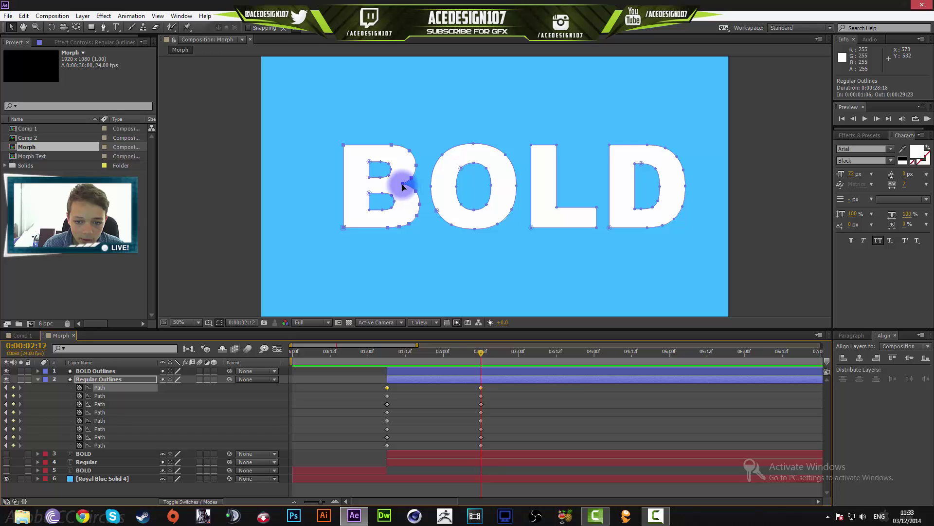
key(slash)
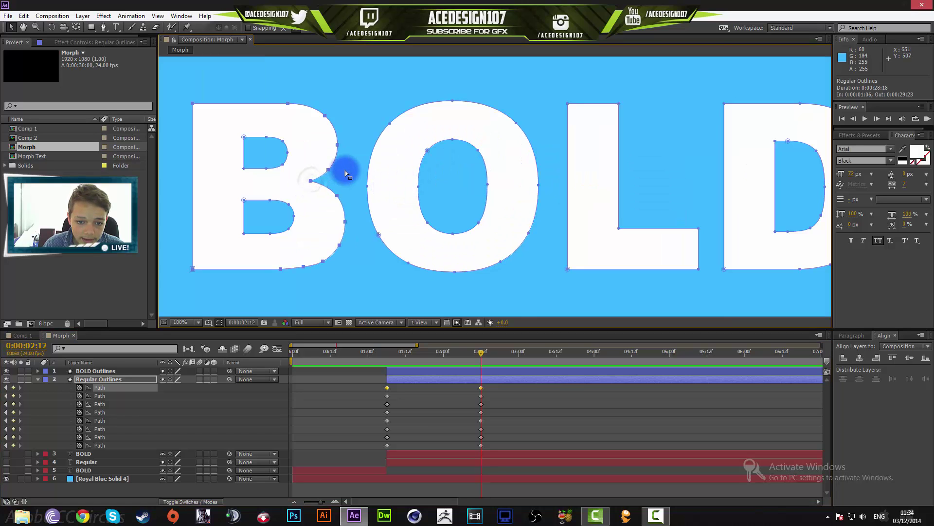
click(89, 8)
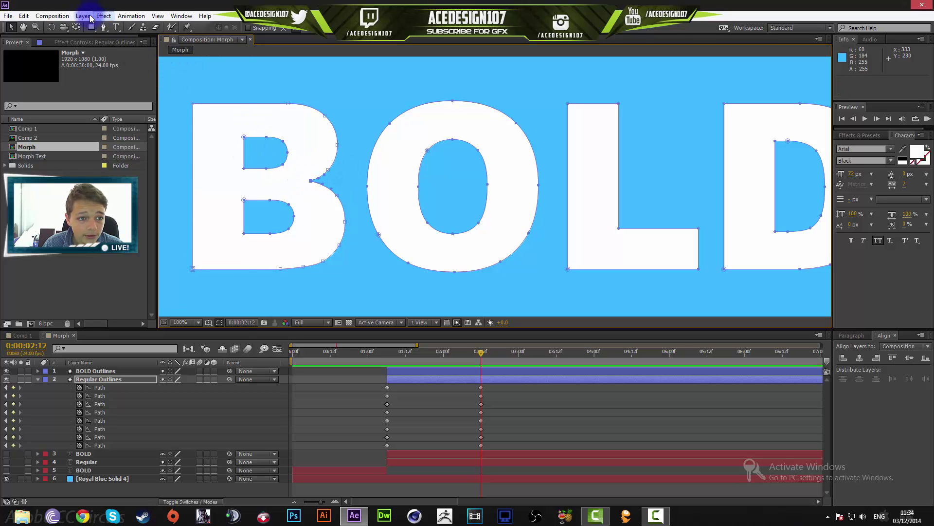
click(90, 18)
mouse_move(117, 98)
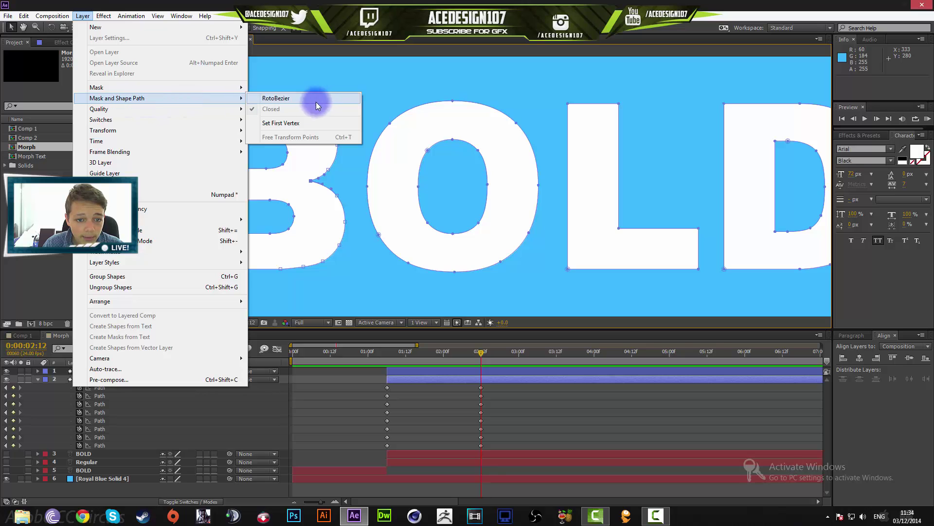
click(297, 123)
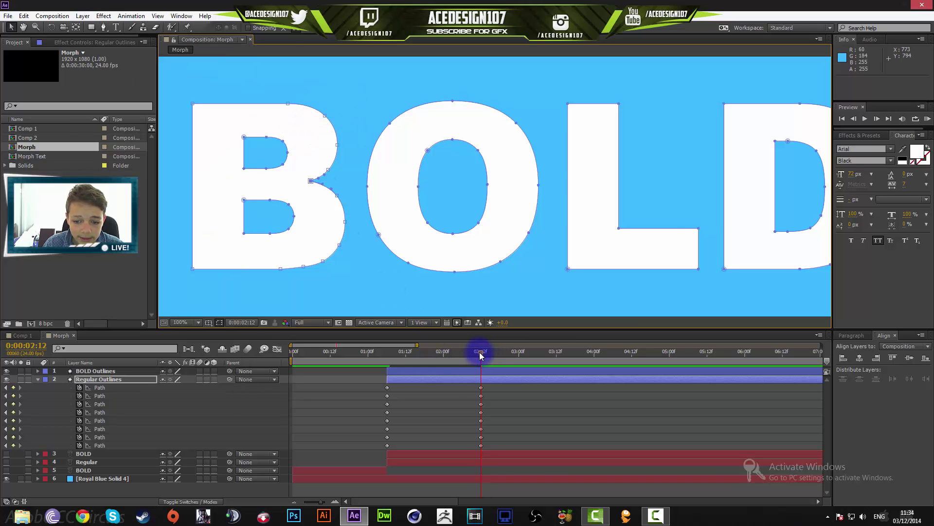
Set the matching notch vertex as the first vertex of the B's outer path at 0:00:01:06.
drag(479, 352, 386, 365)
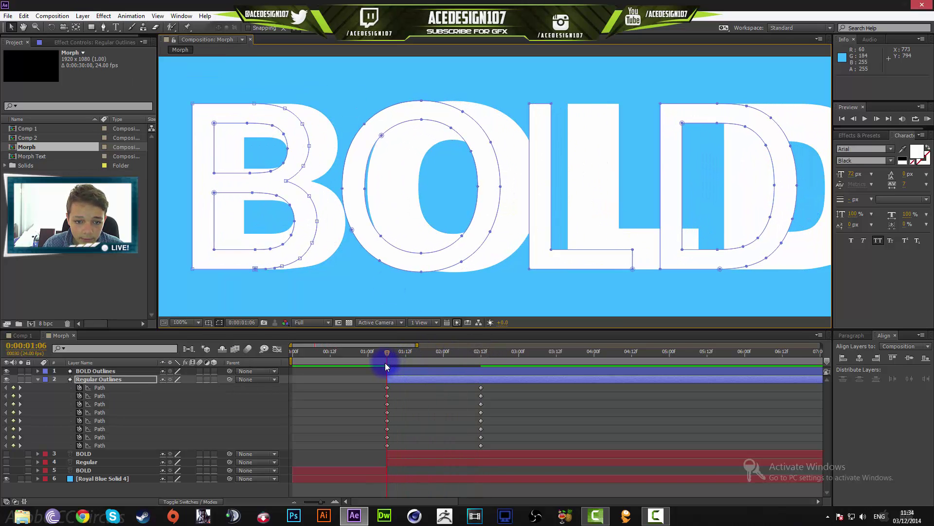
click(286, 180)
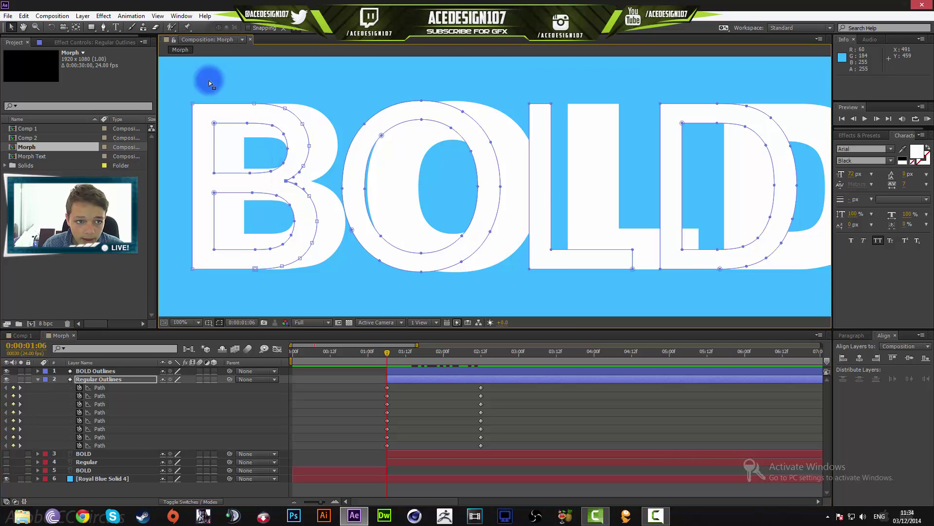
click(104, 16)
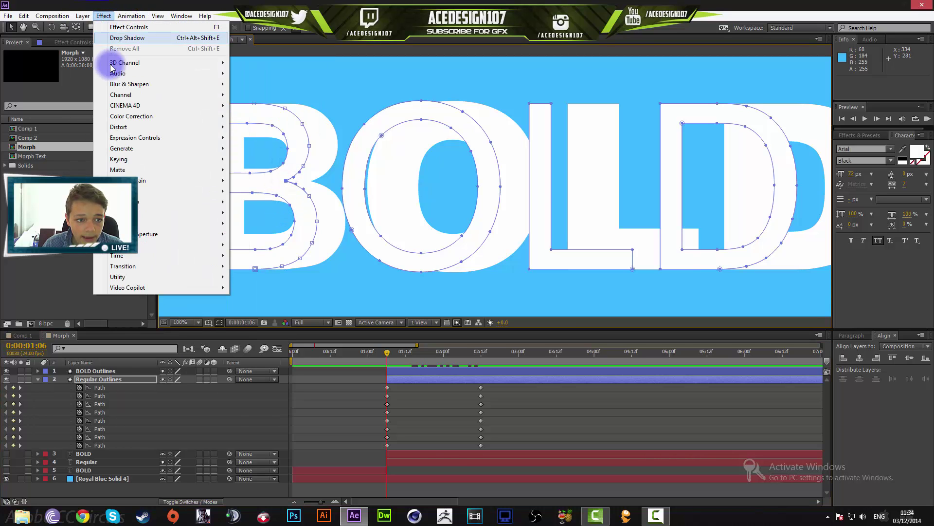
mouse_move(83, 14)
mouse_move(127, 97)
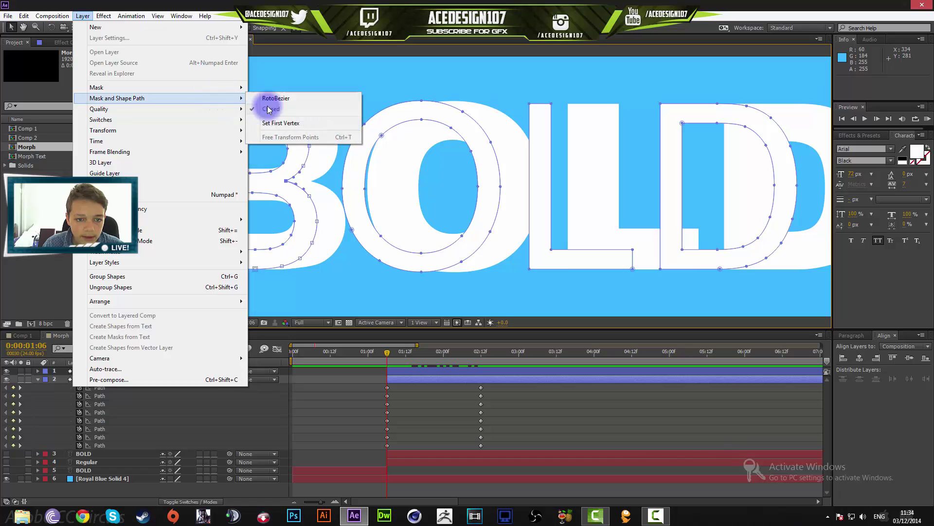
click(272, 122)
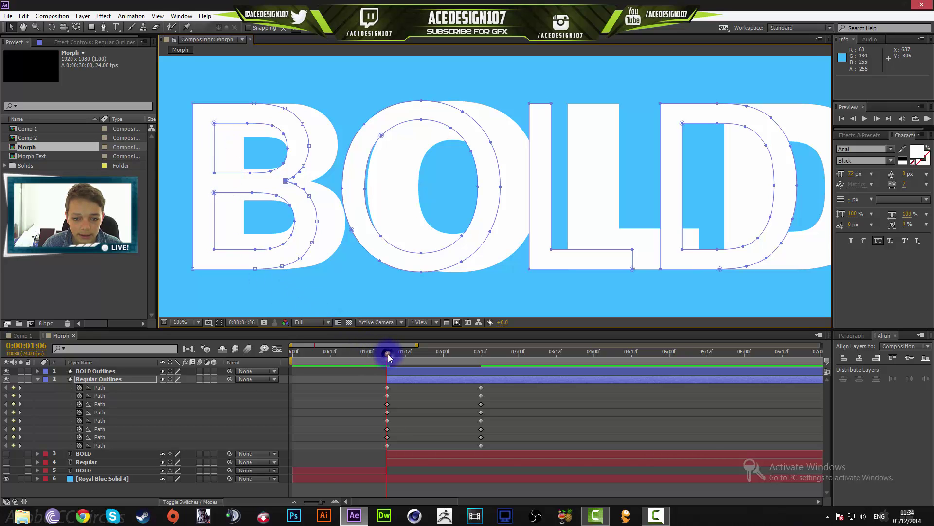
Make the L's inner corner the first vertex of its path at 0:00:02:12.
drag(392, 359, 483, 371)
click(402, 241)
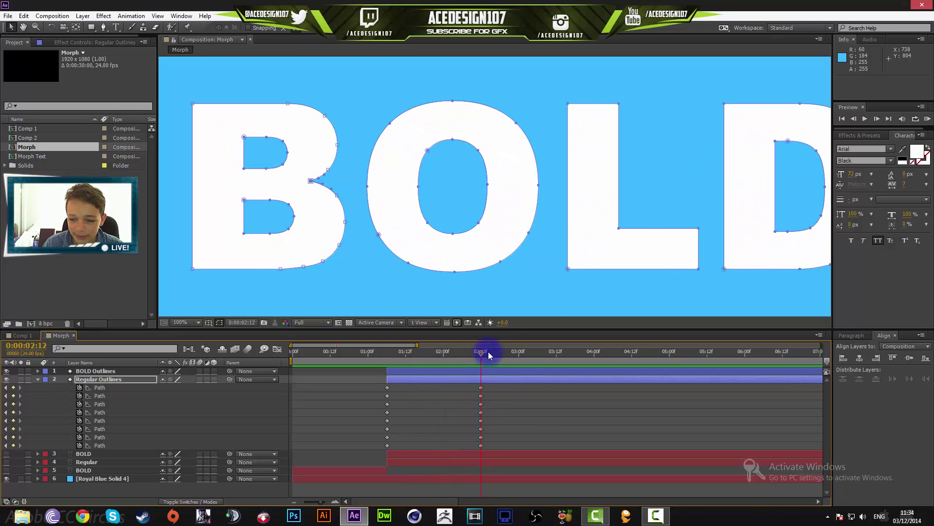
click(619, 230)
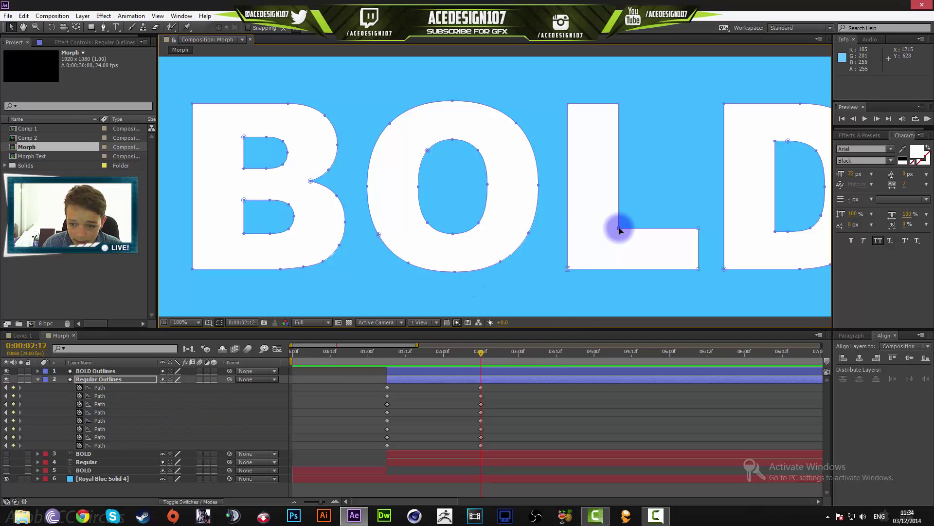
click(79, 16)
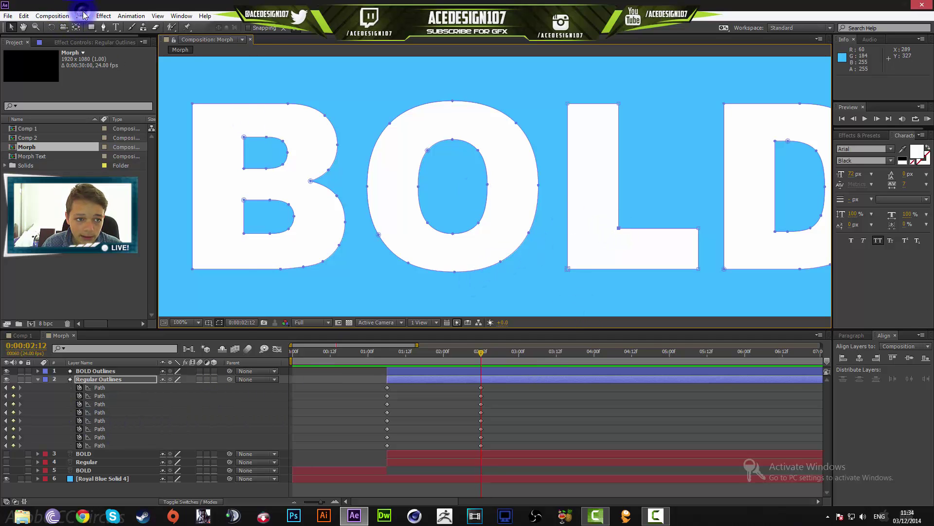
mouse_move(171, 97)
click(261, 100)
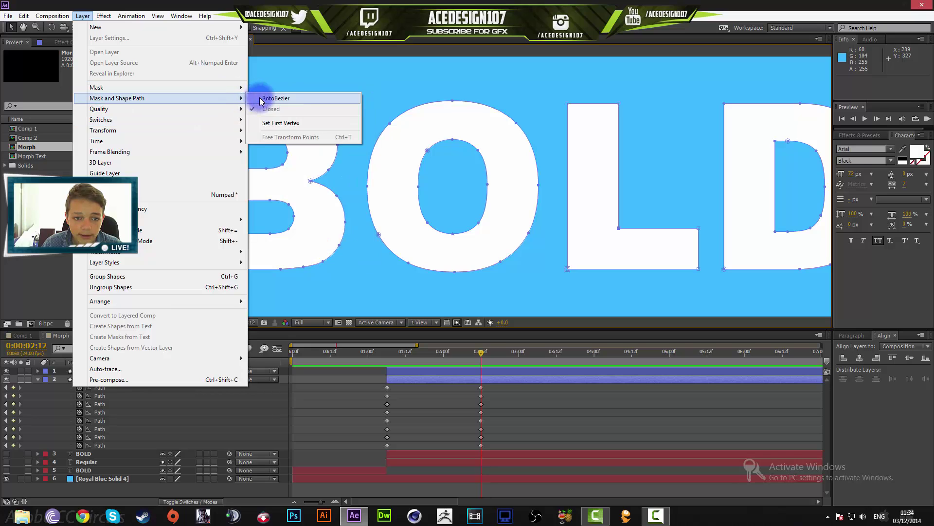
click(282, 123)
Make the L's inner corner the first vertex of its path at the 0:00:01:06 keyframe.
click(359, 275)
drag(482, 351, 388, 359)
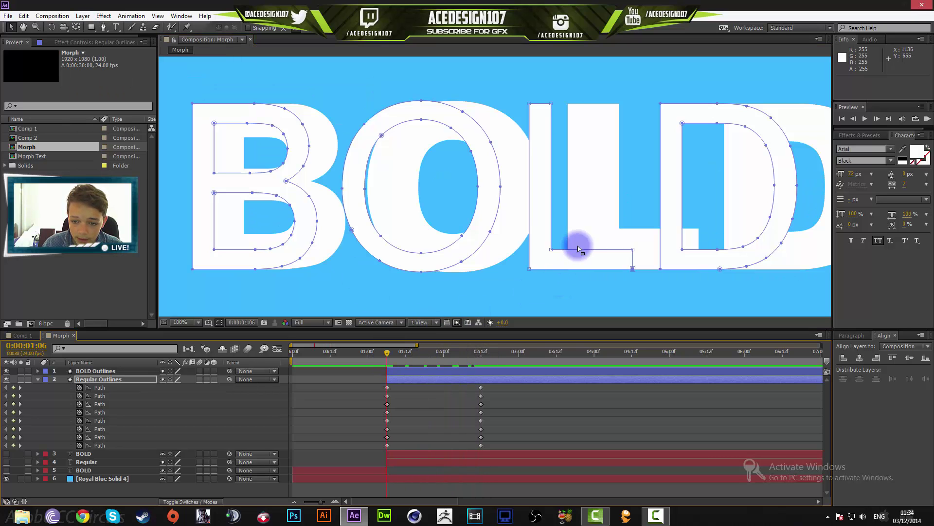
click(550, 249)
click(83, 16)
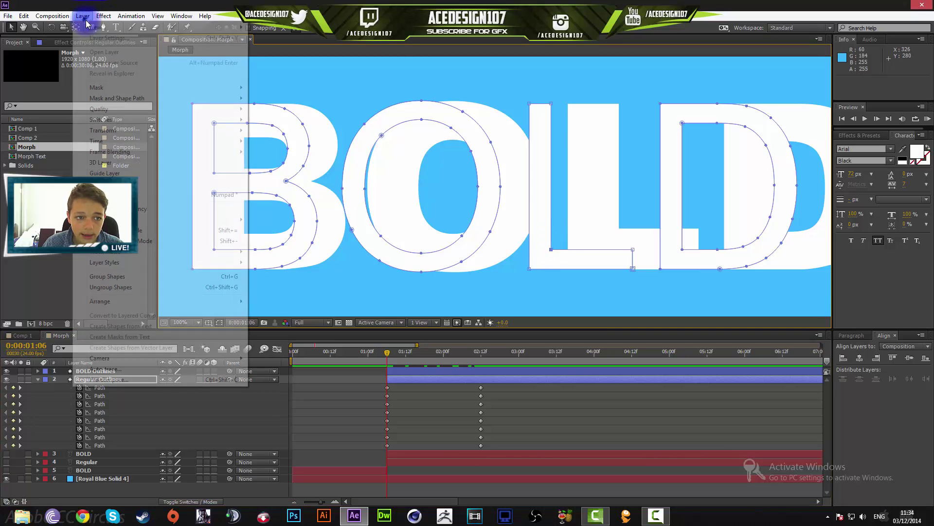
mouse_move(93, 98)
click(271, 124)
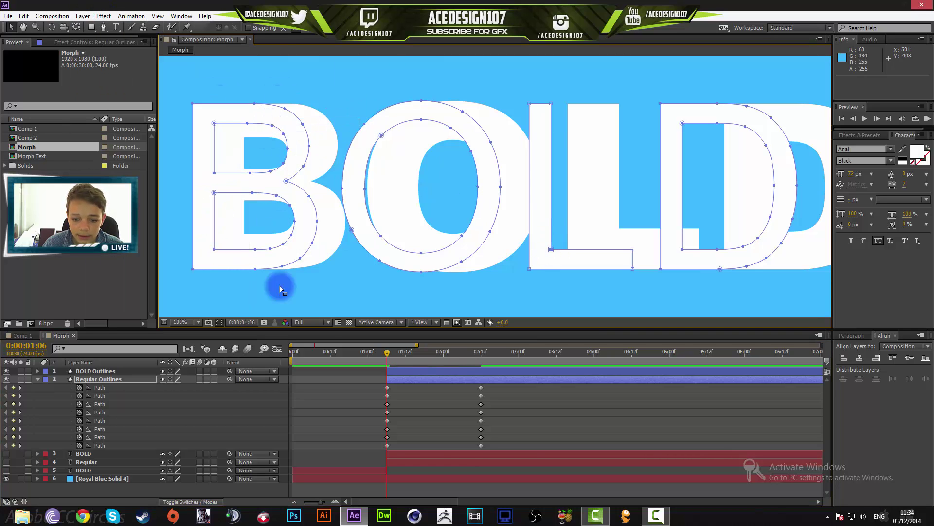
Set the upper-left corner of the D's outer path as its first vertex at 0:00:02:12.
drag(425, 359, 482, 363)
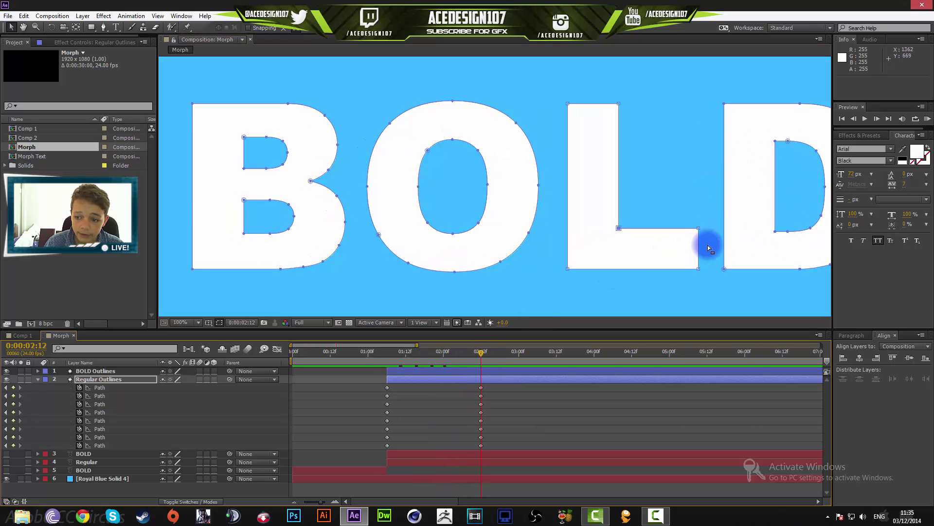
click(725, 107)
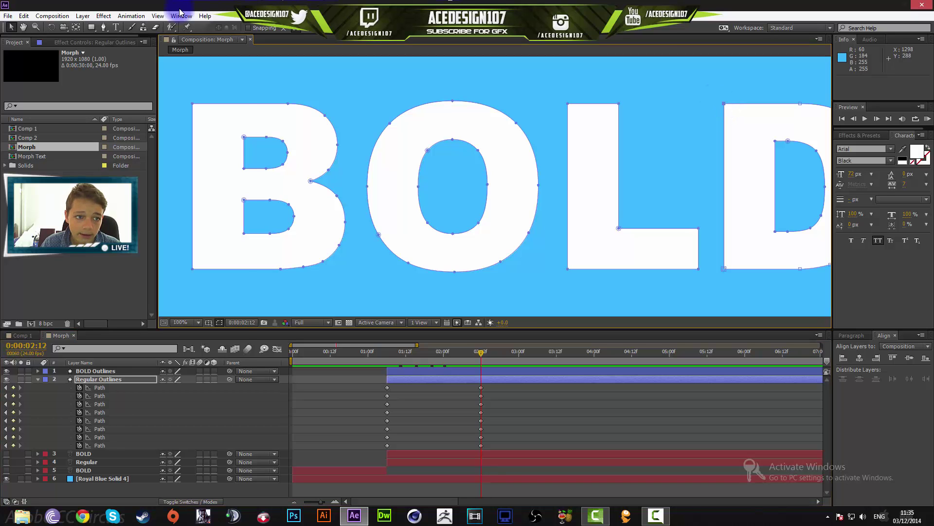
click(83, 15)
mouse_move(235, 102)
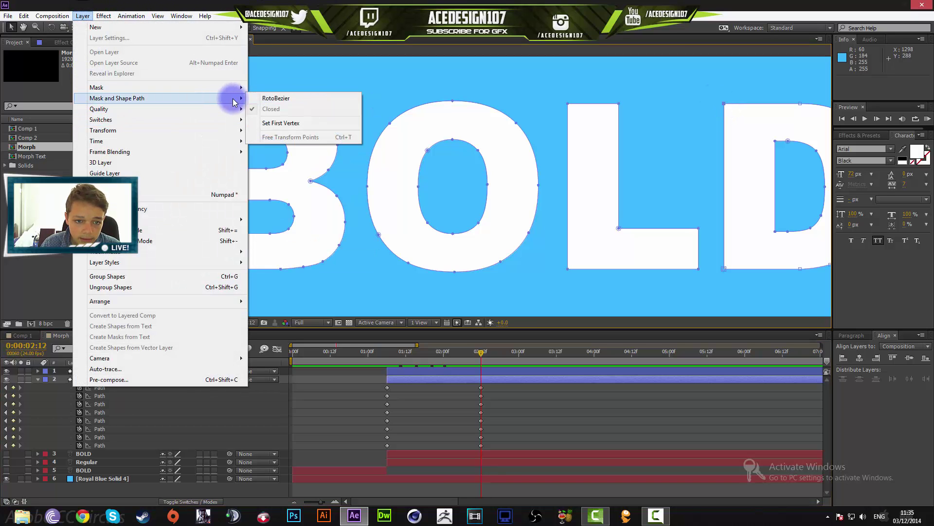
click(272, 123)
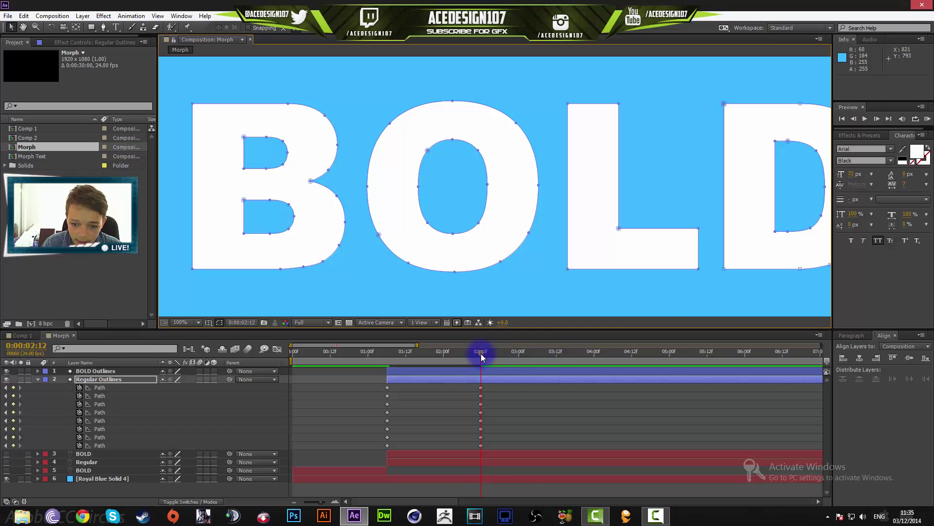
Set the upper-left corner of the D's outer path as its first vertex at the 0:00:01:06 keyframe.
drag(481, 354, 387, 366)
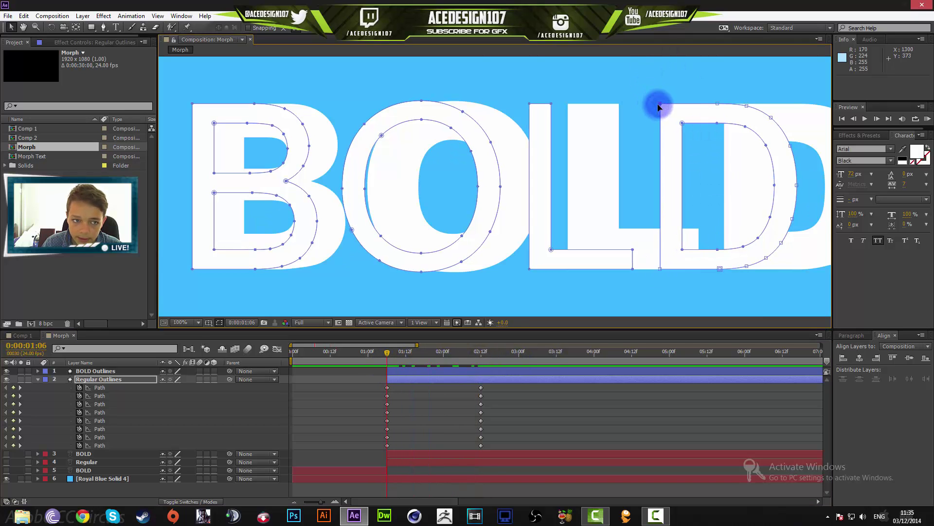
click(103, 16)
mouse_move(83, 16)
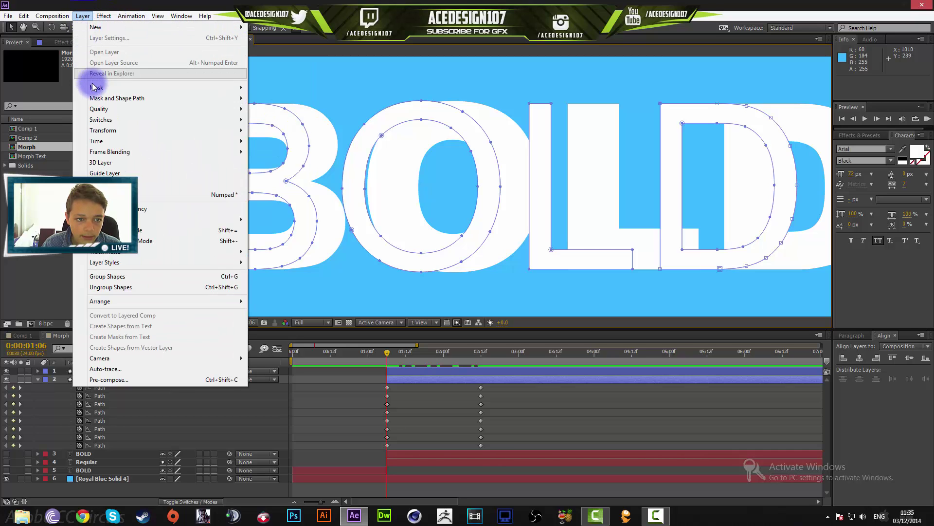
mouse_move(234, 98)
click(271, 123)
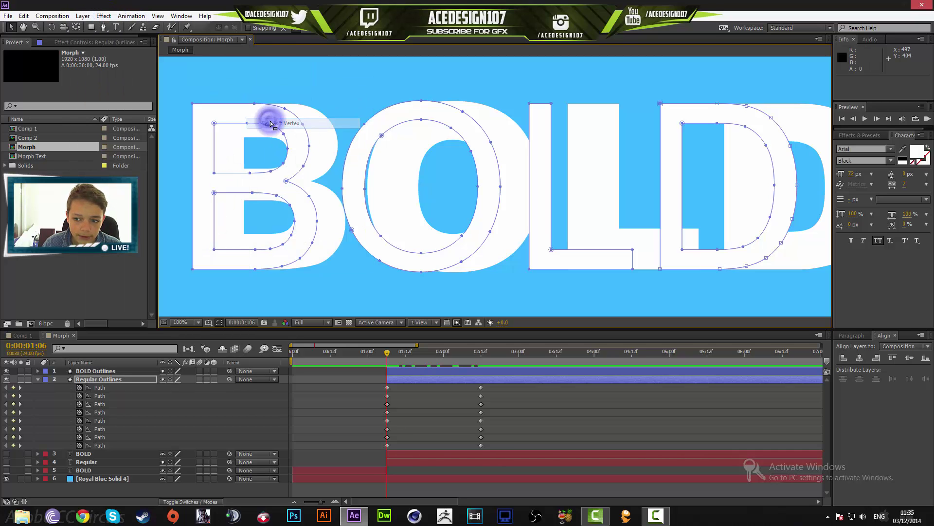
Set the upper-left corner of the D's inner counter path as its first vertex at 0:00:02:12.
drag(387, 357, 479, 358)
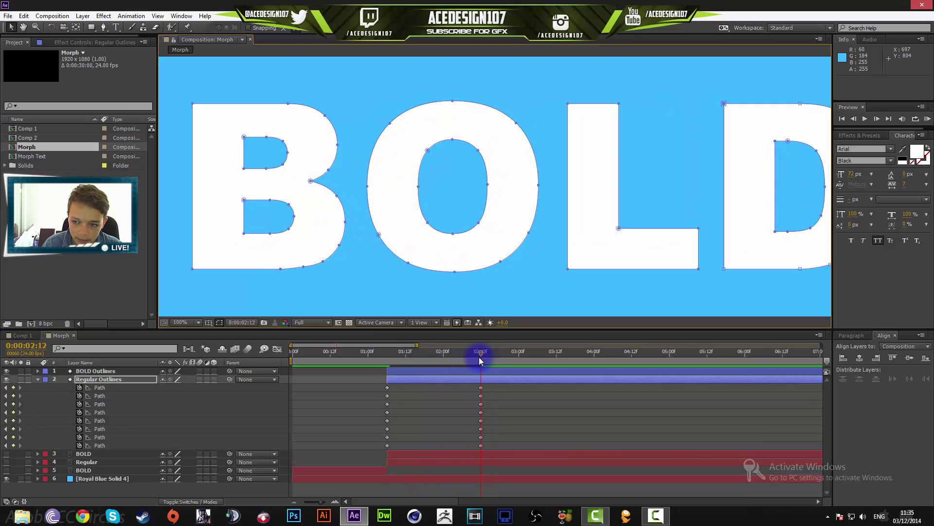
click(791, 129)
click(776, 141)
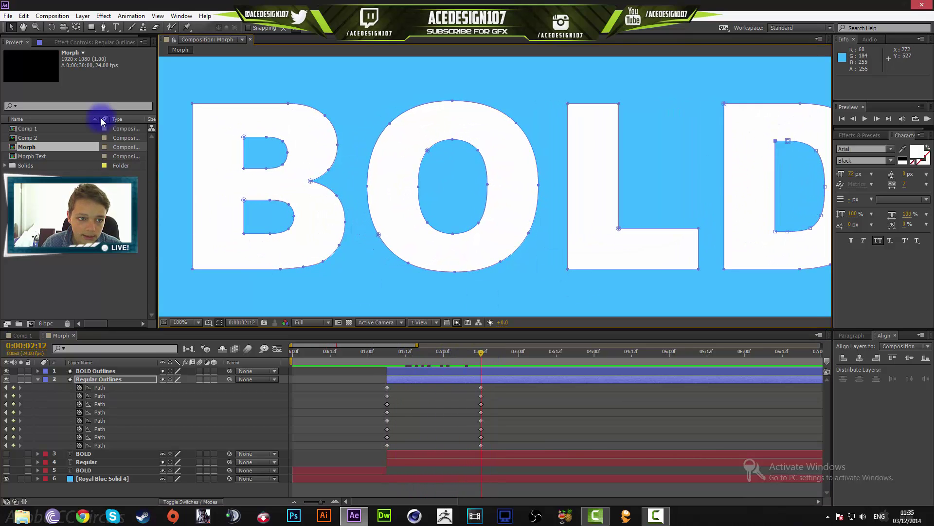
click(84, 16)
mouse_move(194, 98)
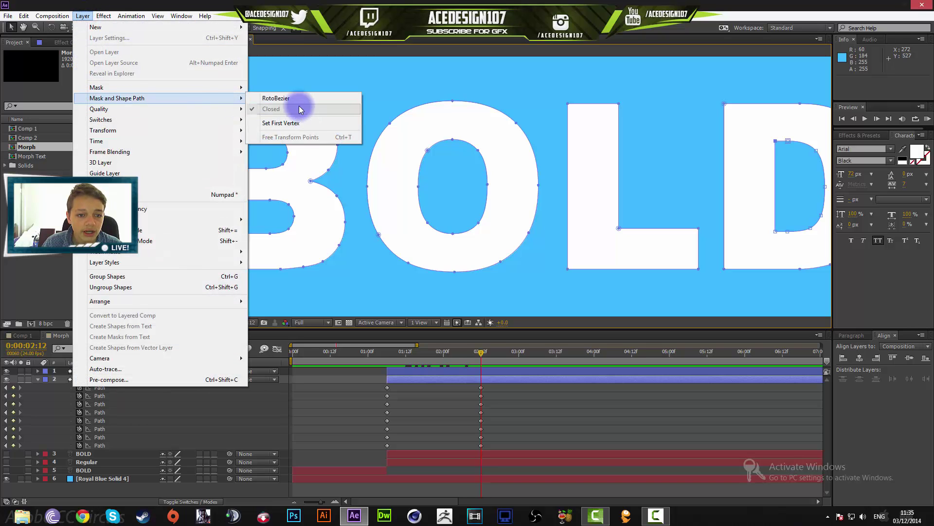
click(435, 318)
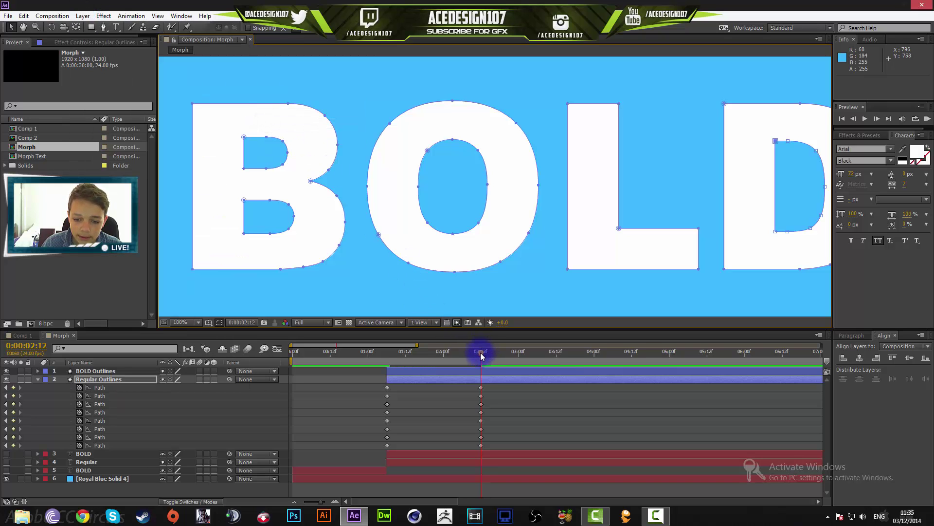
Set the upper-left corner of the D's inner counter path as its first vertex at the 0:00:01:06 keyframe.
drag(481, 356, 386, 361)
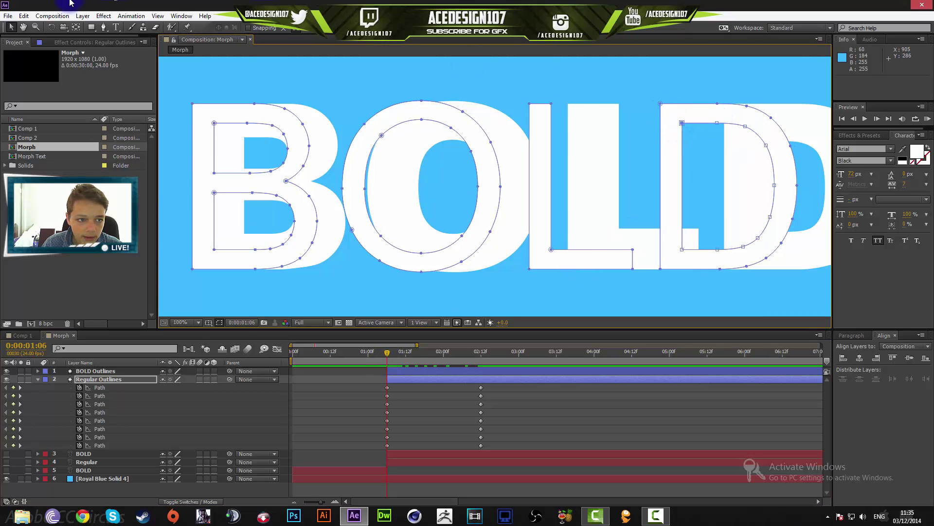
click(80, 14)
mouse_move(250, 98)
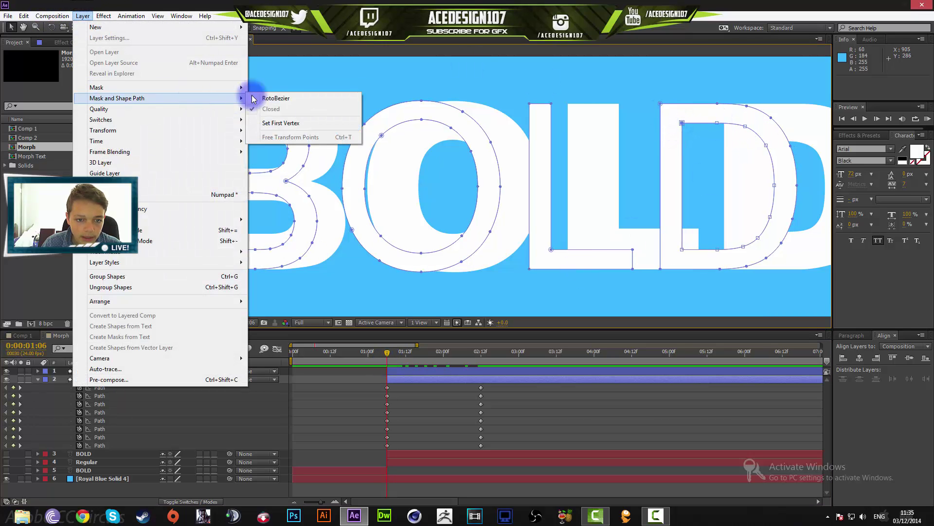
click(279, 125)
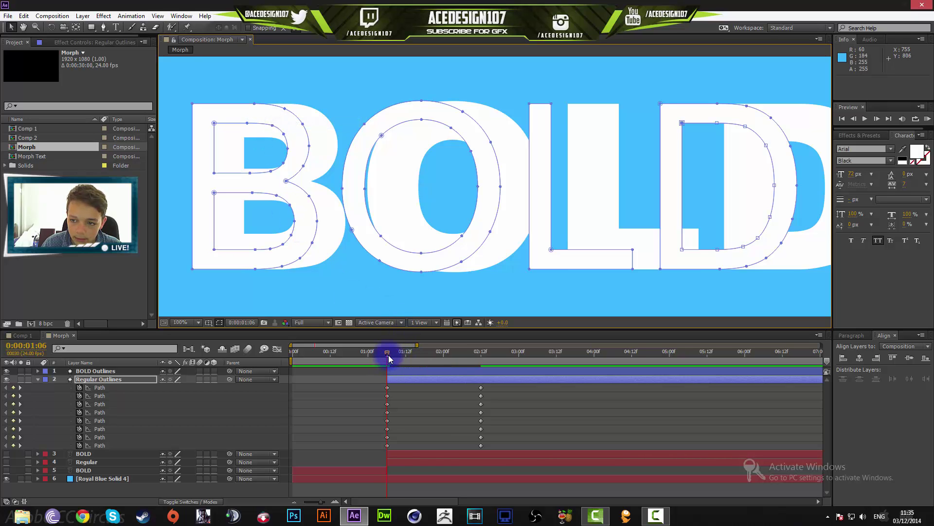
Set the lower-left corner of the D's outer path as its first vertex at the 0:00:01:06 keyframe.
drag(388, 358, 446, 364)
click(719, 210)
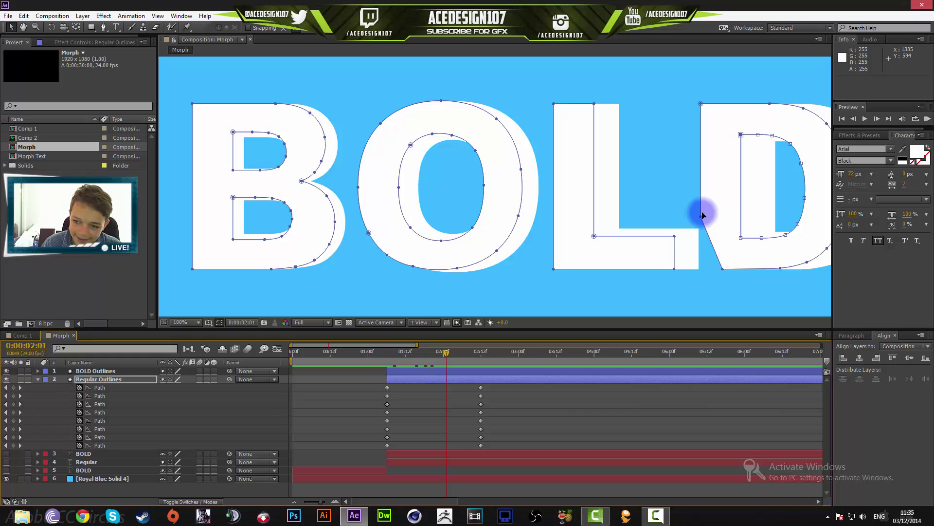
click(491, 324)
mouse_move(450, 354)
mouse_down()
mouse_move(427, 361)
mouse_move(456, 363)
mouse_up()
click(709, 211)
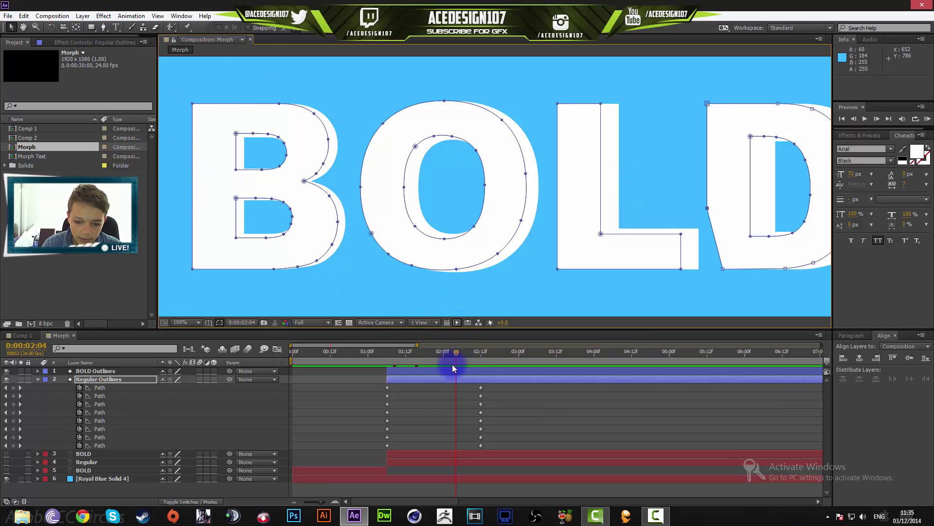
drag(455, 353, 387, 361)
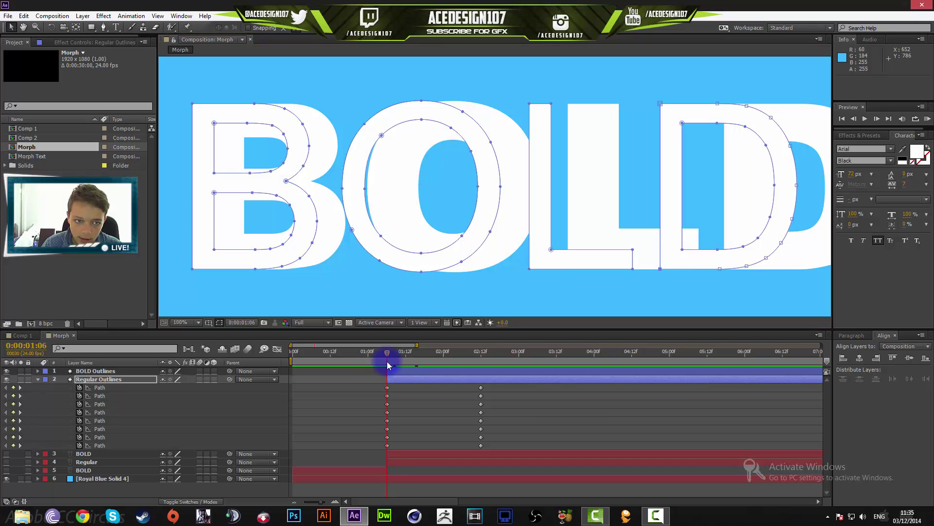
click(82, 15)
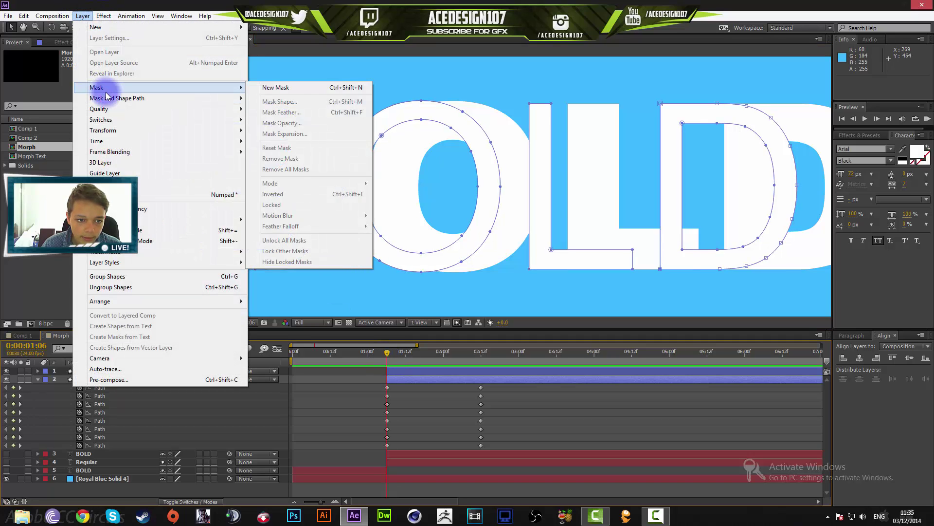
mouse_move(160, 97)
click(281, 123)
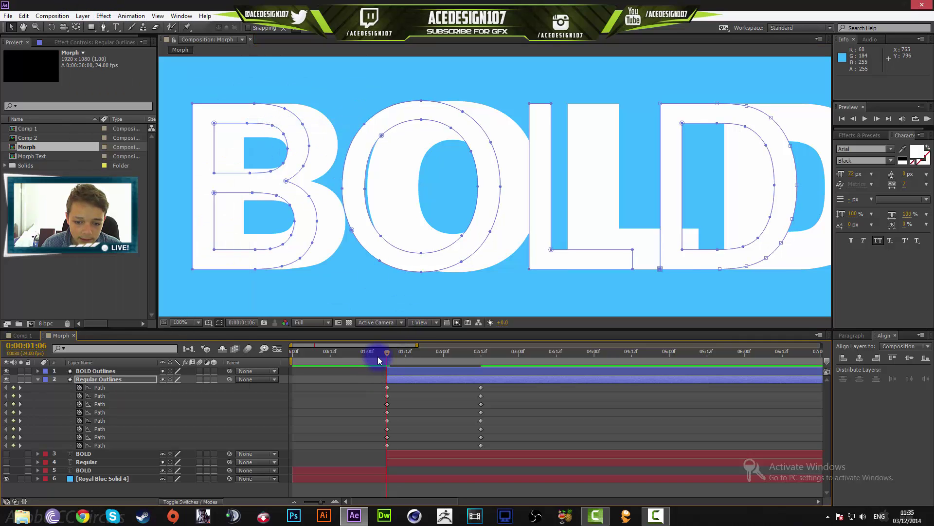
Set the lower-left corner of the D's outer path as its first vertex at the 0:00:02:12 keyframe.
drag(396, 358, 482, 358)
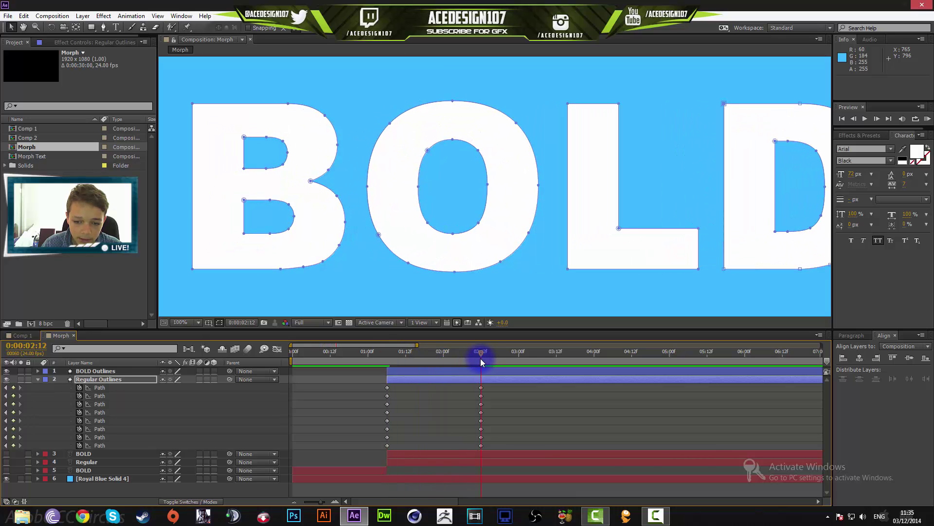
click(125, 16)
mouse_move(83, 16)
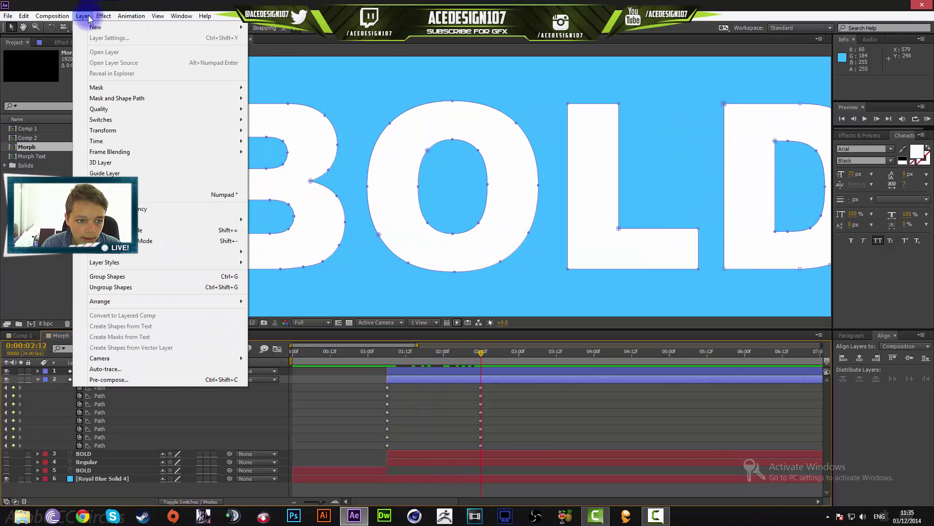
mouse_move(113, 100)
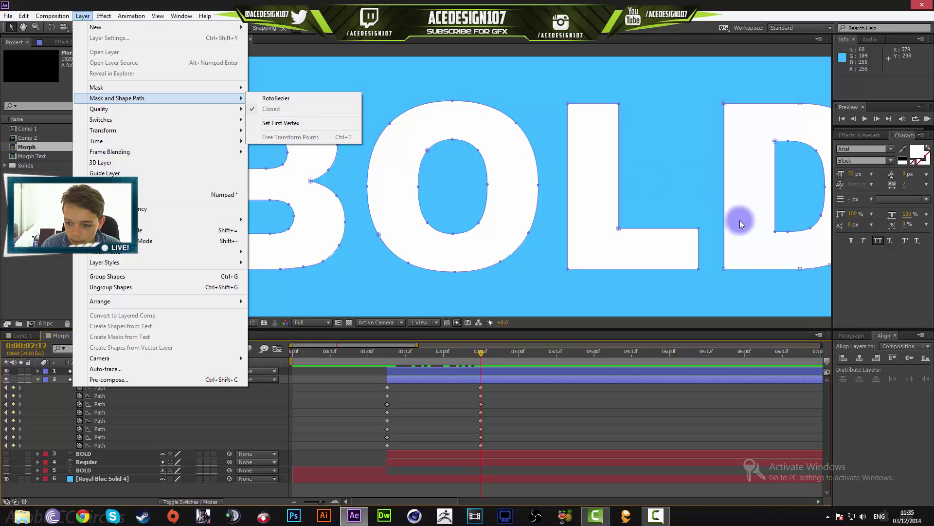
click(724, 271)
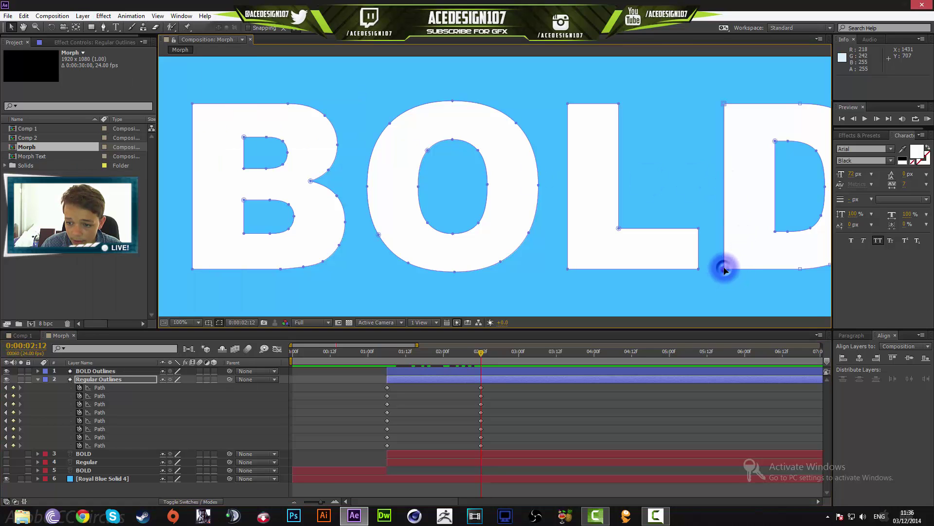
click(97, 16)
mouse_move(83, 15)
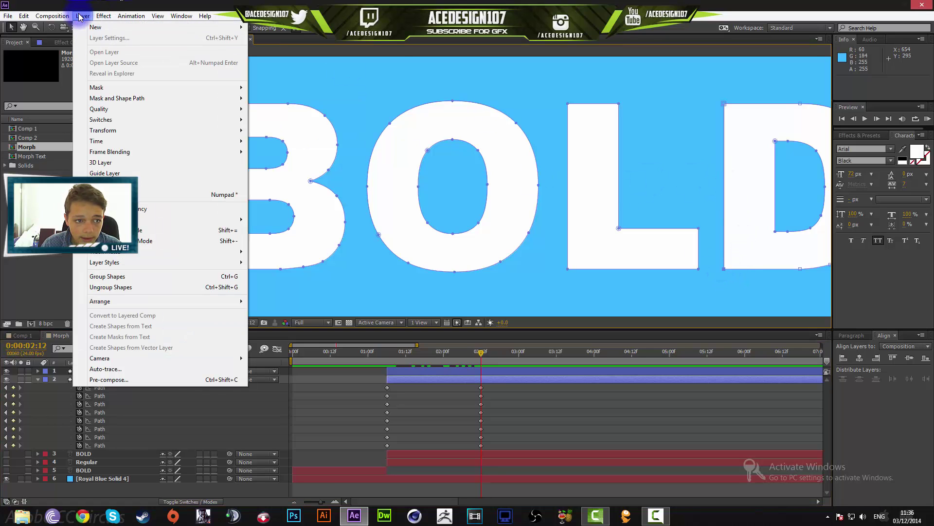
mouse_move(240, 115)
click(287, 120)
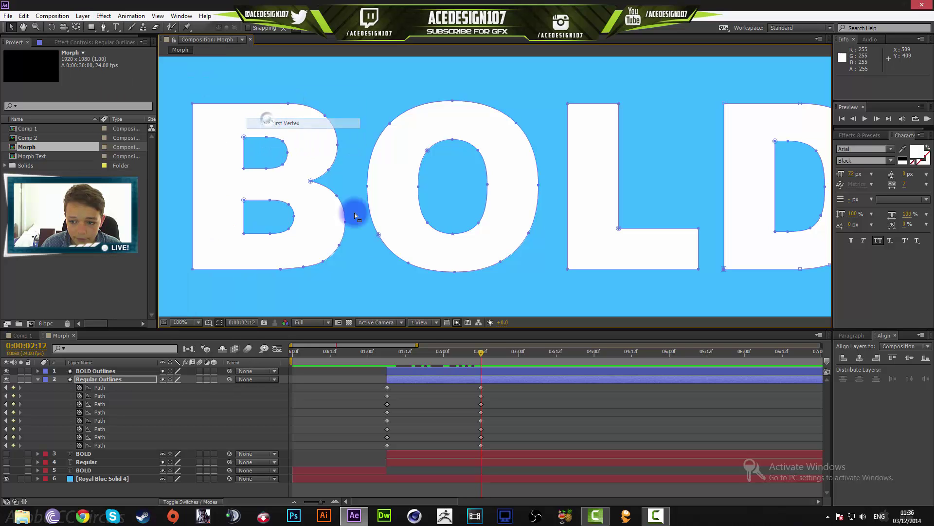
Preview the whole BOLD morph between the 0:00:01:06 and 0:00:02:12 keyframes by scrubbing and playing it.
drag(477, 363, 388, 366)
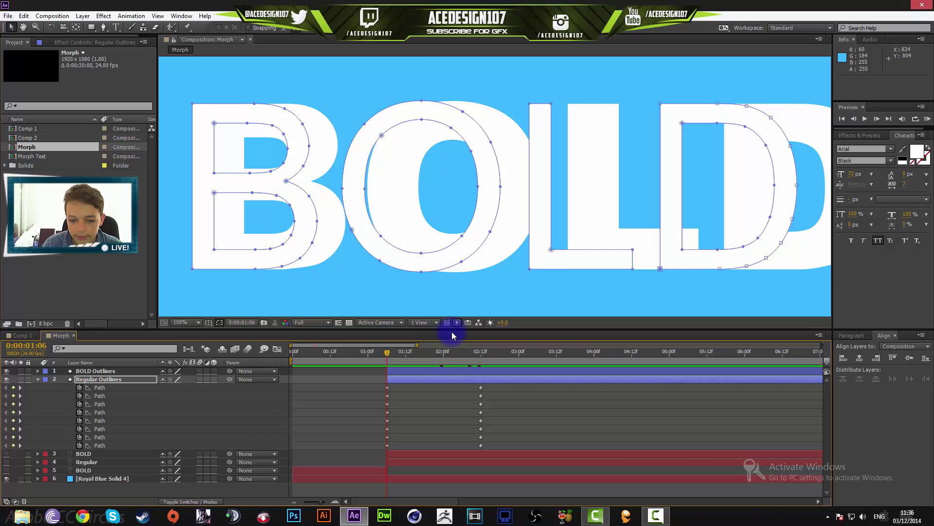
drag(457, 327, 440, 405)
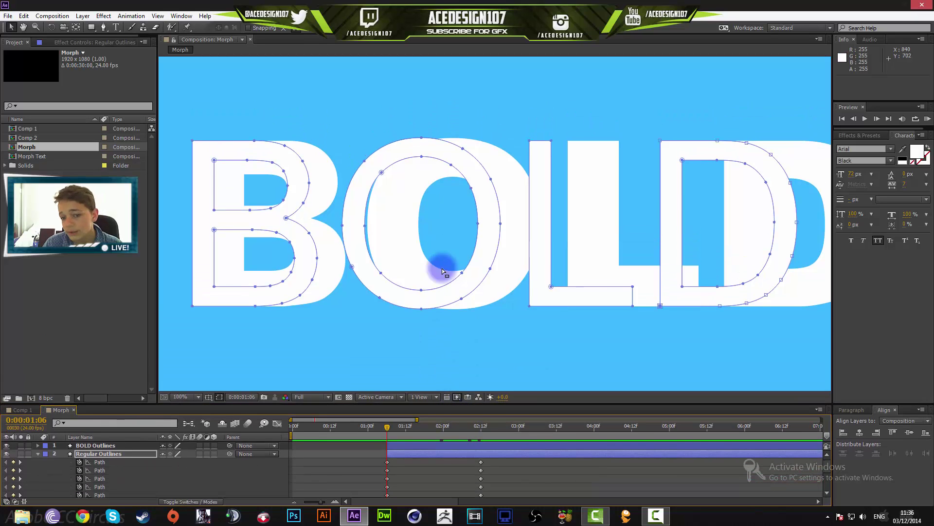
scroll(383, 139, down, 2)
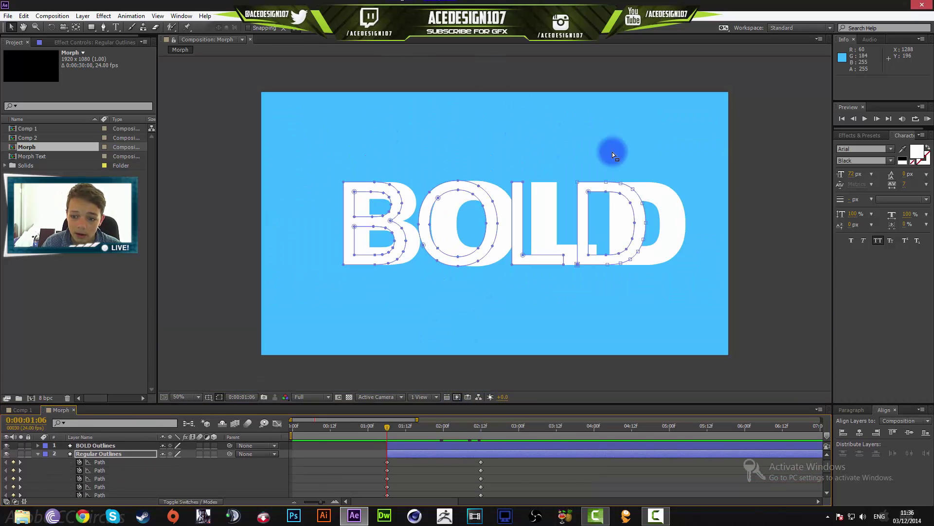
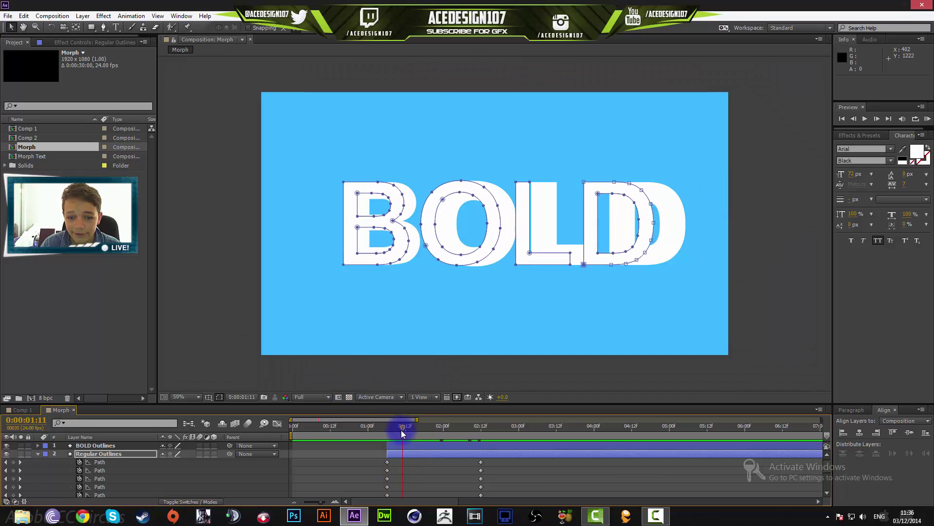
drag(396, 428, 483, 429)
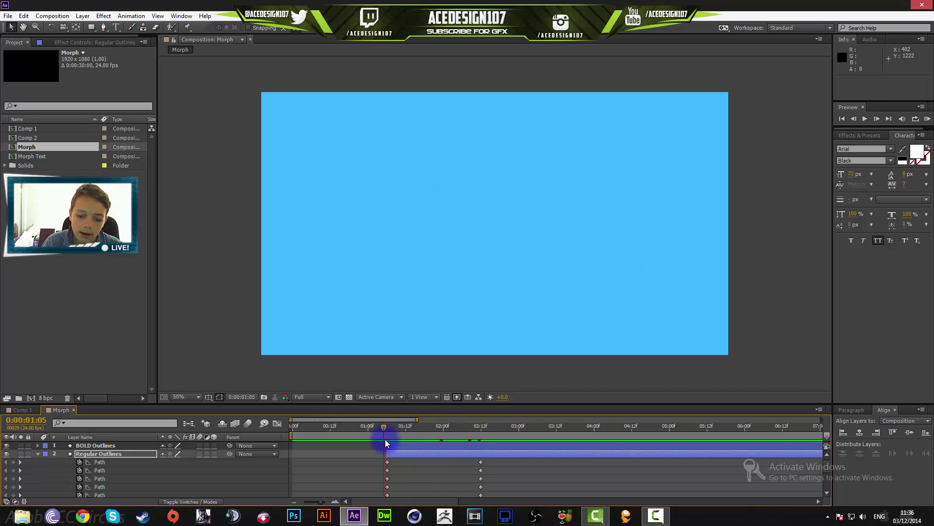
drag(360, 442, 445, 427)
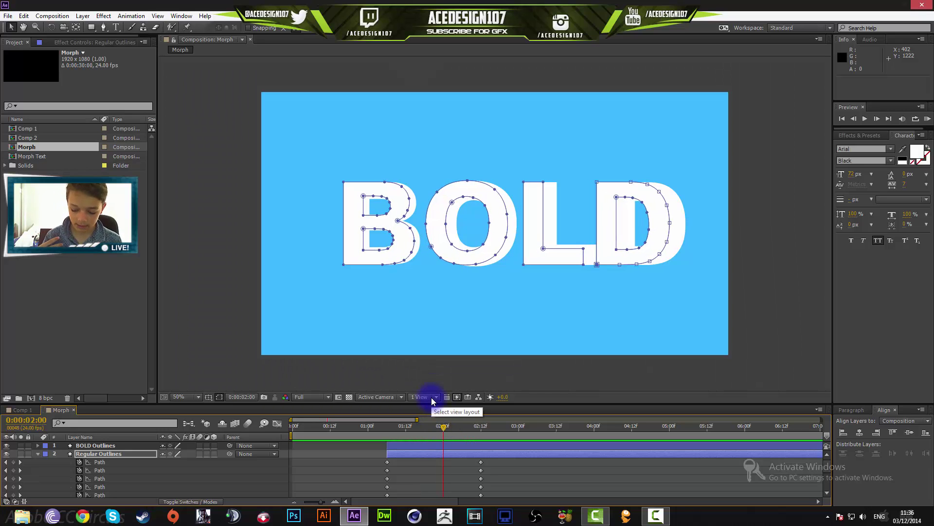
drag(443, 427, 388, 427)
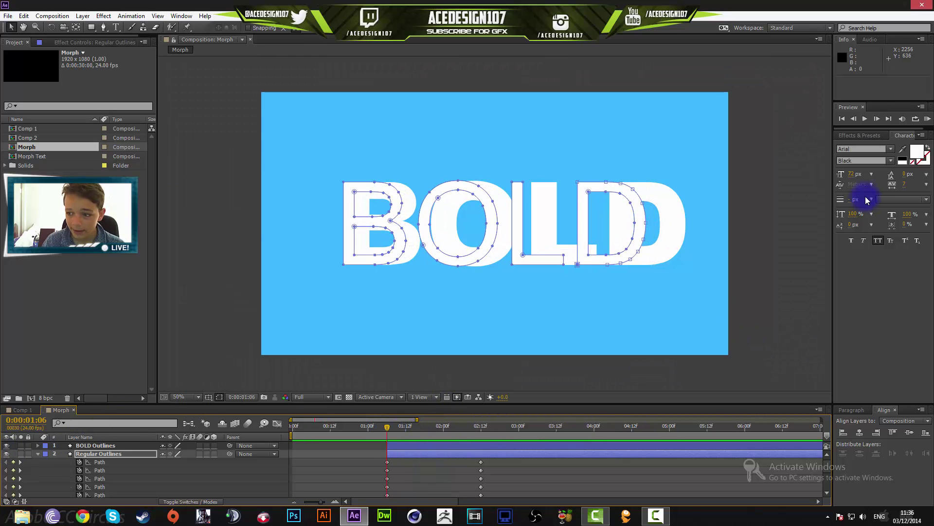
click(866, 118)
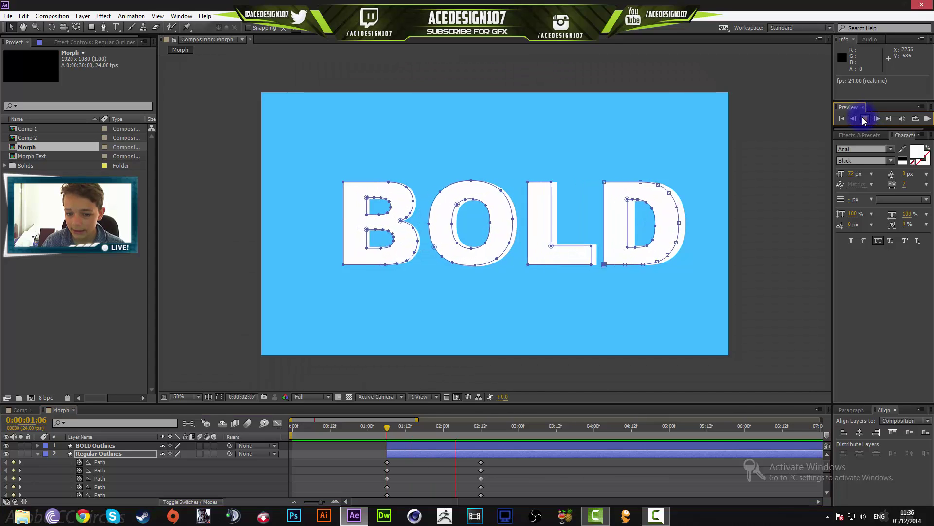
click(506, 431)
drag(500, 431, 387, 434)
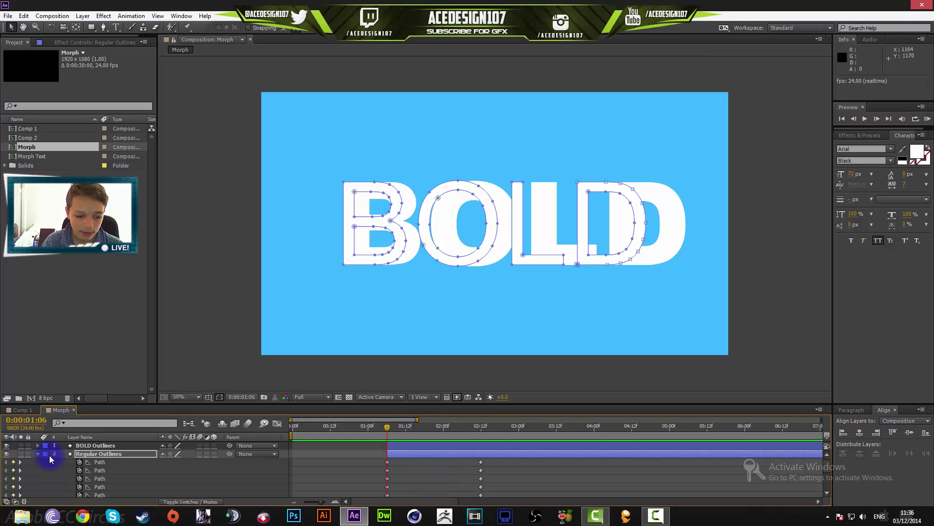
Select all Path keyframes of the Regular Outlines layer and open the keyframe options.
scroll(126, 466, down, 1)
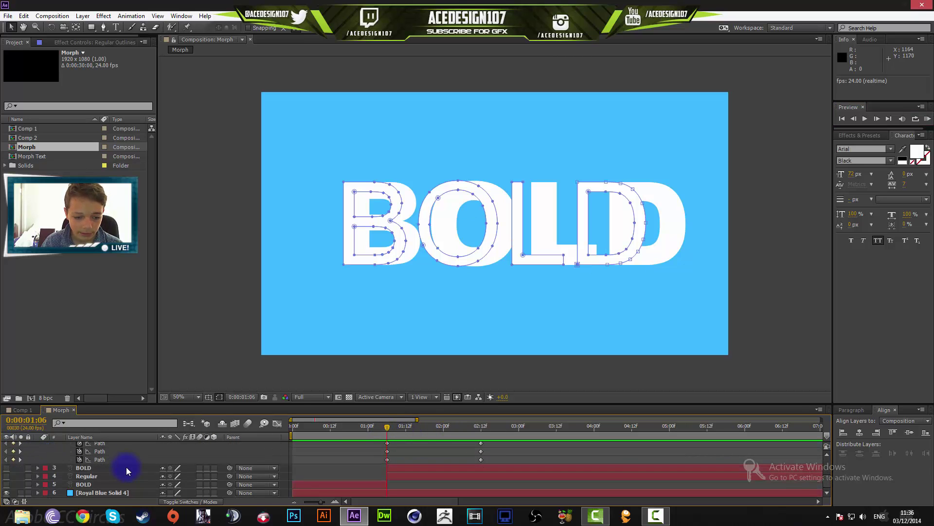
drag(494, 447, 378, 460)
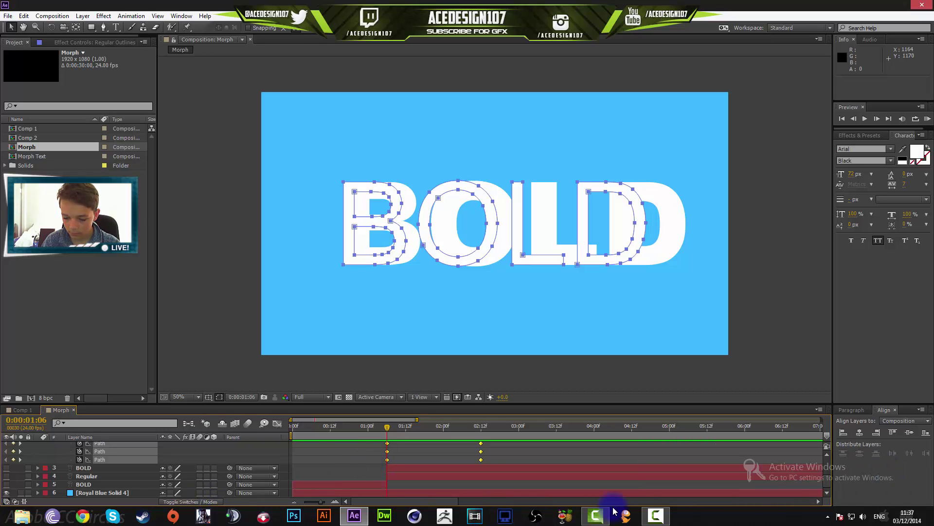
click(663, 522)
click(584, 484)
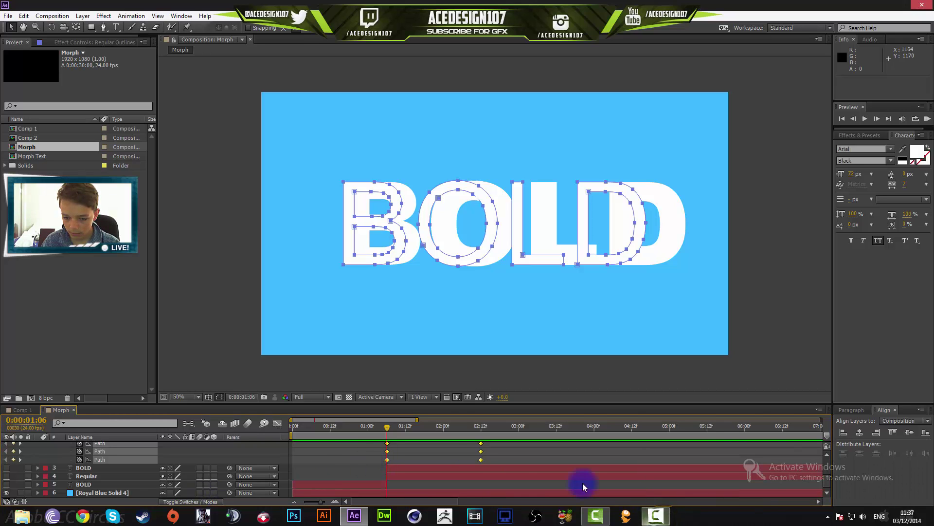
right_click(482, 453)
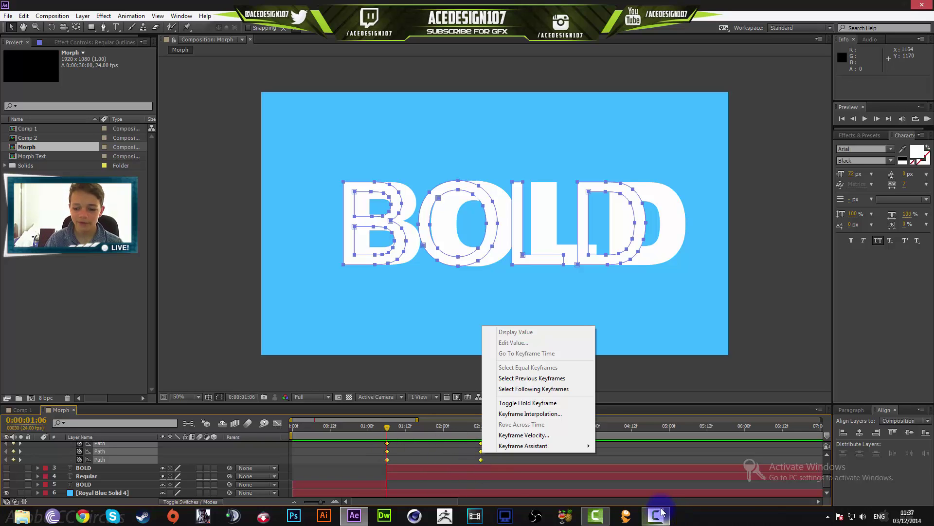
mouse_move(662, 511)
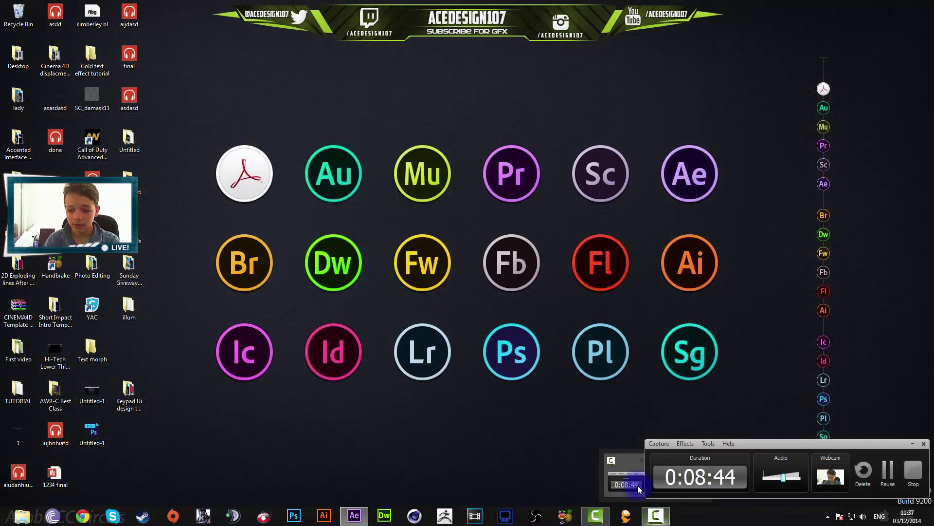
click(605, 478)
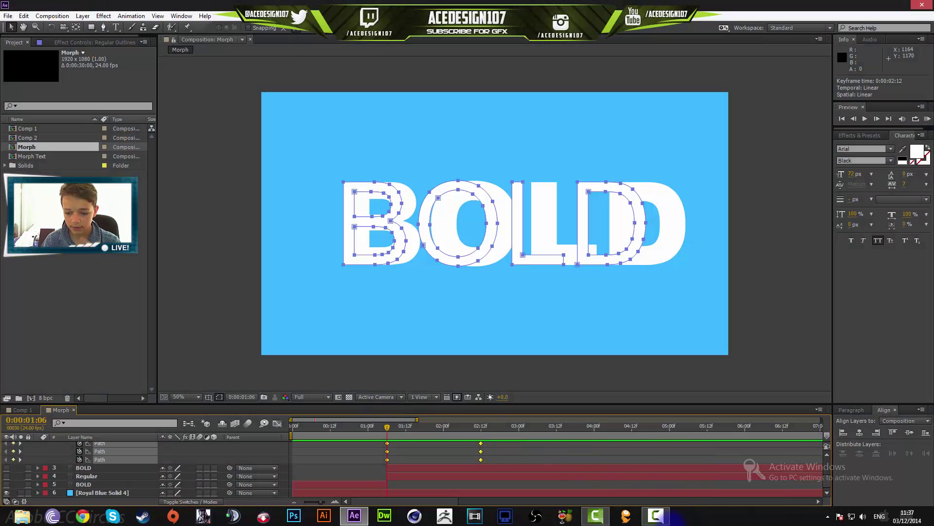
mouse_move(667, 515)
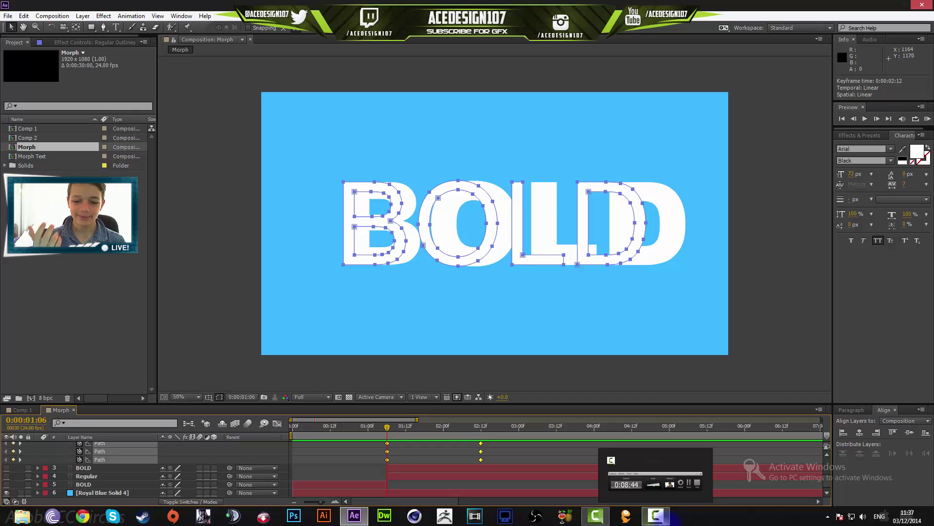
click(643, 487)
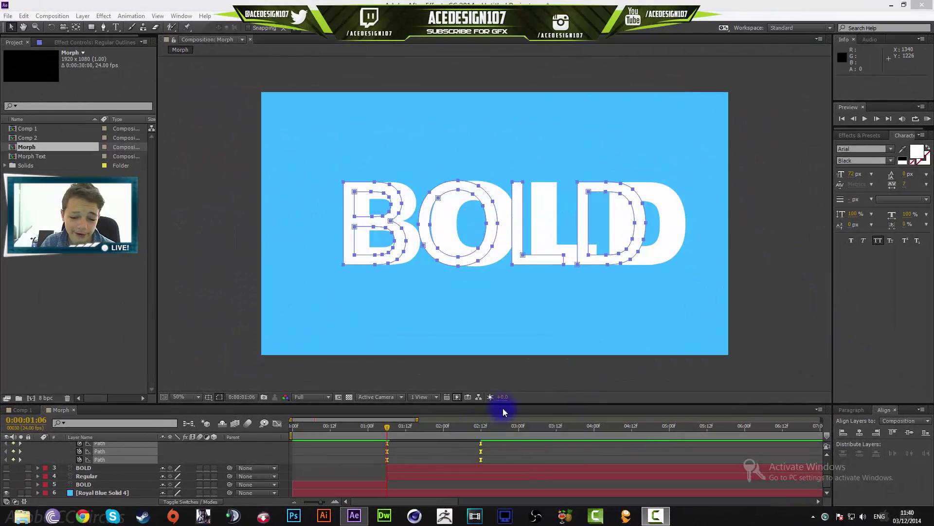
Enlarge the timeline area and show the Regular Outlines Path keyframes as a speed graph in the Graph Editor.
drag(513, 403, 515, 267)
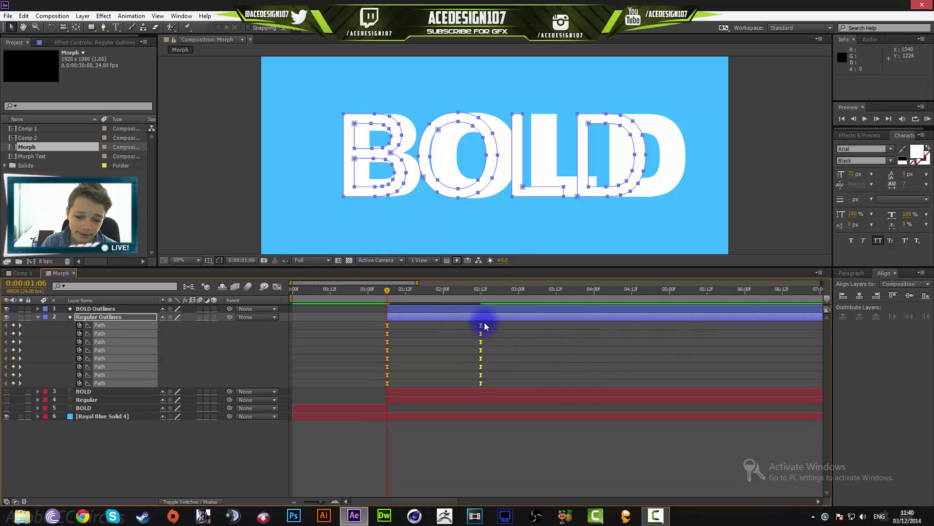
drag(489, 326, 537, 323)
click(364, 373)
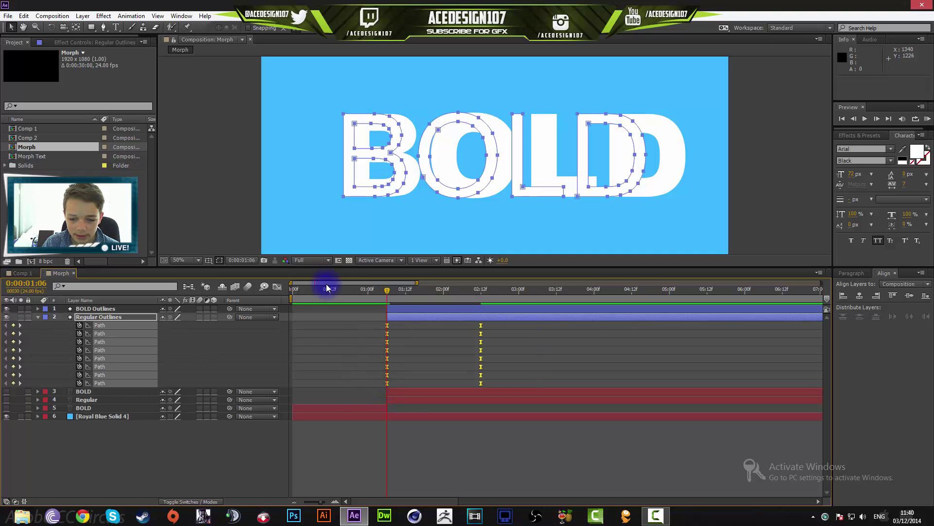
click(277, 287)
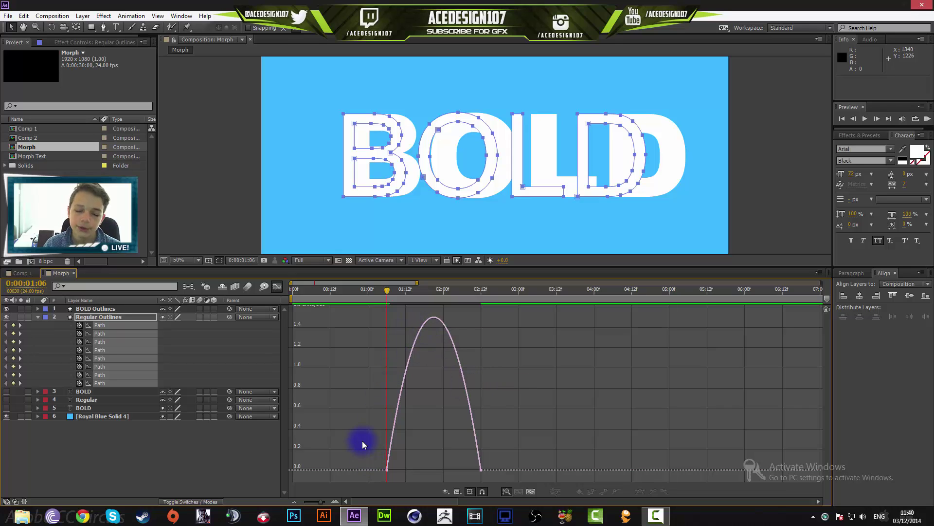
Set the incoming influence at the 0:00:02:12 keyframe to 100% for every Regular Outlines path, then close the Graph Editor.
click(481, 471)
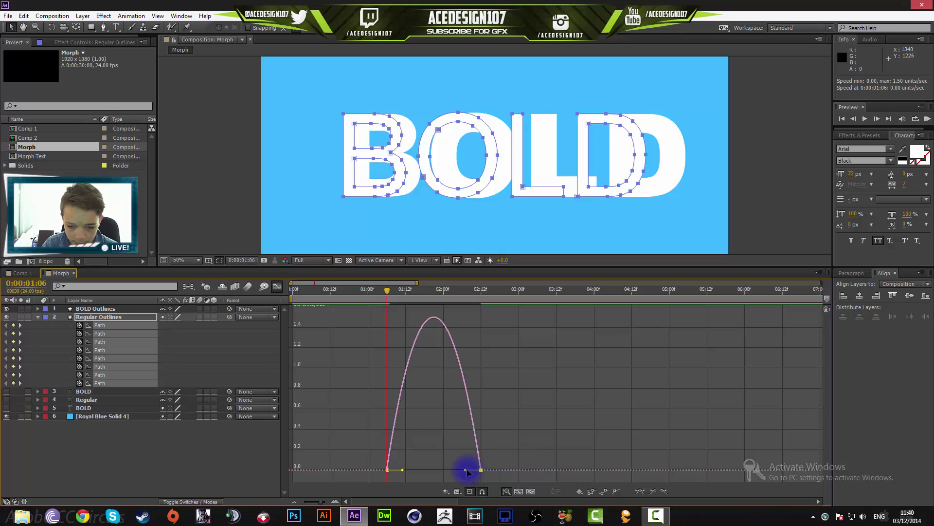
drag(466, 472, 433, 470)
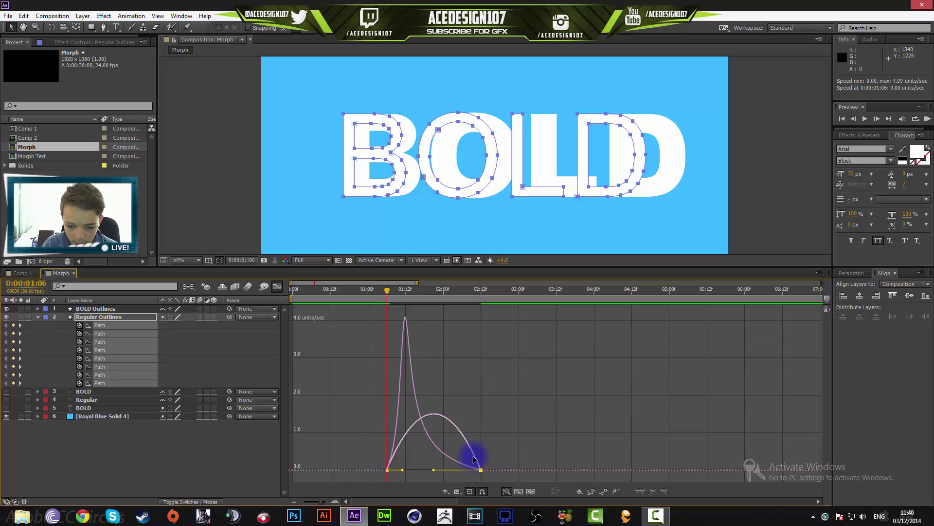
click(465, 467)
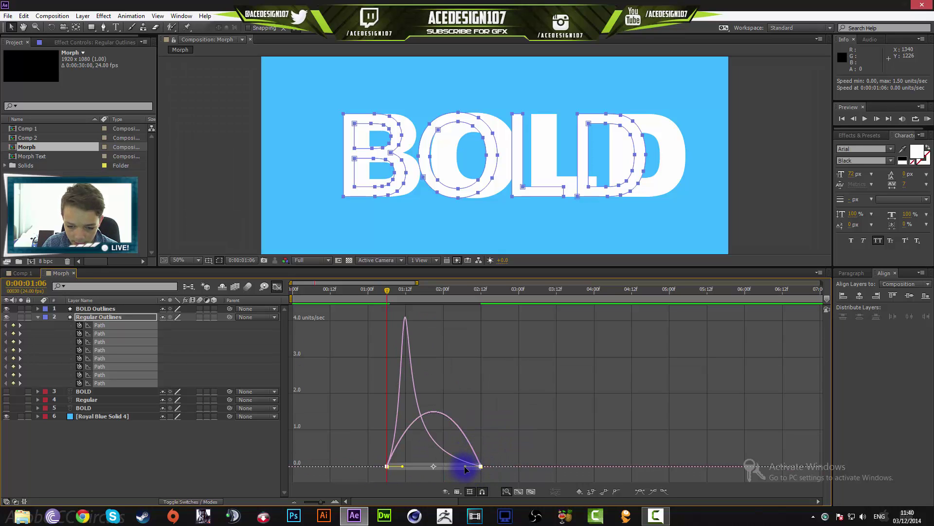
click(413, 468)
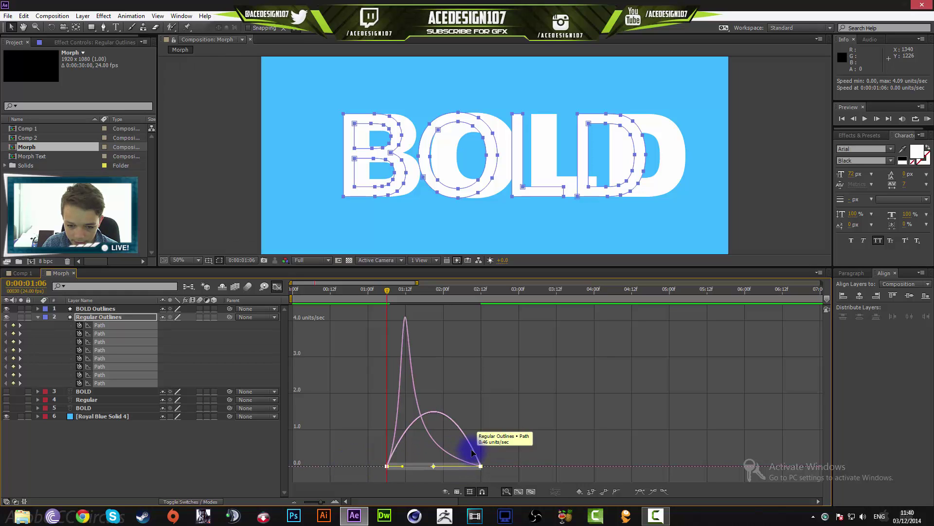
click(463, 469)
click(384, 467)
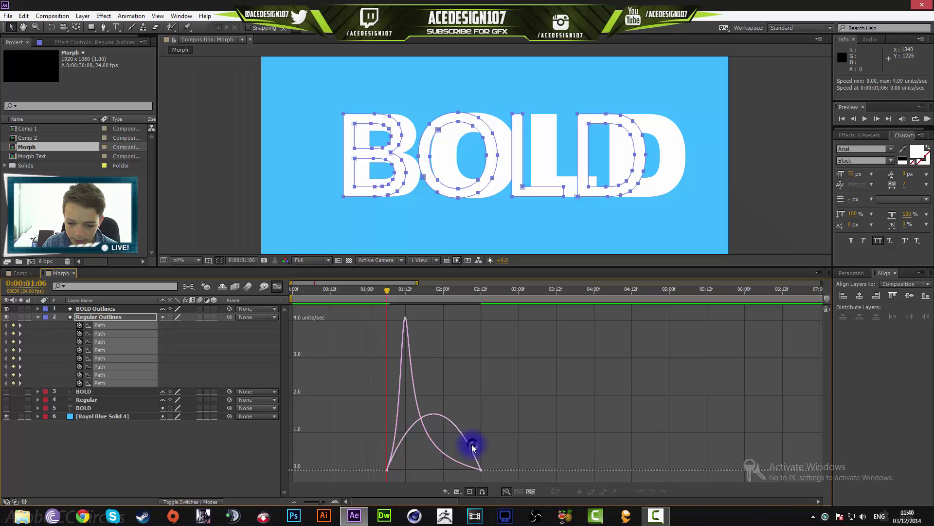
click(467, 467)
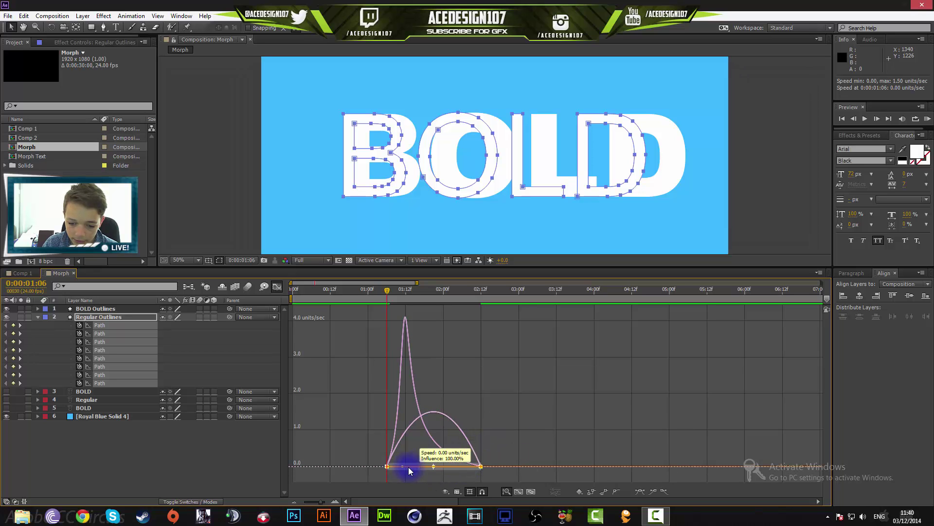
click(386, 466)
click(472, 456)
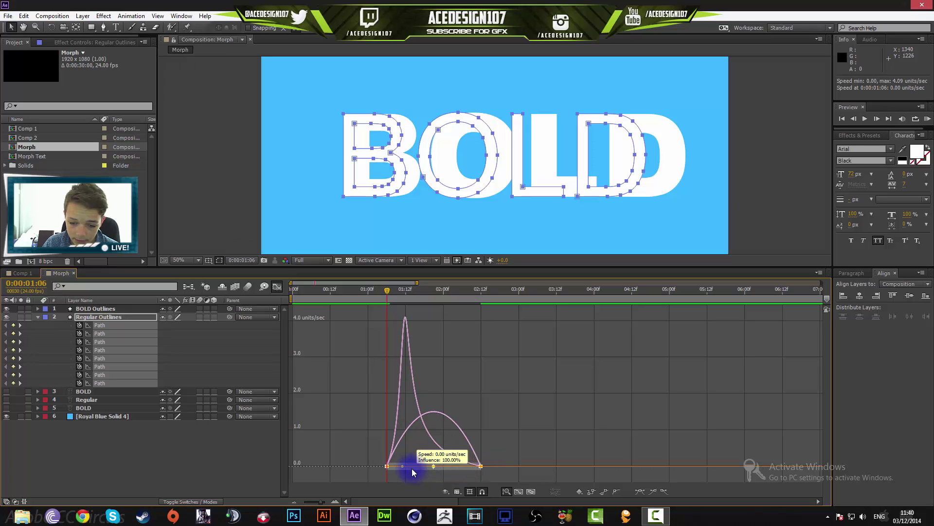
click(476, 457)
click(463, 466)
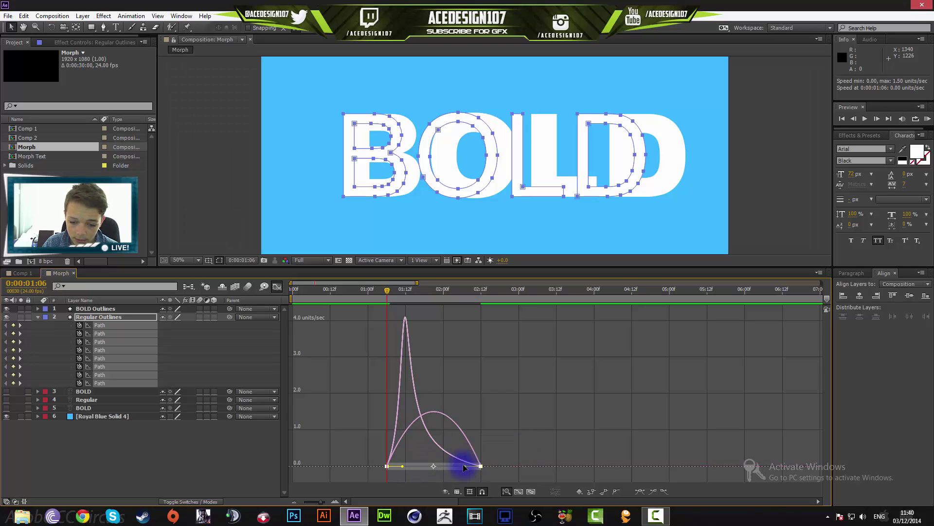
click(458, 456)
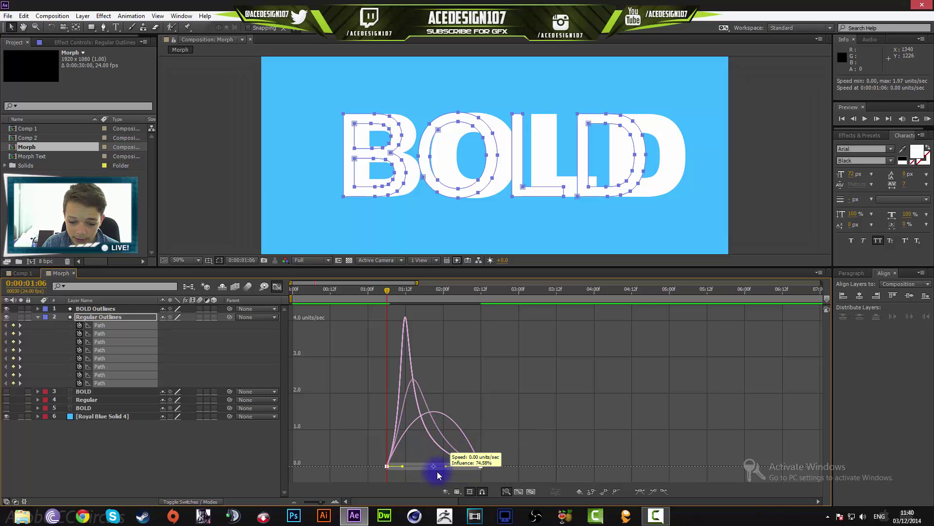
click(472, 452)
click(464, 467)
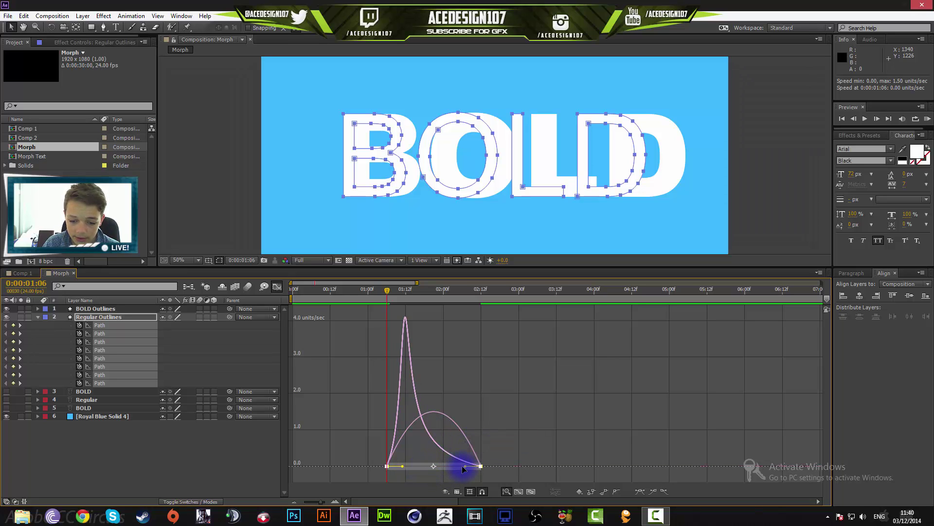
drag(467, 468, 434, 467)
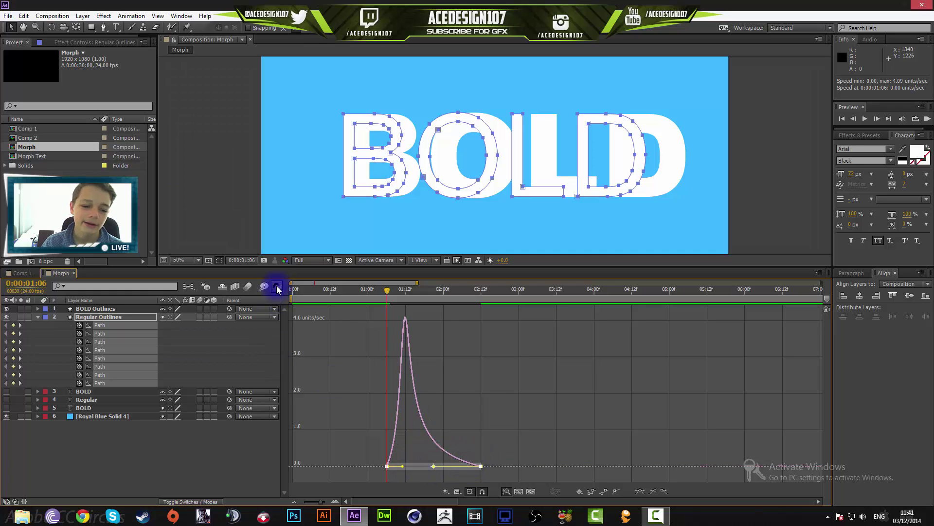
click(276, 289)
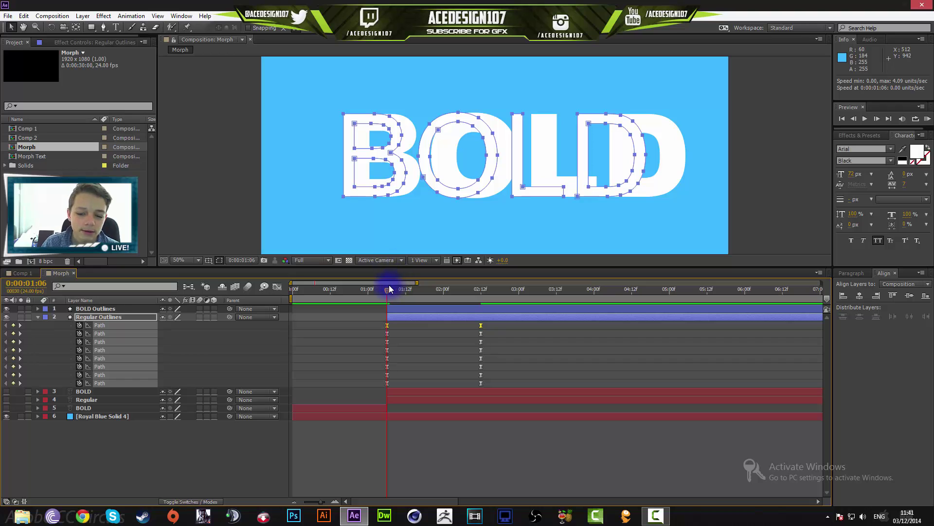
Move the current time to 0:00:02:12 and hide the BOLD Outlines layer.
click(369, 324)
drag(387, 291, 480, 290)
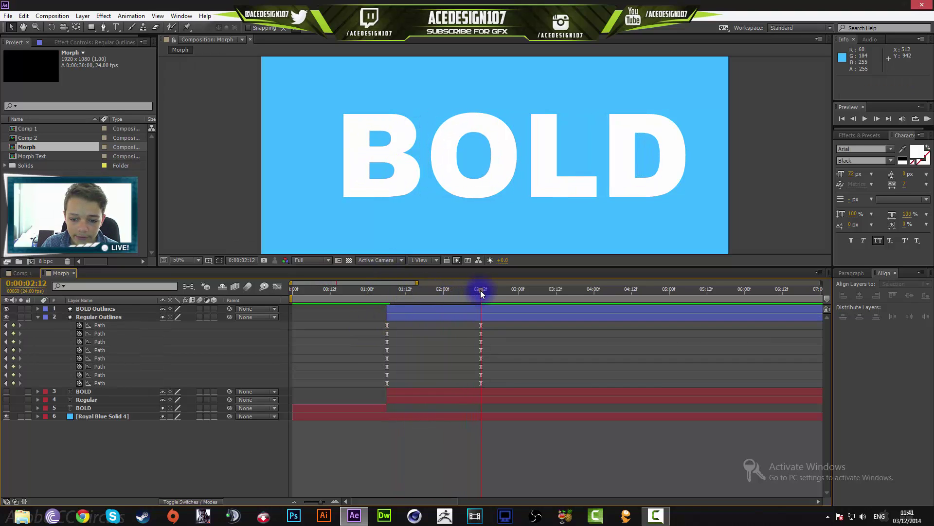
click(6, 309)
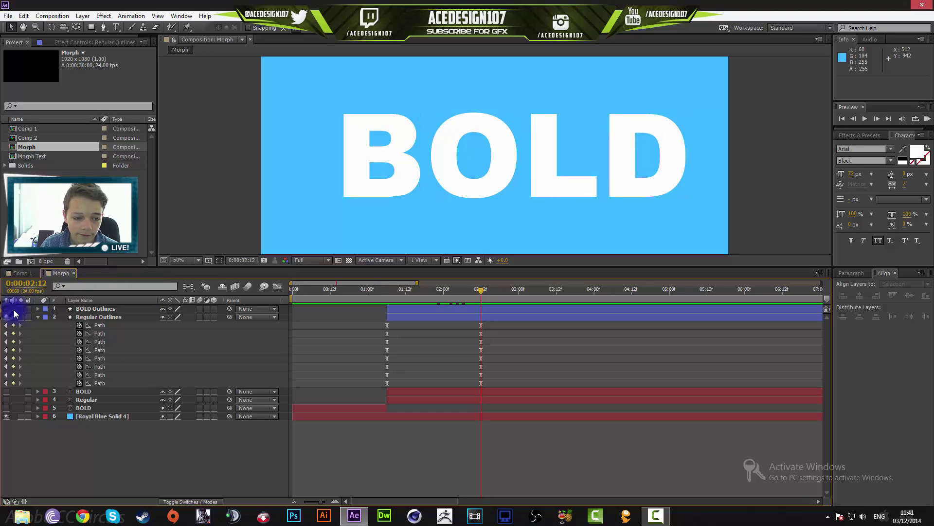
Preview the eased morph by playing it from 0:00:01:06 and scrubbing through its keyframes.
drag(394, 289, 387, 294)
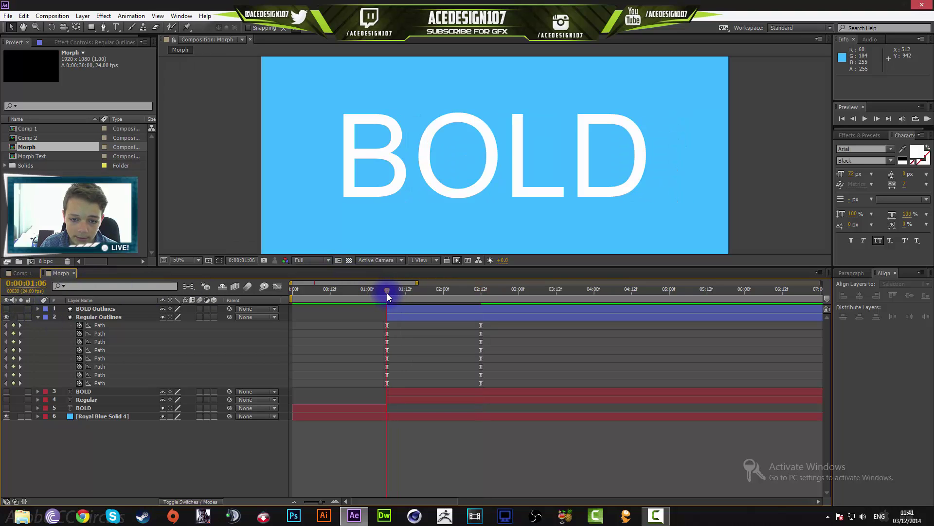
click(869, 119)
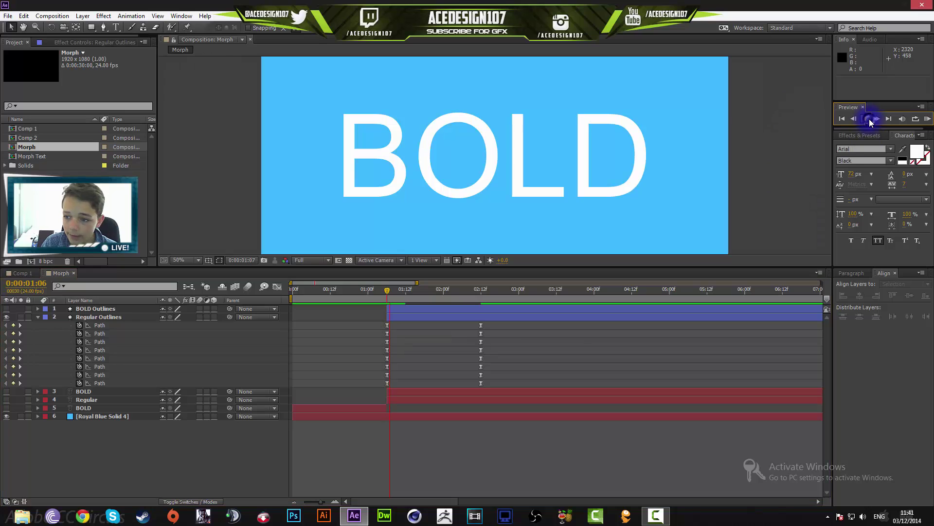
drag(481, 291, 407, 302)
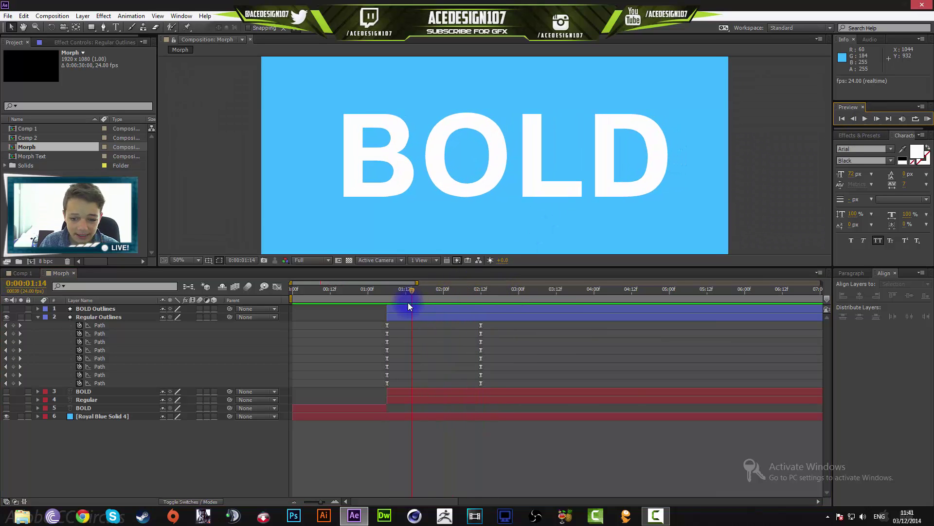
click(388, 358)
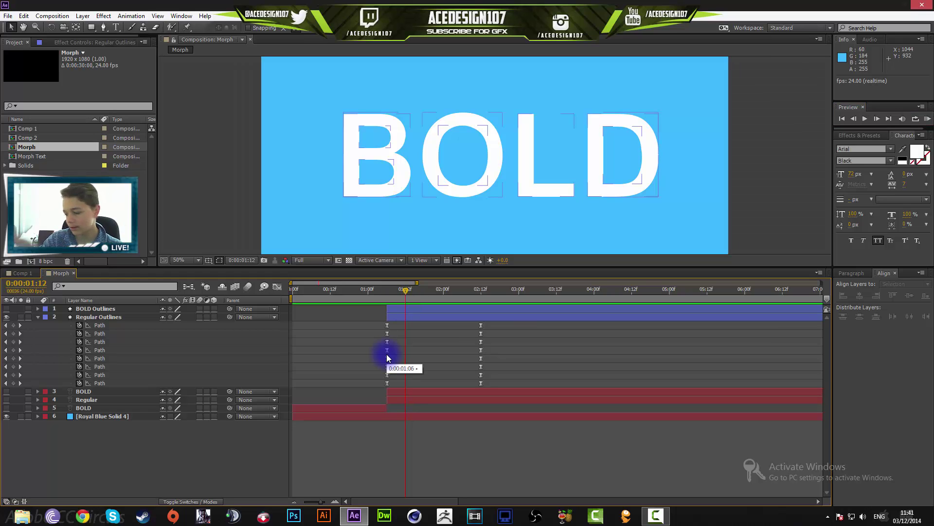
drag(411, 298, 494, 290)
Select all Path keyframes of the Regular Outlines layer and examine their speed curves in the Graph Editor.
drag(509, 325, 378, 388)
click(276, 287)
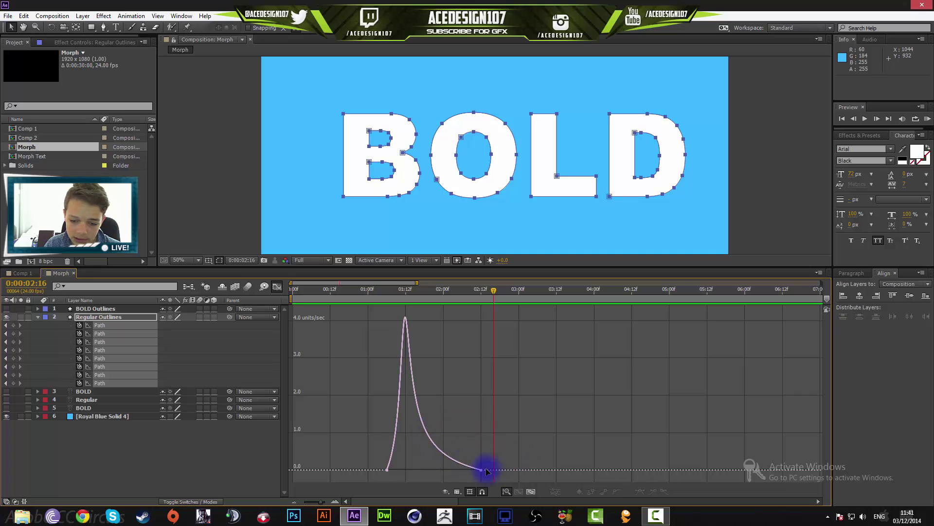
click(277, 287)
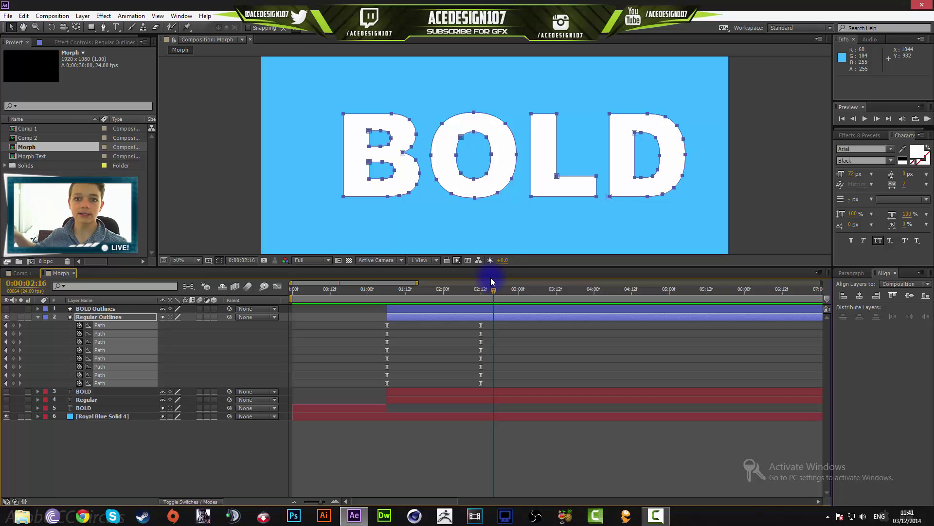
Return to 0:00:01:06 in the Morph composition and apply the Drop Shadow effect to the Regular Outlines layer.
drag(493, 291, 388, 318)
click(78, 317)
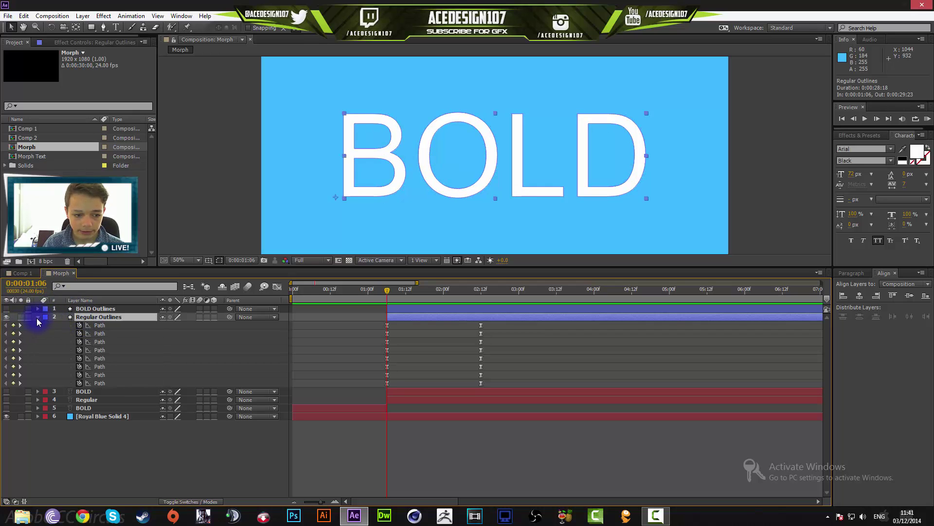
click(14, 273)
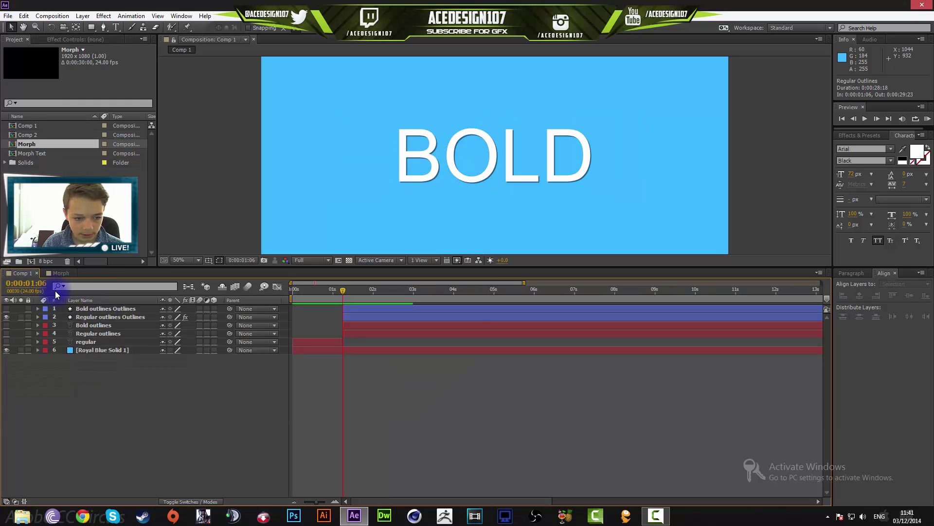
click(59, 273)
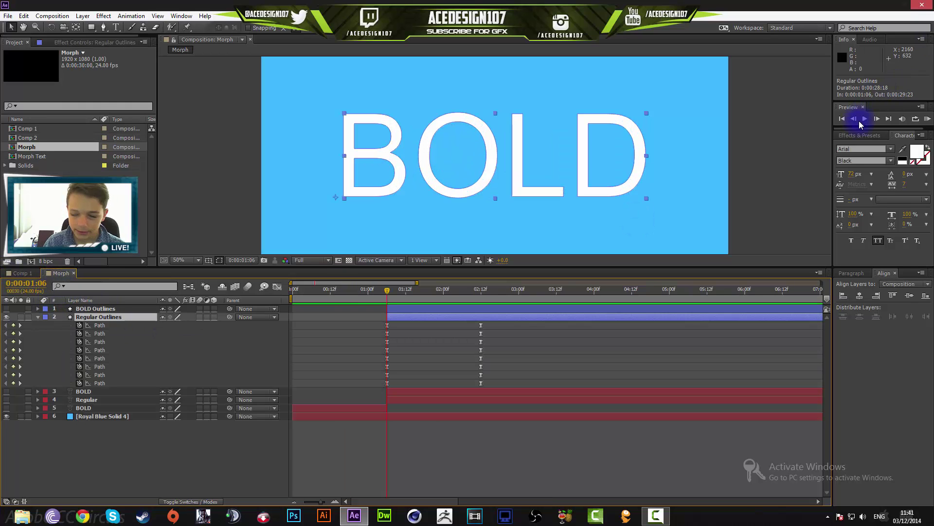
click(858, 136)
click(857, 146)
drag(876, 165, 117, 322)
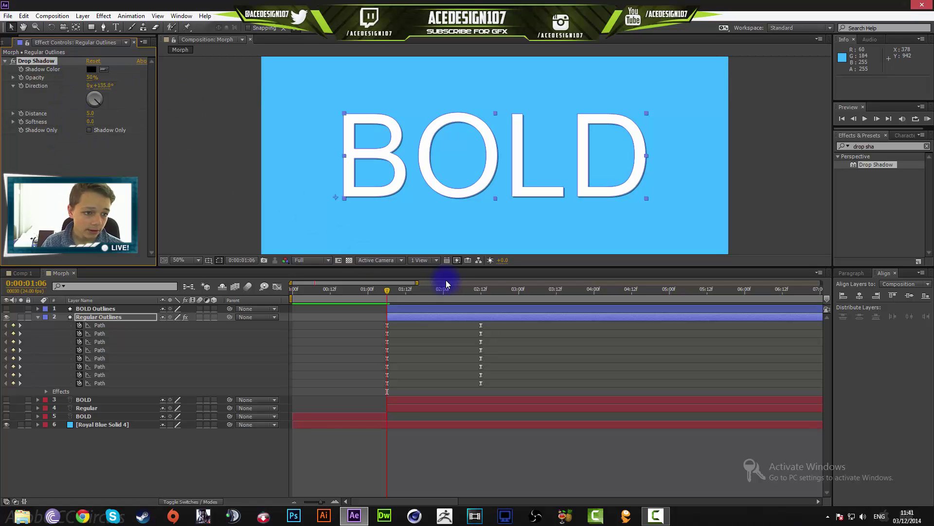
At 0:00:02:12, try a Drop Shadow Distance of 36, set it to 26 and turn on keyframing for it.
drag(388, 291, 481, 303)
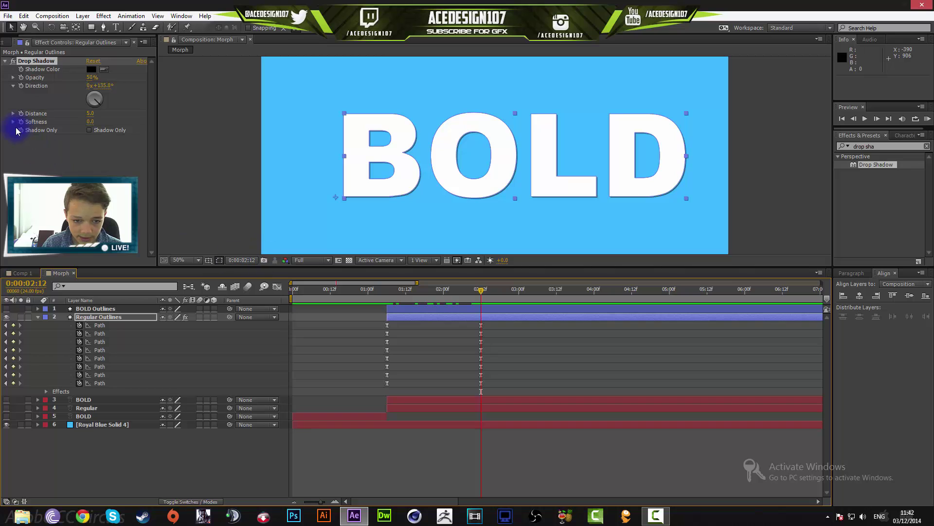
click(91, 113)
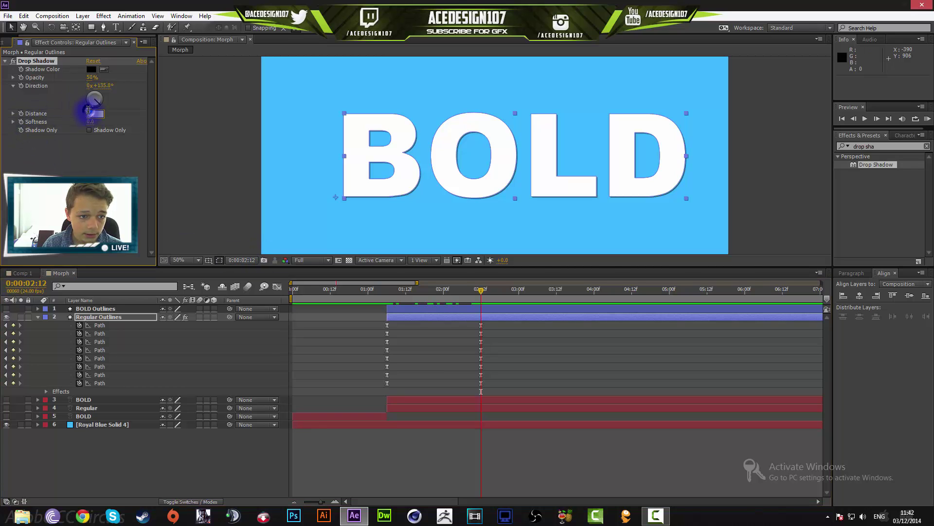
text(36)
key(Return)
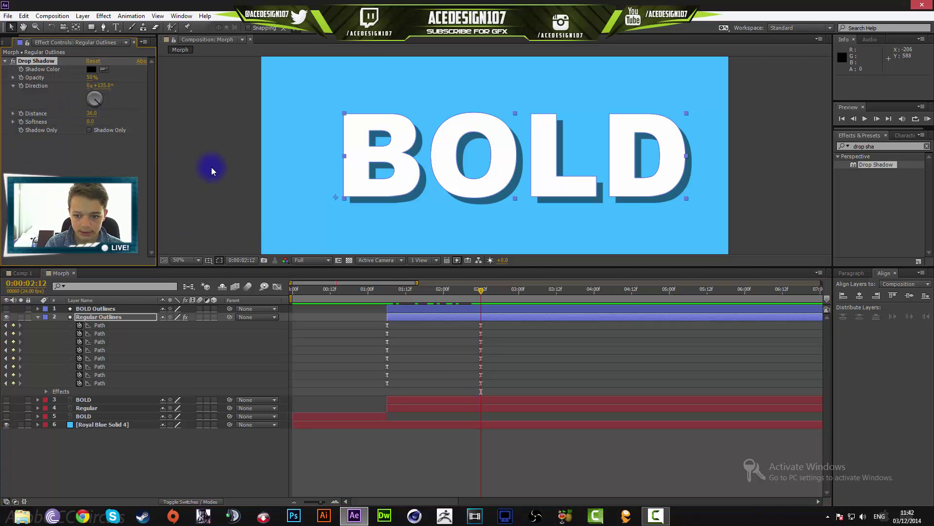
click(91, 113)
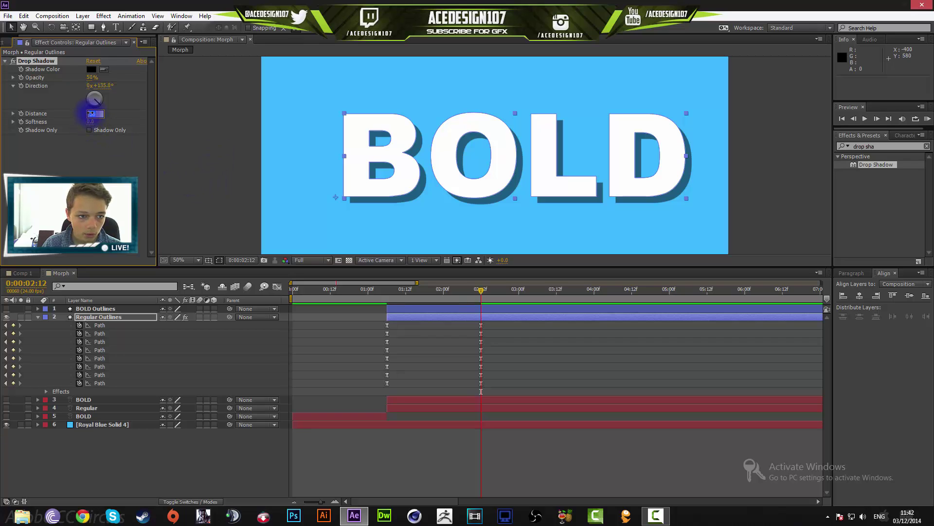
text(20)
key(Return)
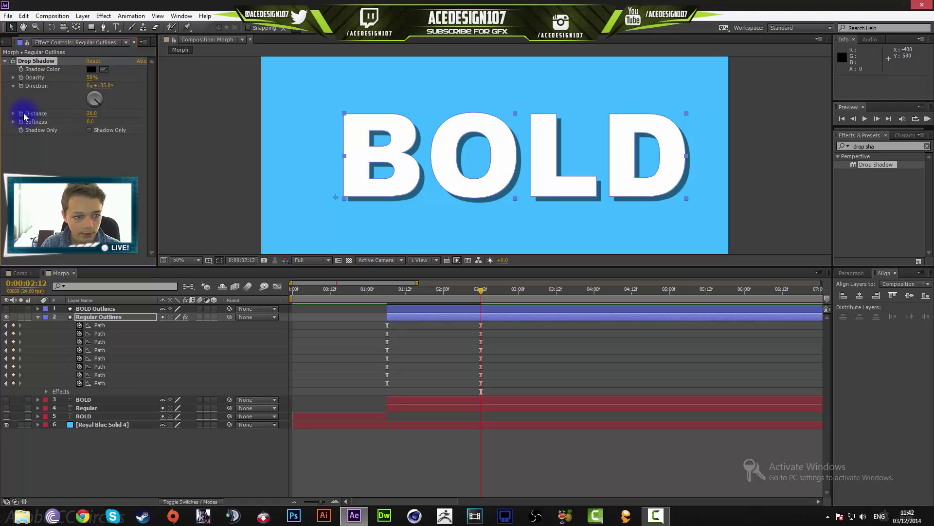
Keyframe the Drop Shadow Distance at 5 at 0:00:01:06 and scrub through the shadow animation.
drag(480, 290, 387, 299)
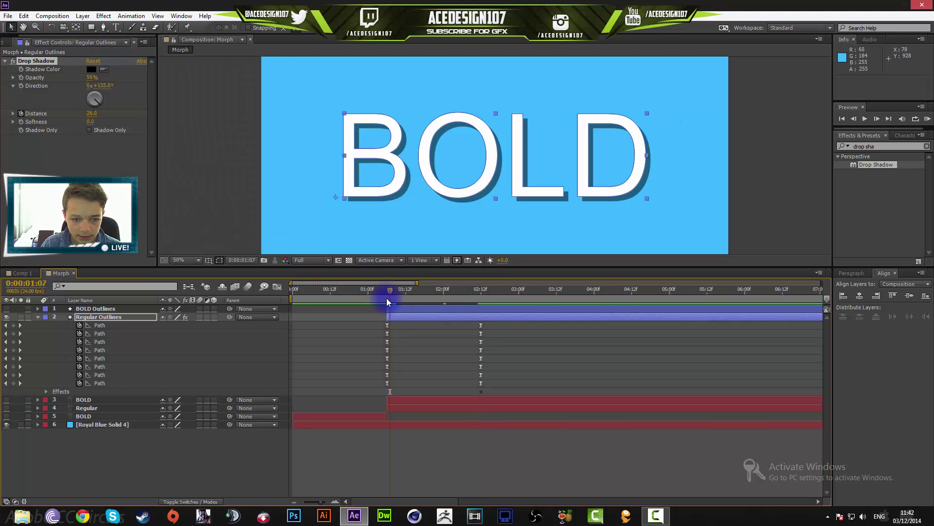
click(92, 113)
text(5)
key(Return)
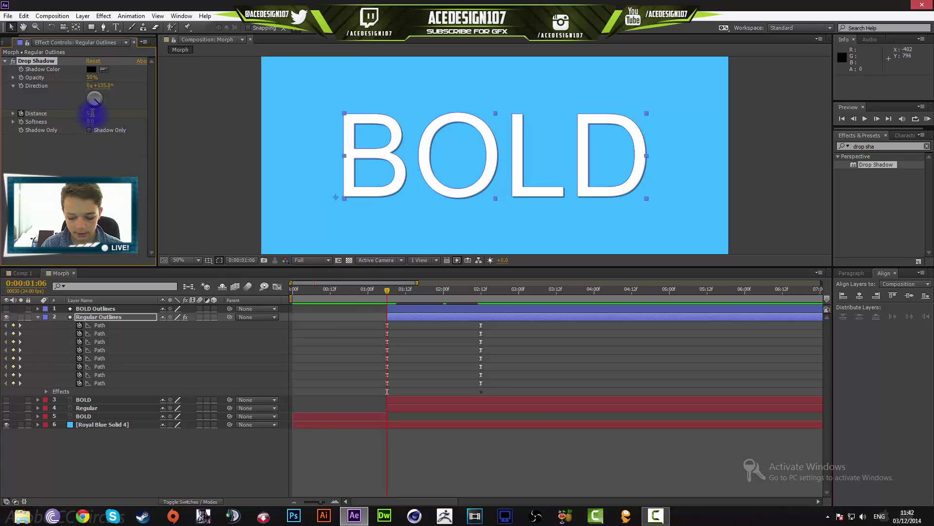
click(212, 173)
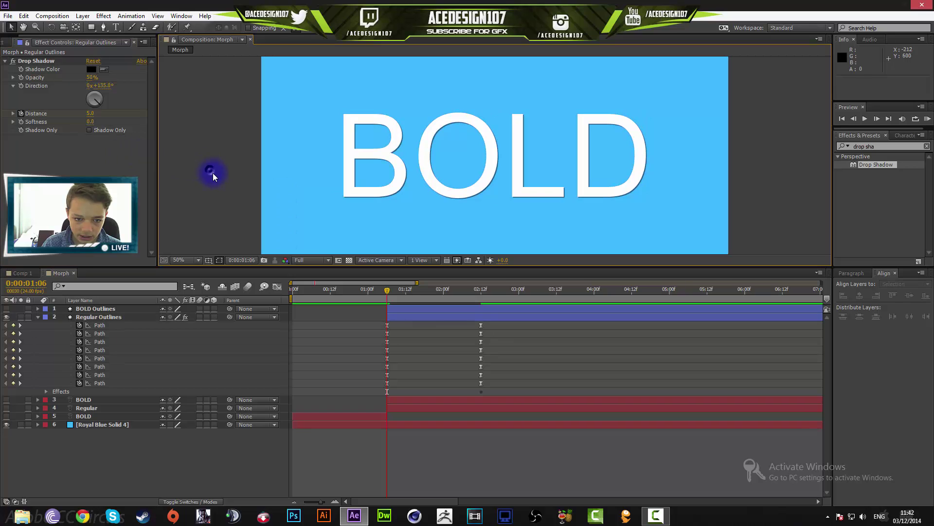
drag(430, 294, 384, 310)
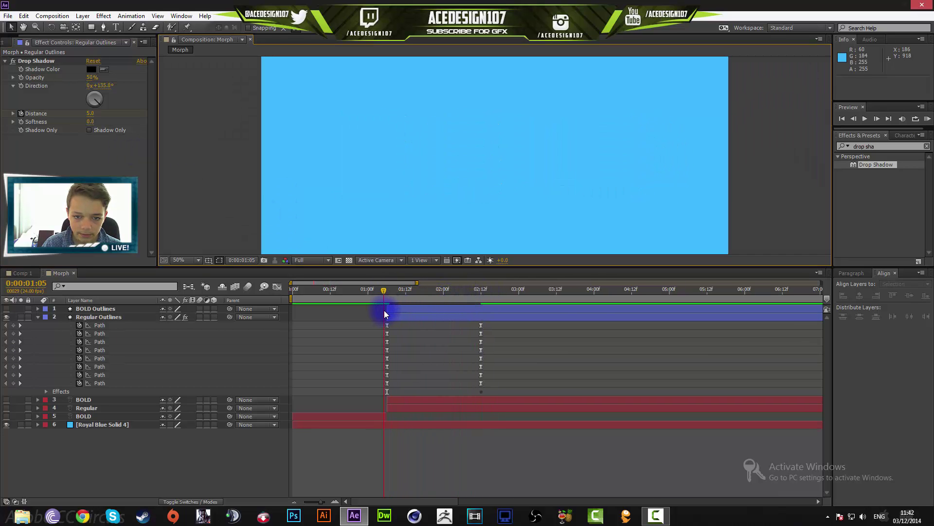
Add a second Drop Shadow to the Regular Outlines layer with eased Distance keyframes of 6 at 0:00:01:06 and 25 at 0:00:02:12.
click(47, 391)
click(55, 402)
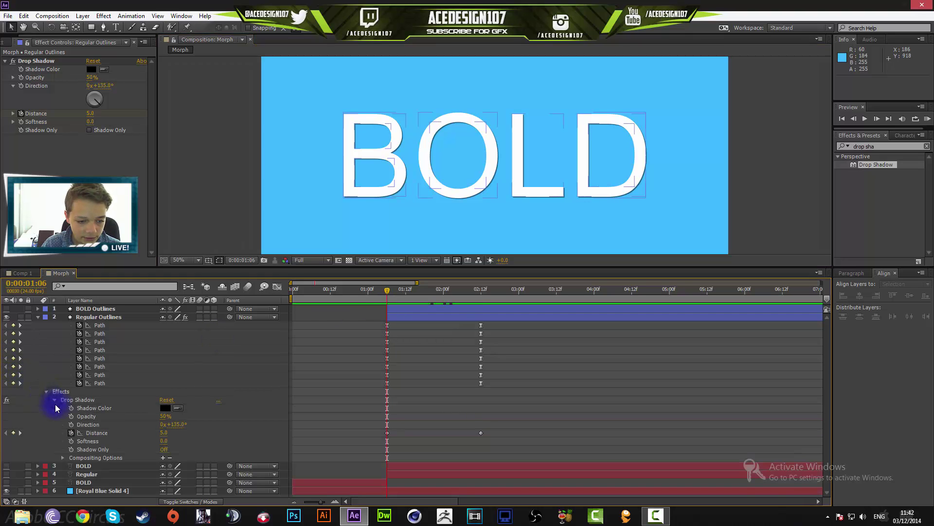
click(94, 433)
drag(517, 413, 346, 454)
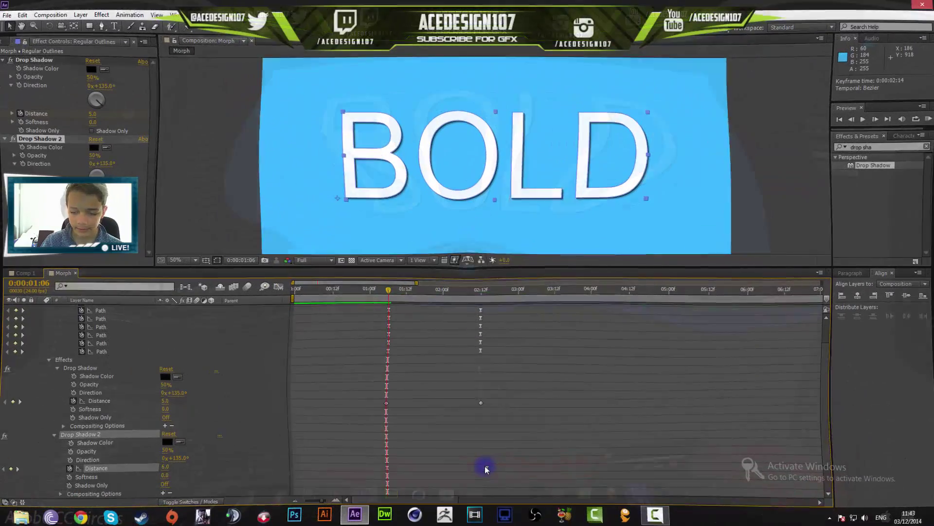
click(482, 299)
click(481, 297)
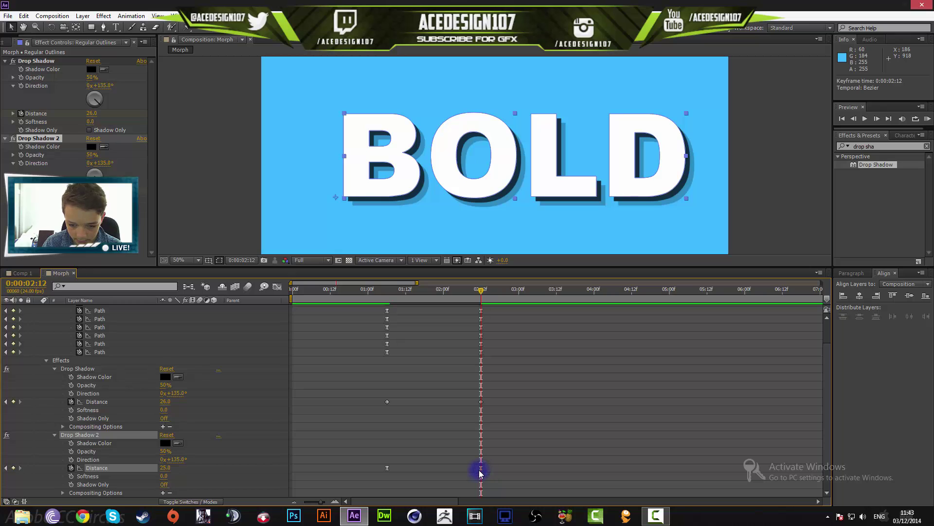
Delete the original Drop Shadow effect from the Regular Outlines layer, keeping only Drop Shadow 2.
drag(513, 374, 353, 417)
click(73, 368)
key(Delete)
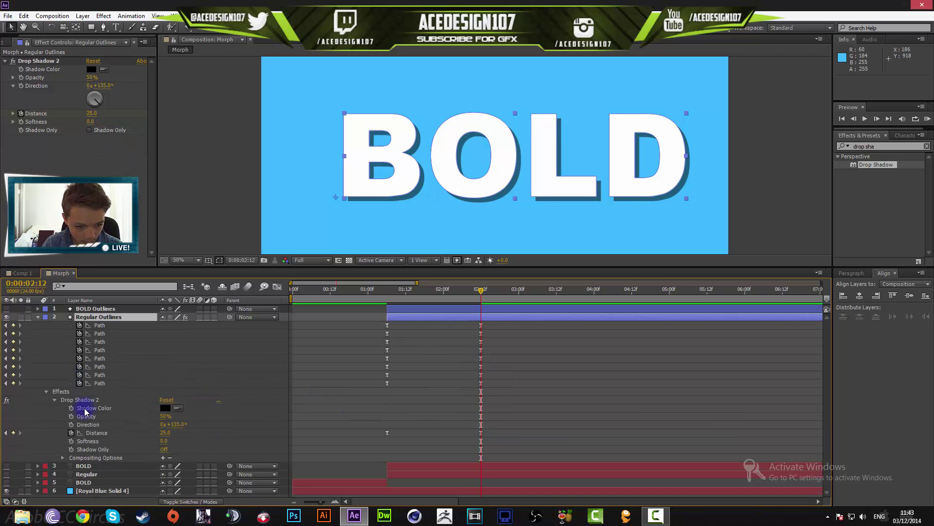
Select the Drop Shadow 2 Distance keyframes and examine their curve in the Graph Editor.
drag(512, 415, 343, 446)
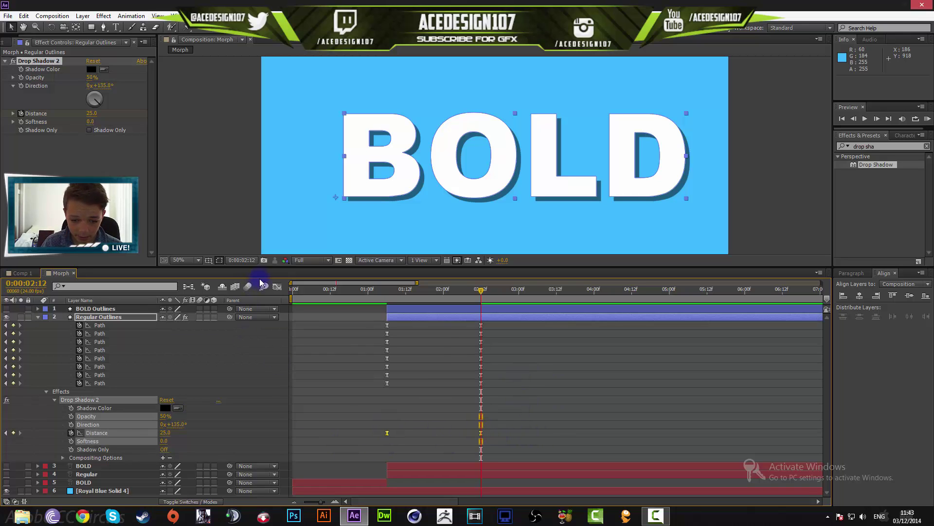
click(277, 286)
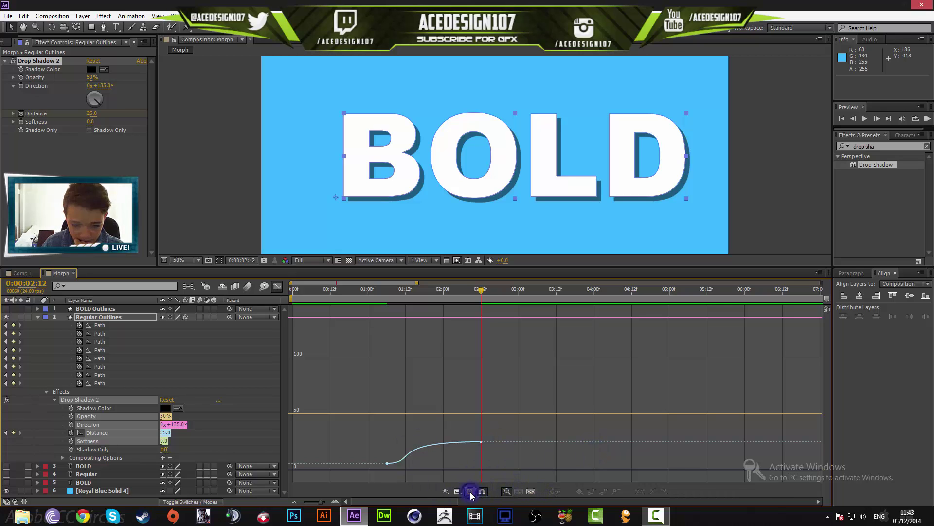
click(481, 443)
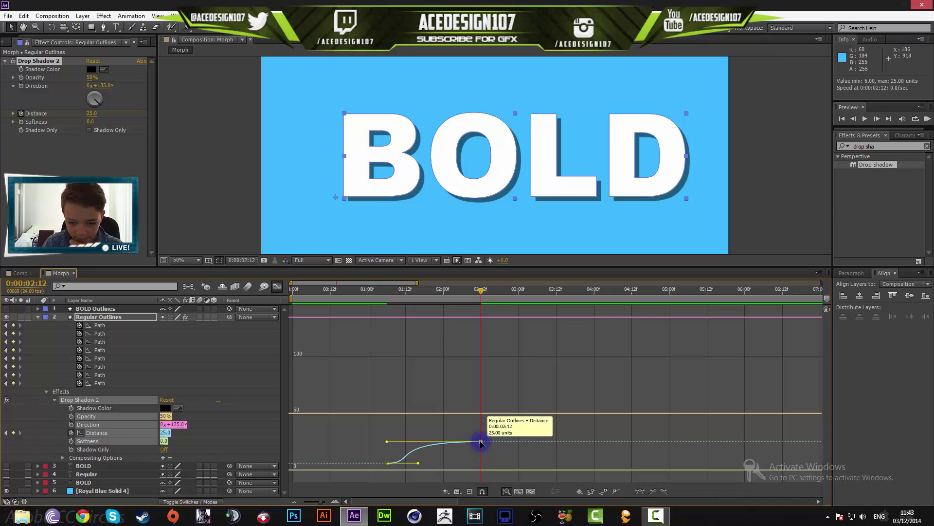
drag(386, 444, 350, 454)
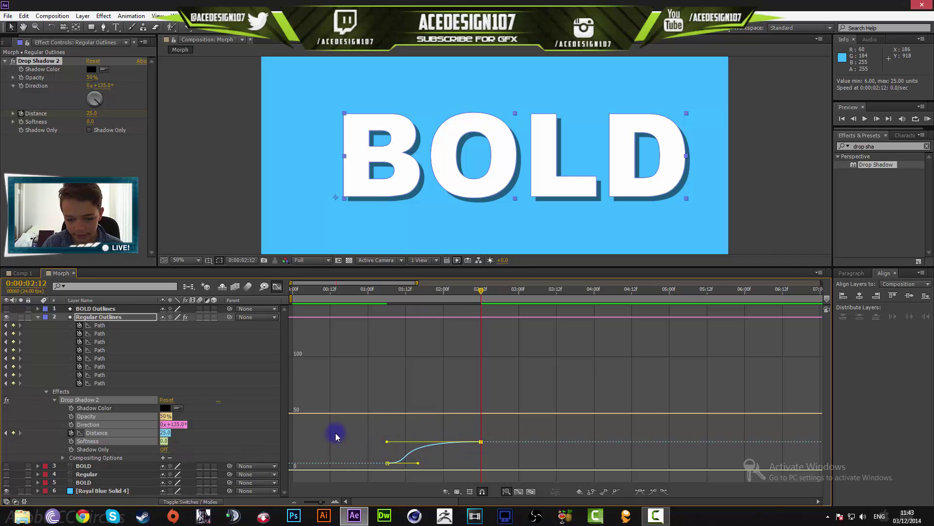
click(277, 286)
Preview the morph with its animated shadow from 0:00:01:06 and return to that frame.
drag(475, 293, 389, 305)
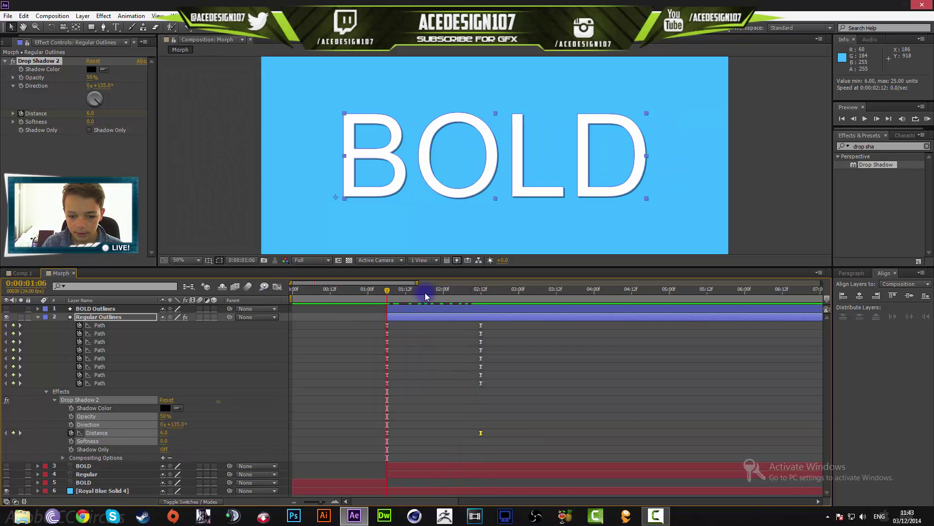
click(768, 159)
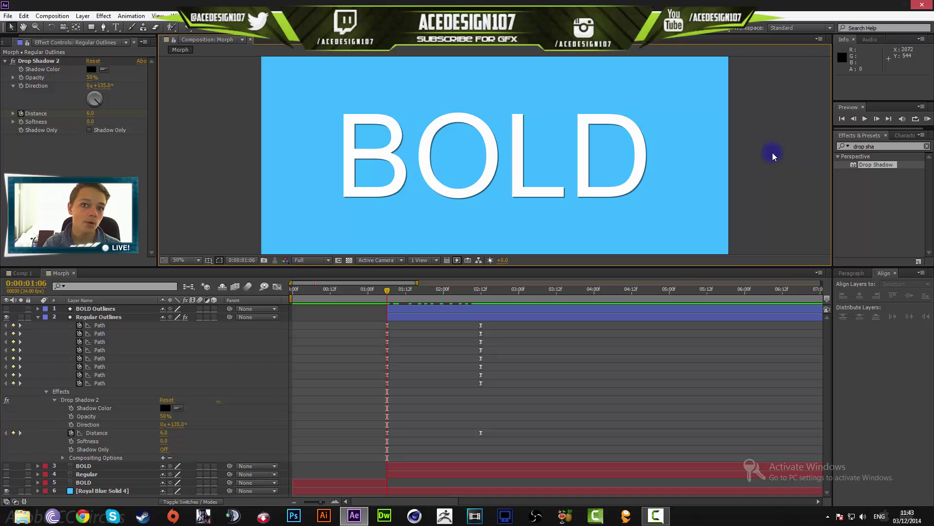
click(865, 119)
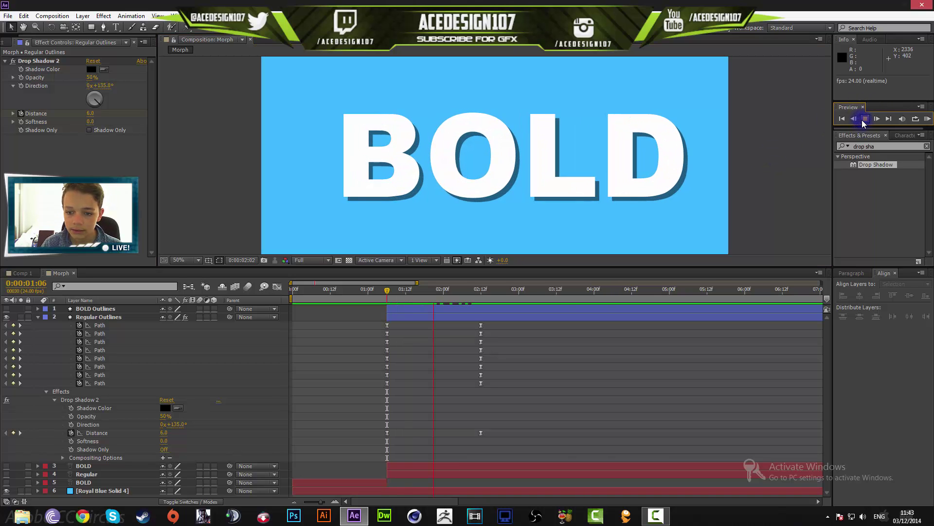
click(865, 119)
drag(479, 293, 387, 296)
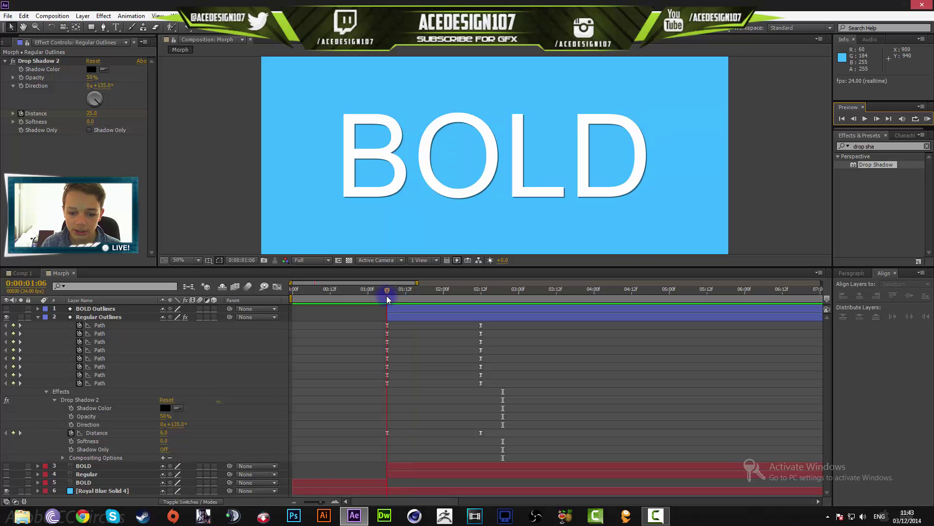
Collapse the Regular Outlines layer, enlarge the composition view to show the whole frame, and scrub through the morph.
click(38, 317)
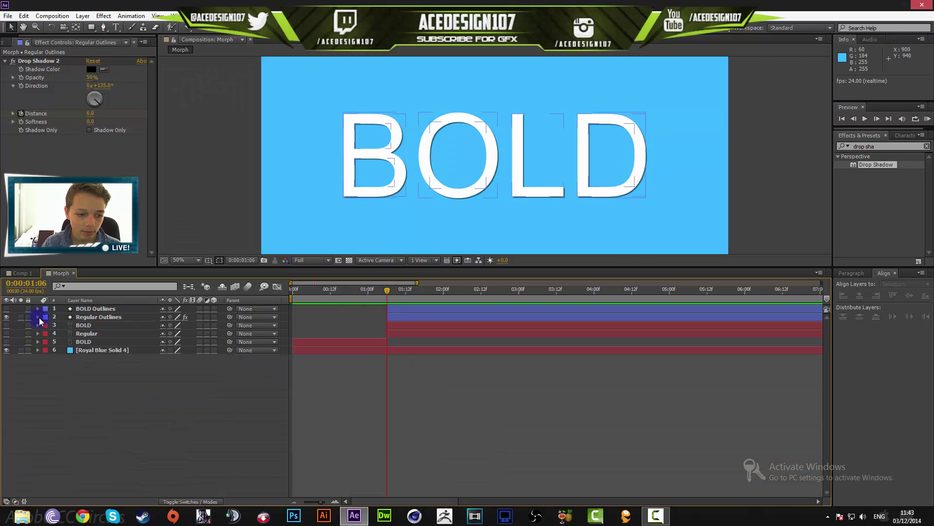
click(445, 266)
drag(445, 266, 411, 370)
drag(384, 398, 437, 388)
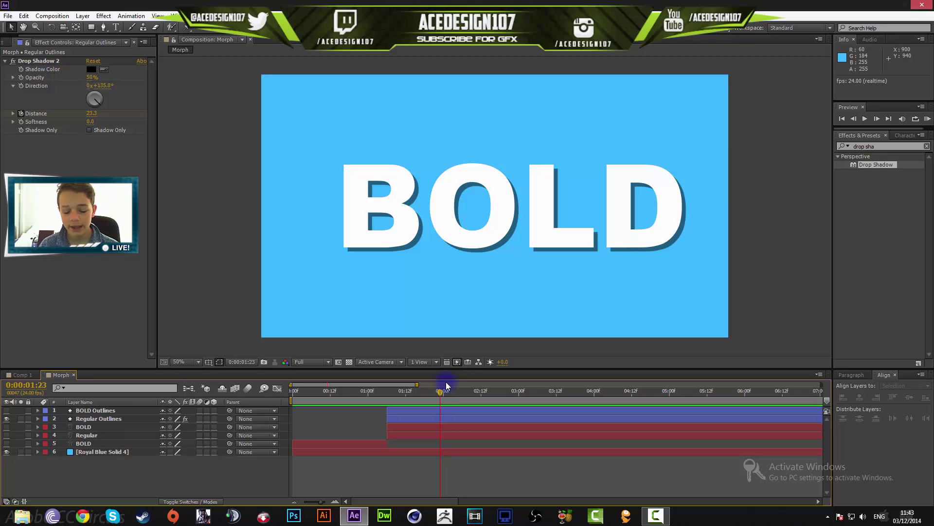
drag(440, 391, 382, 394)
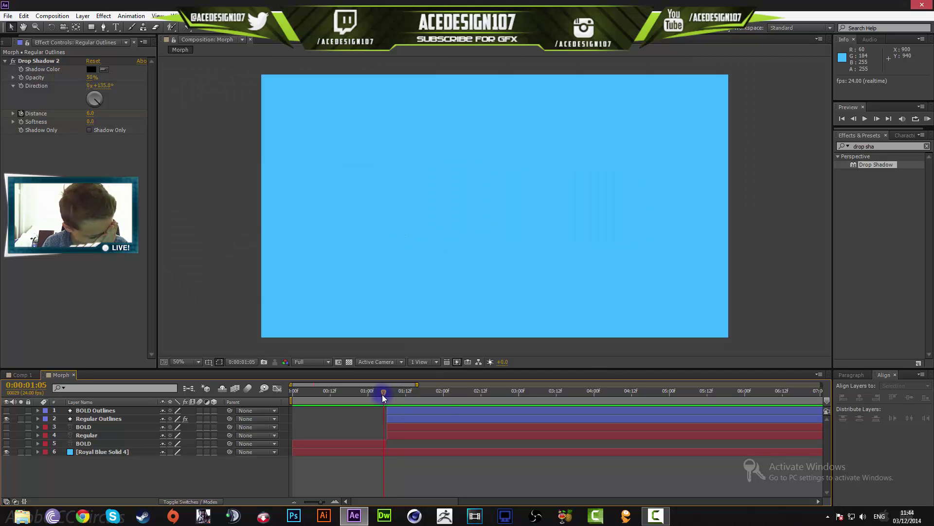
click(656, 515)
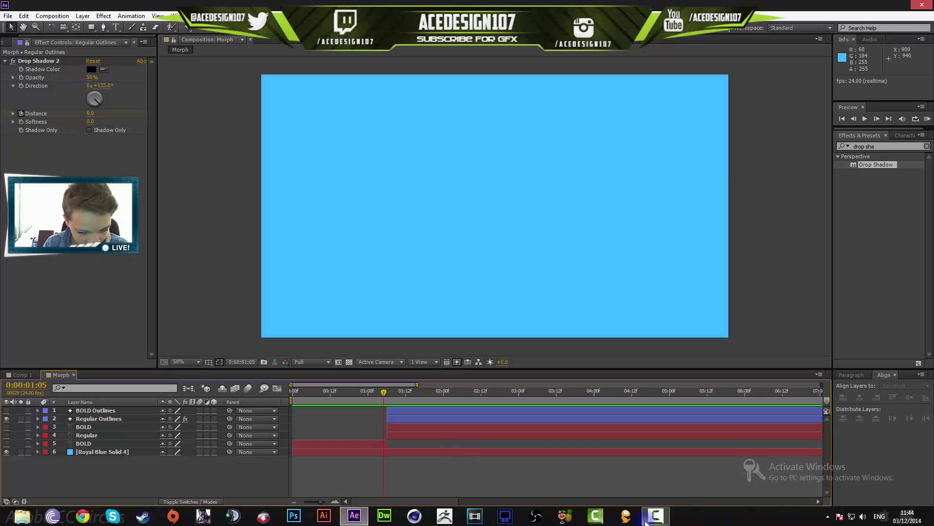
click(914, 467)
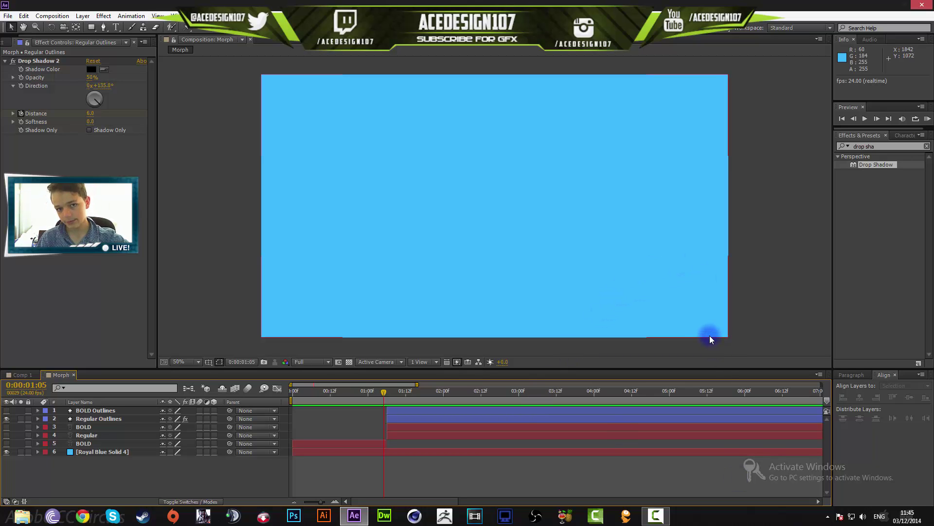
click(667, 353)
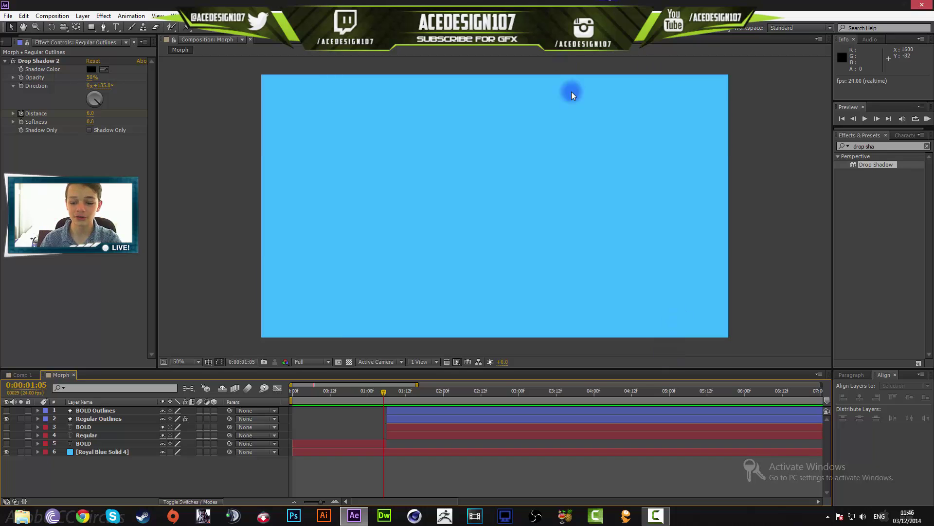
Scrub the morph animation forward from 0:00:01:05 to 0:00:01:14.
drag(385, 394, 417, 394)
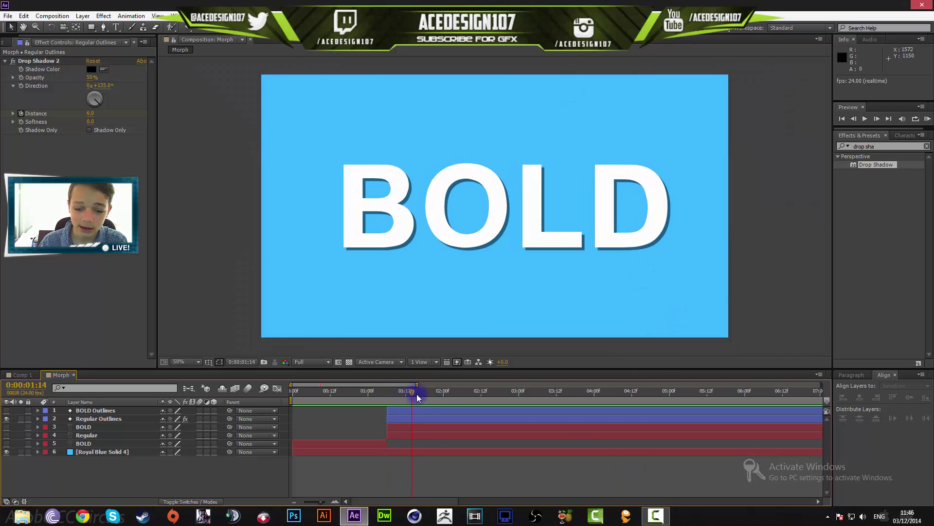